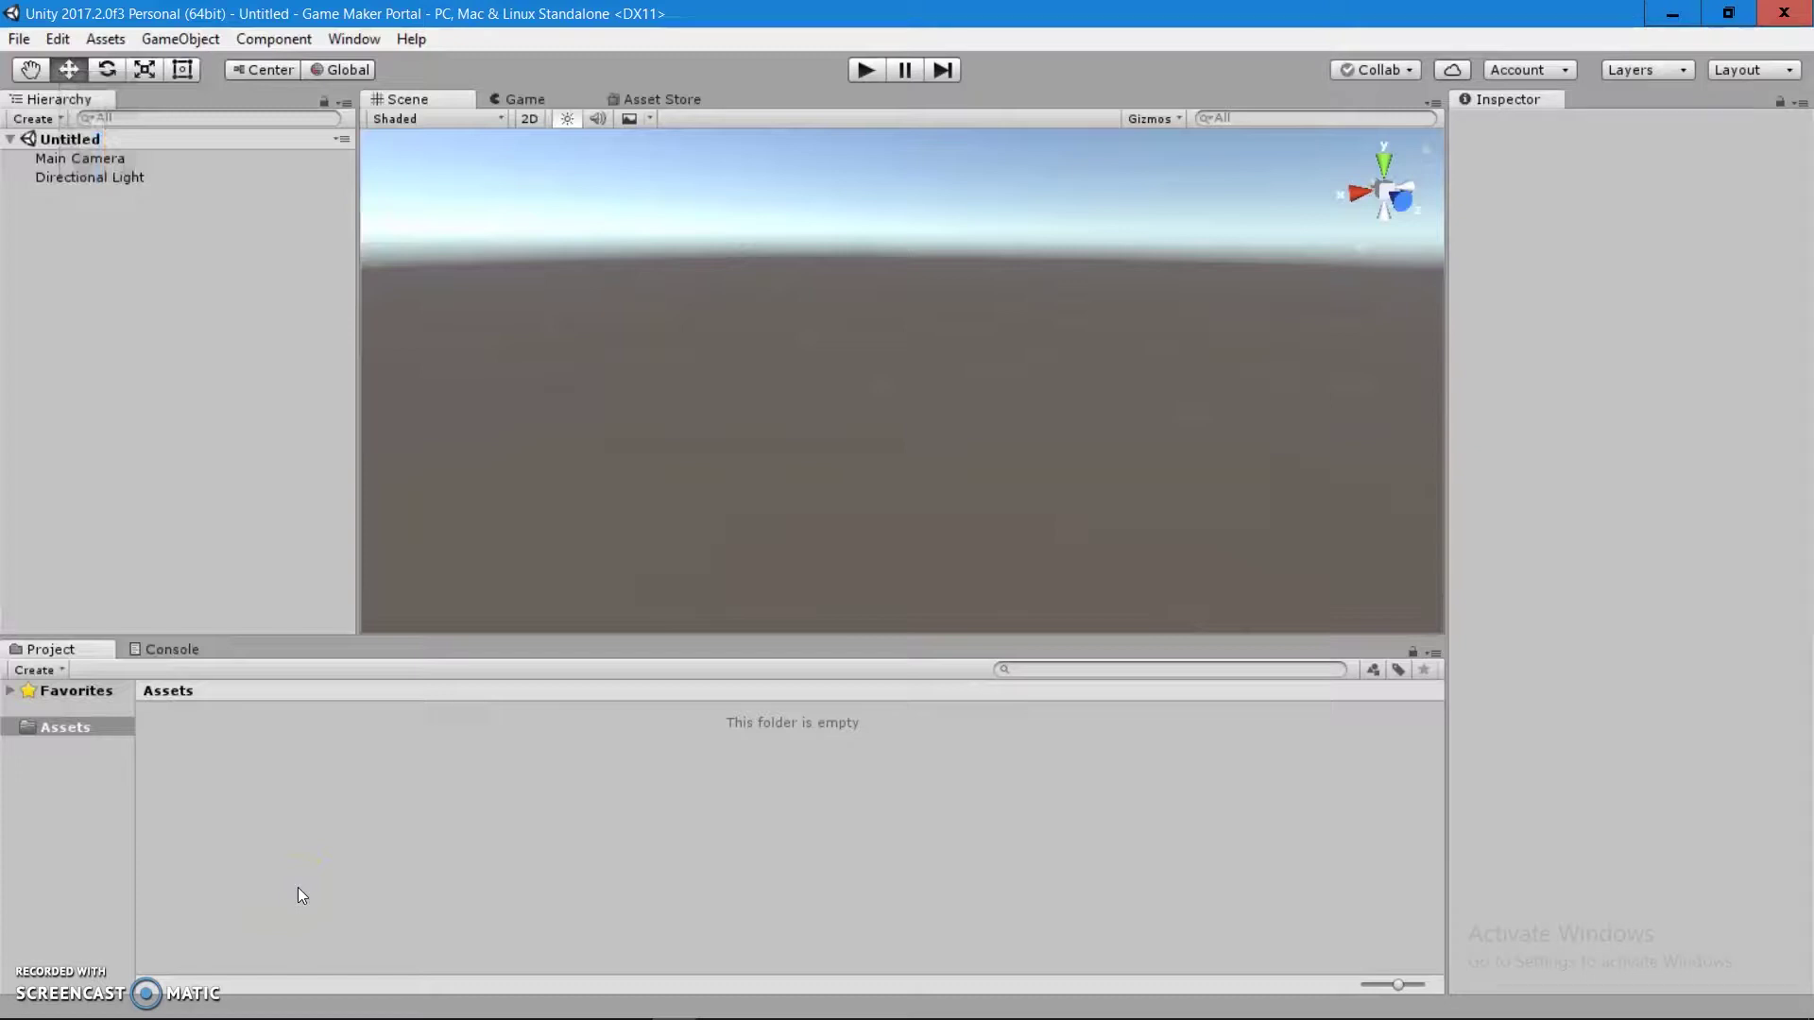
Step: Add a Plane to the scene from the GameObject 3D Object menu
{"action": "right_click_drag", "start_coordinate": [865, 377], "coordinate": [1030, 434]}
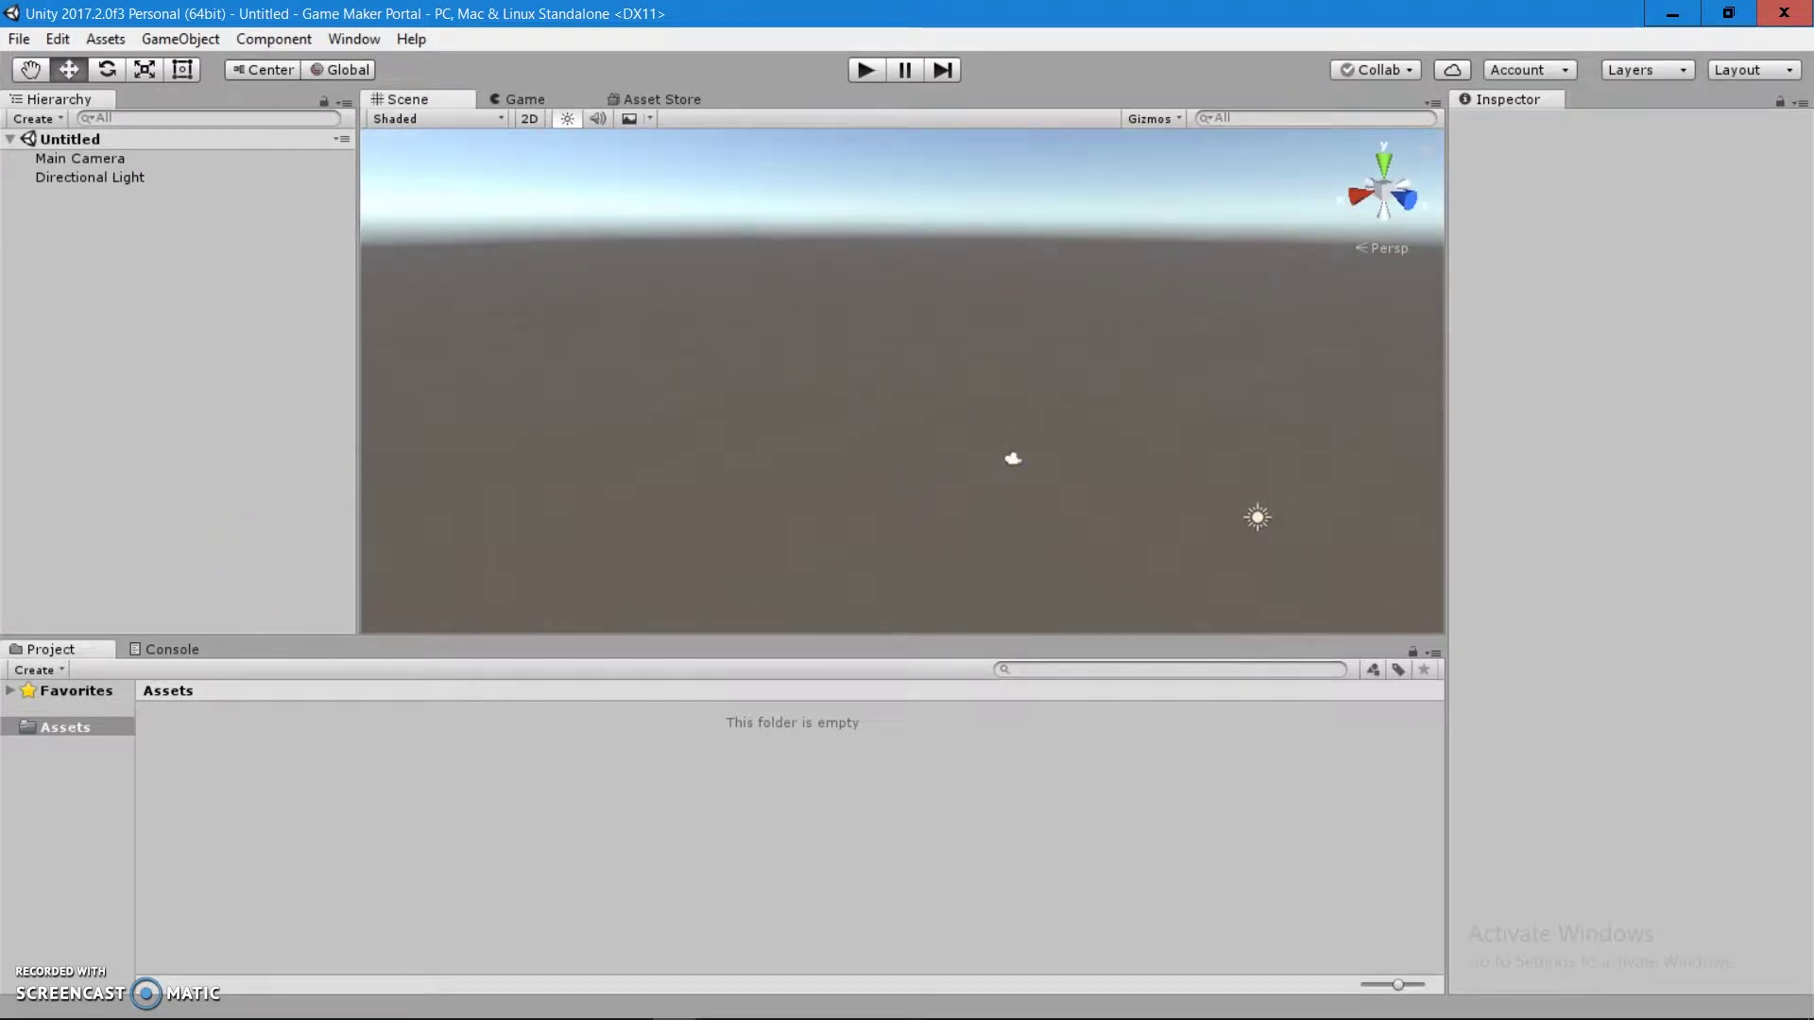
{"action": "left_click", "coordinate": [209, 47]}
{"action": "left_click", "coordinate": [206, 39]}
{"action": "left_click", "coordinate": [205, 39]}
{"action": "left_click", "coordinate": [197, 29]}
{"action": "left_click", "coordinate": [200, 36]}
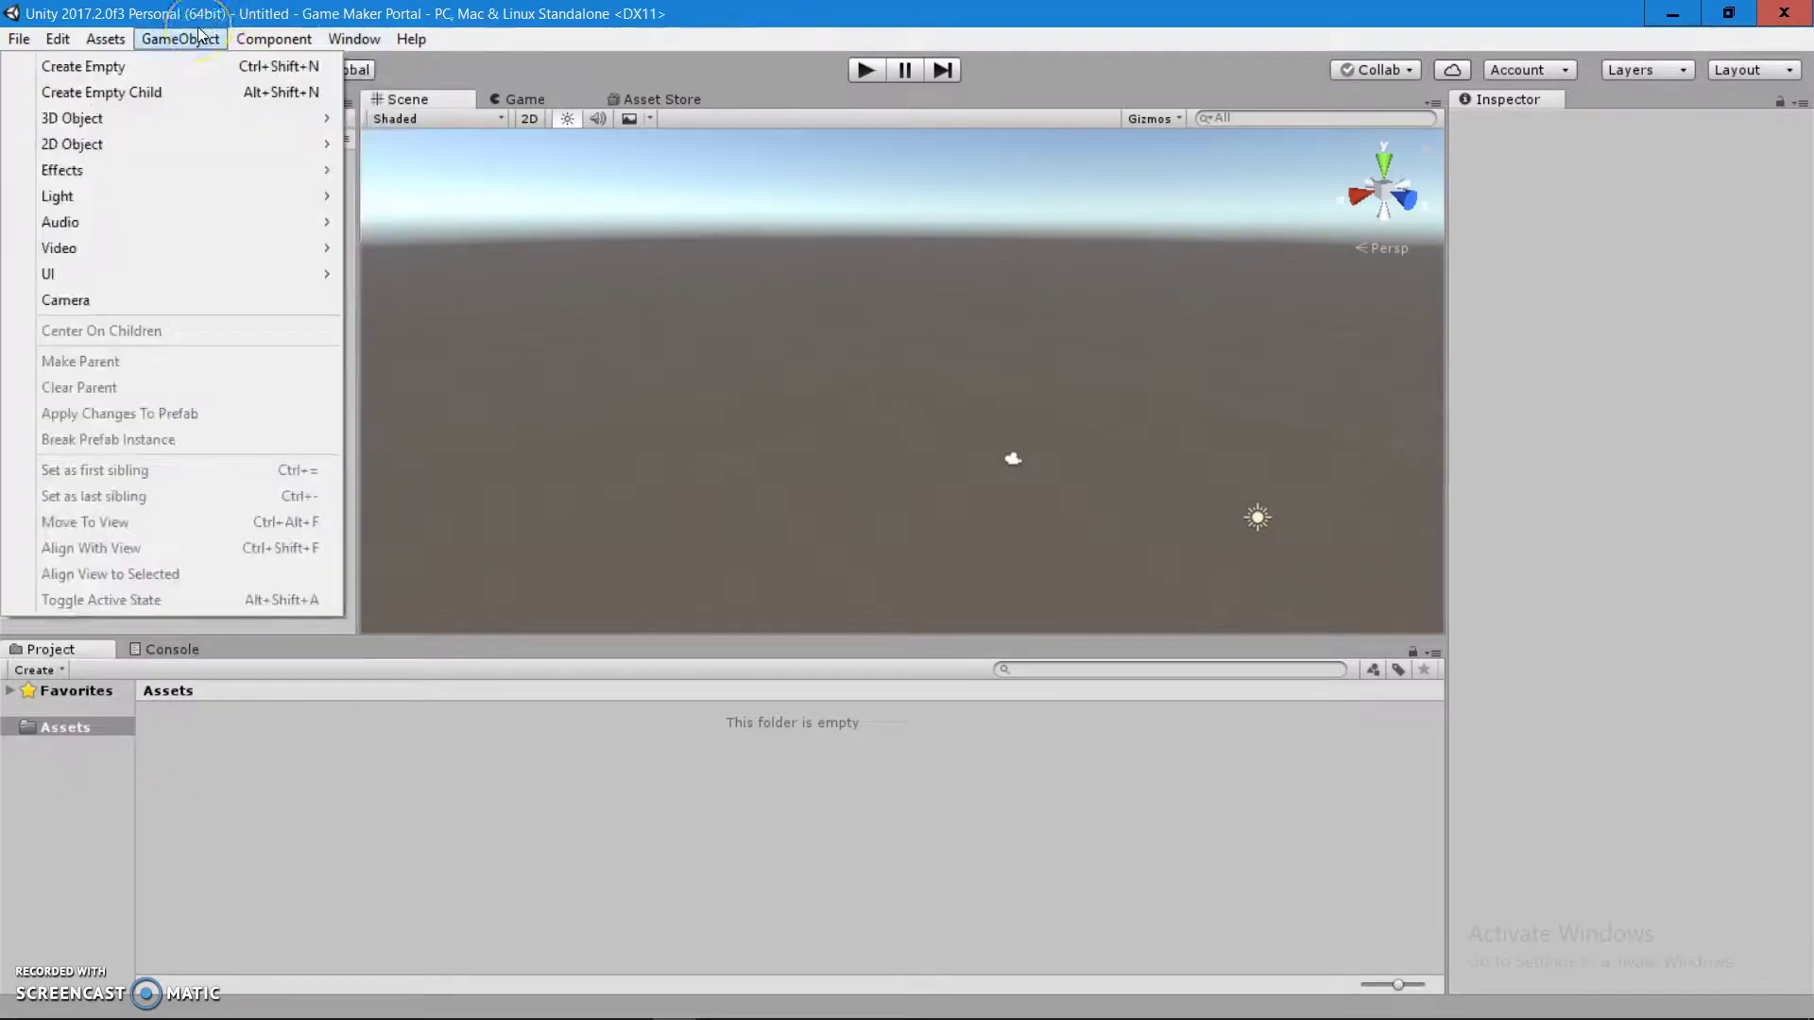
{"action": "left_click", "coordinate": [193, 46]}
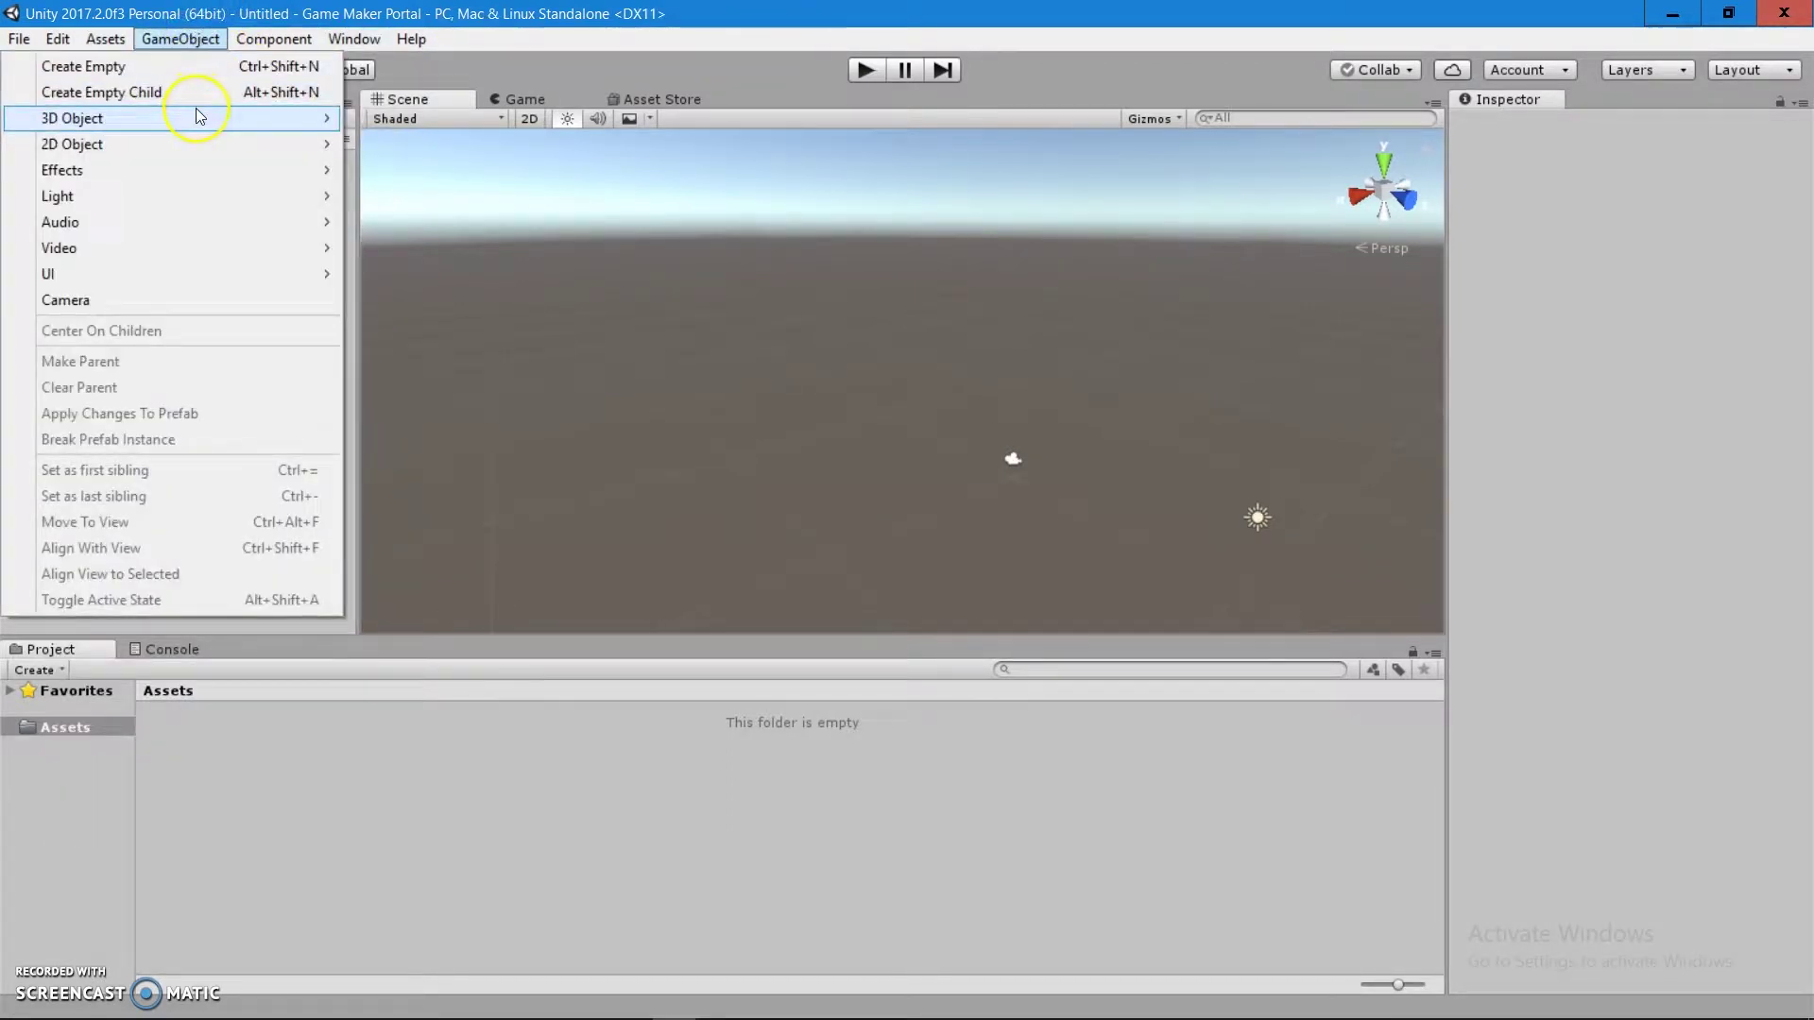
{"action": "mouse_move", "coordinate": [196, 109]}
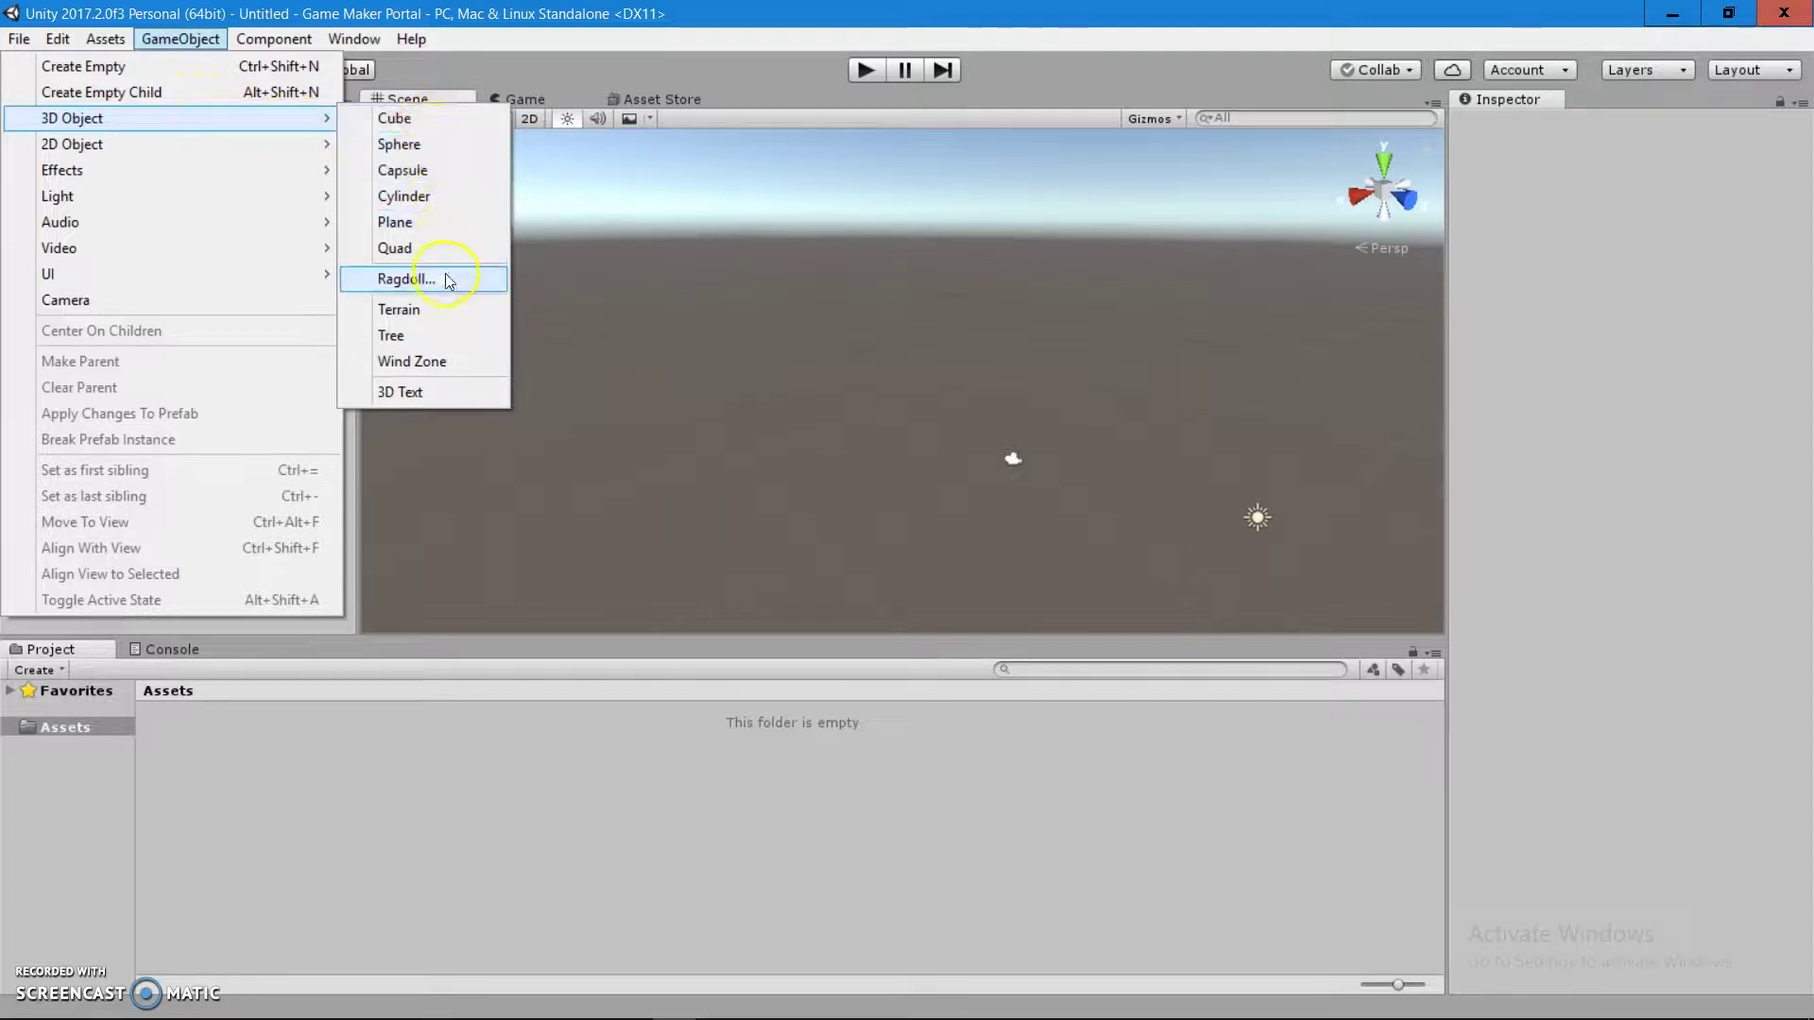
{"action": "left_click", "coordinate": [455, 223]}
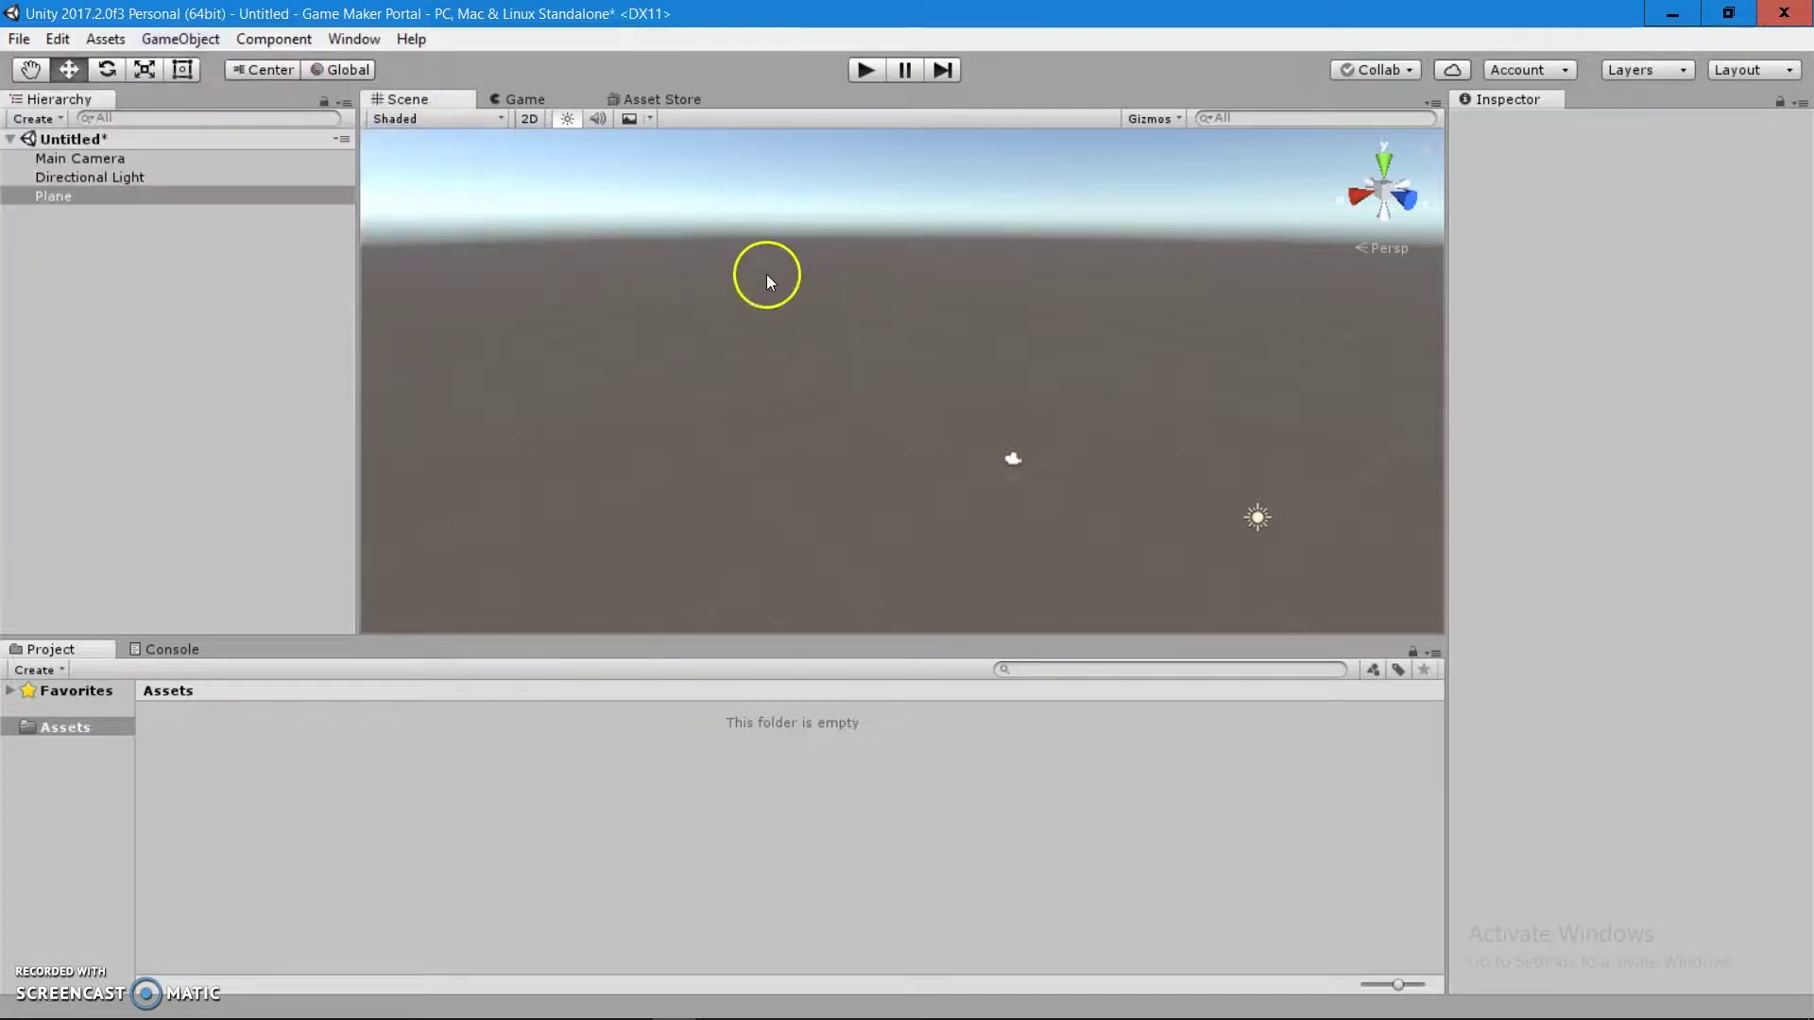
Step: Fly the view around the new plane and pull back above it
{"action": "scroll", "coordinate": [1029, 355], "scroll_direction": "down", "scroll_amount": 10}
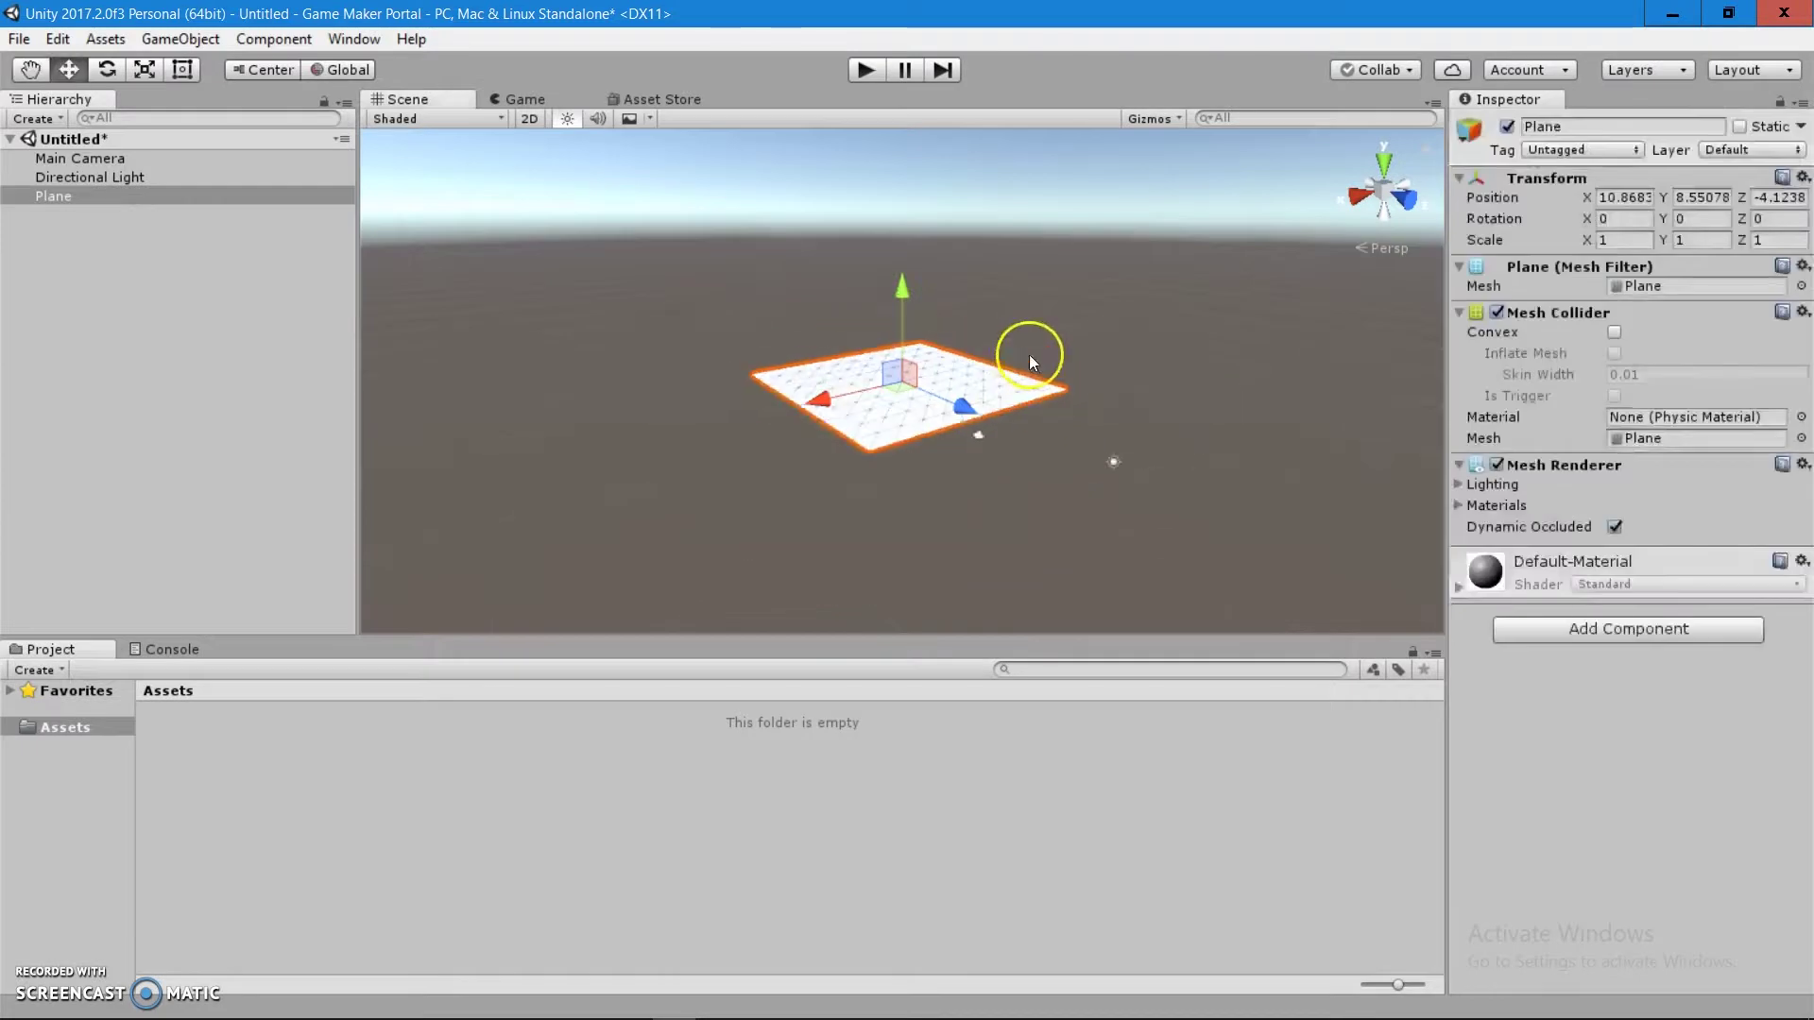
{"action": "key", "text": "w"}
{"action": "right_click_drag", "start_coordinate": [1029, 354], "coordinate": [1013, 330]}
{"action": "left_click_drag", "start_coordinate": [1012, 330], "coordinate": [1002, 365], "text": "alt"}
{"action": "key", "text": "s"}
{"action": "right_click_drag", "start_coordinate": [1002, 366], "coordinate": [1003, 395]}
{"action": "key", "text": "w"}
{"action": "left_click_drag", "start_coordinate": [1004, 400], "coordinate": [1037, 348], "text": "alt"}
{"action": "key", "text": "s"}
{"action": "right_click_drag", "start_coordinate": [1032, 345], "coordinate": [1037, 367]}
{"action": "key", "text": "e"}
{"action": "key", "text": "s"}
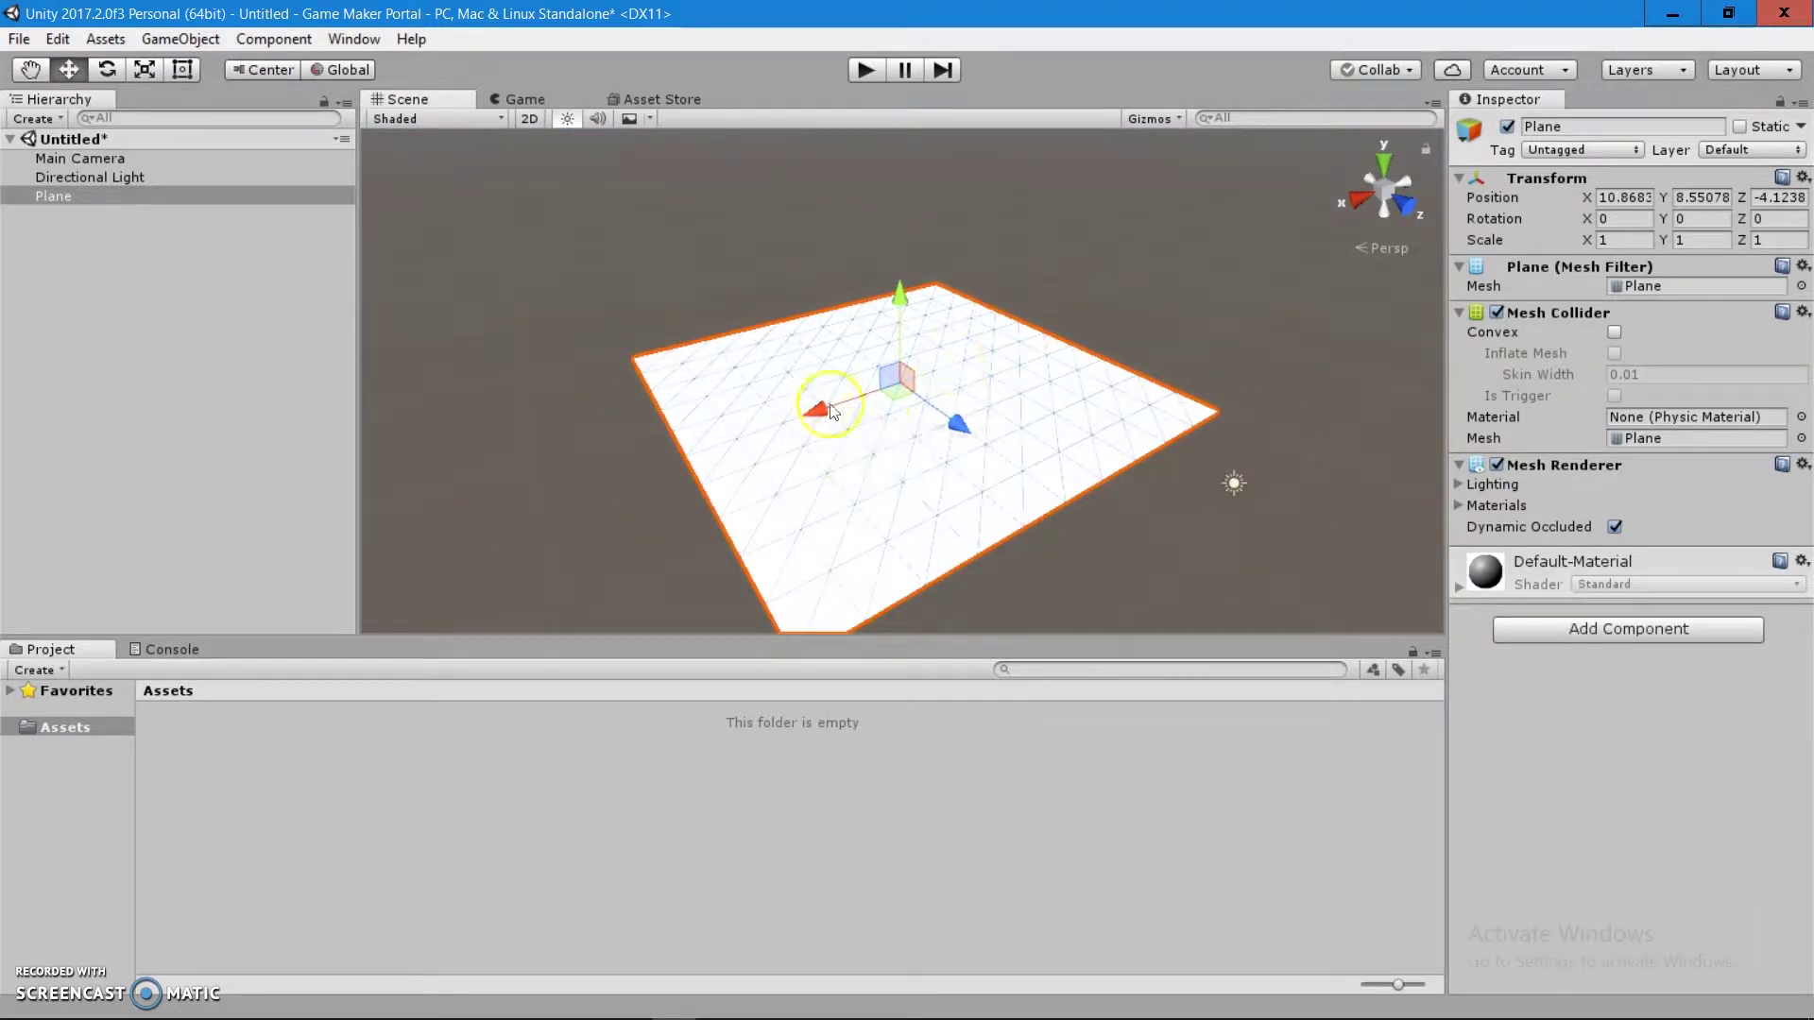
Step: Select the Directional Light and frame it with the plane in view
{"action": "left_click", "coordinate": [126, 180]}
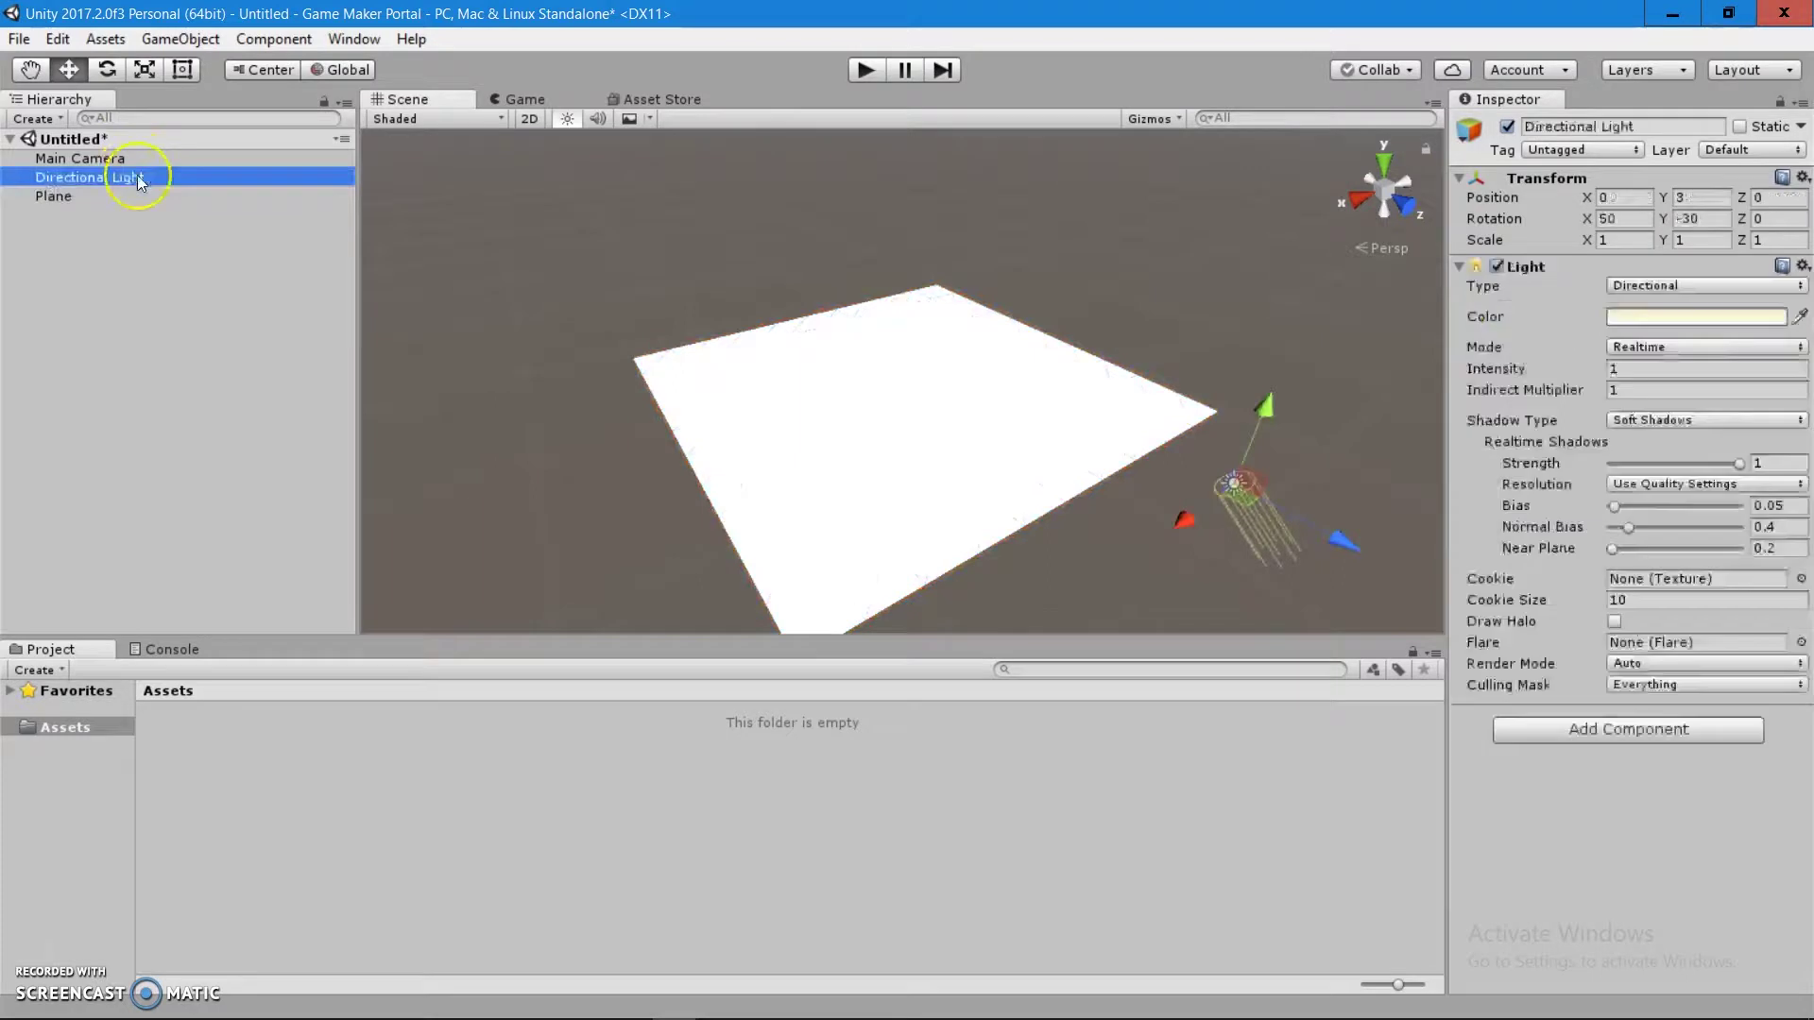
{"action": "key", "text": "f"}
{"action": "right_click_drag", "start_coordinate": [839, 381], "coordinate": [673, 393]}
{"action": "right_click_drag", "start_coordinate": [838, 399], "coordinate": [742, 403]}
{"action": "key", "text": "w"}
{"action": "key", "text": "s"}
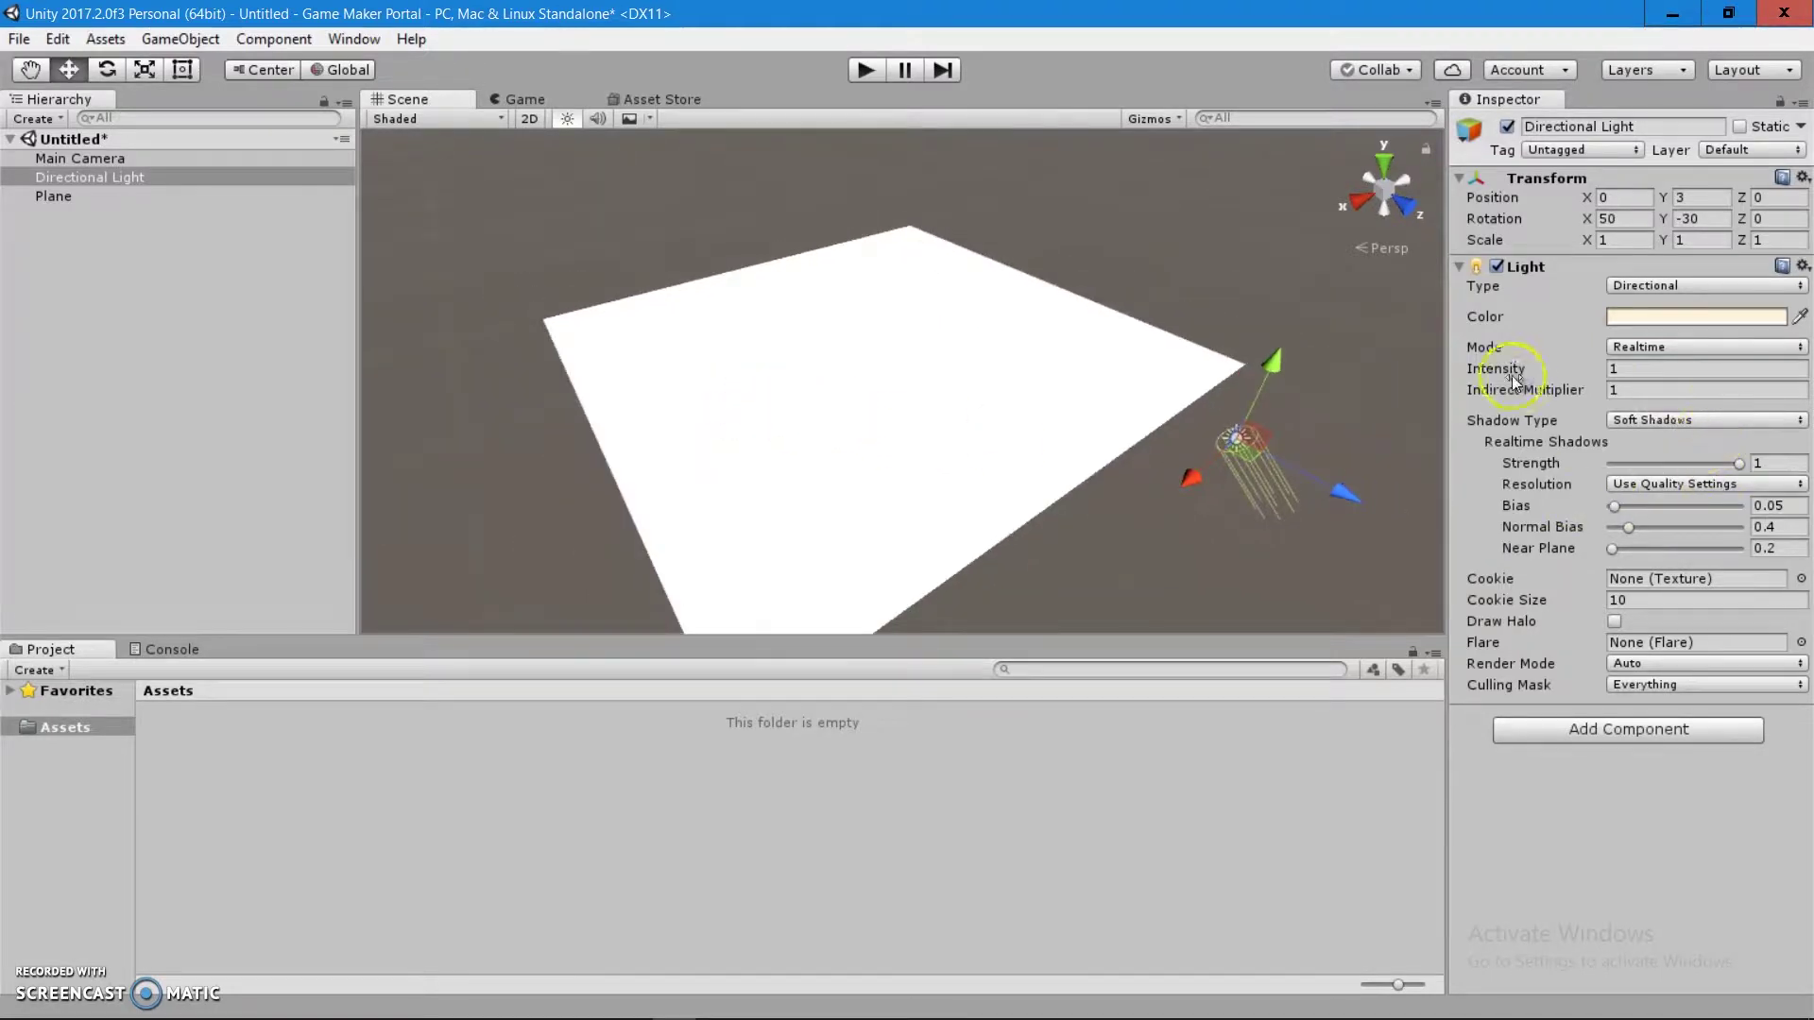
Step: Drag the Directional Light's Intensity to 0.57 and look down on the dimmed plane
{"action": "left_click_drag", "start_coordinate": [1484, 366], "coordinate": [1459, 371]}
{"action": "right_click_drag", "start_coordinate": [1019, 425], "coordinate": [1037, 237]}
{"action": "key", "text": "w"}
{"action": "right_click_drag", "start_coordinate": [959, 369], "coordinate": [1057, 444]}
{"action": "left_click", "coordinate": [999, 442]}
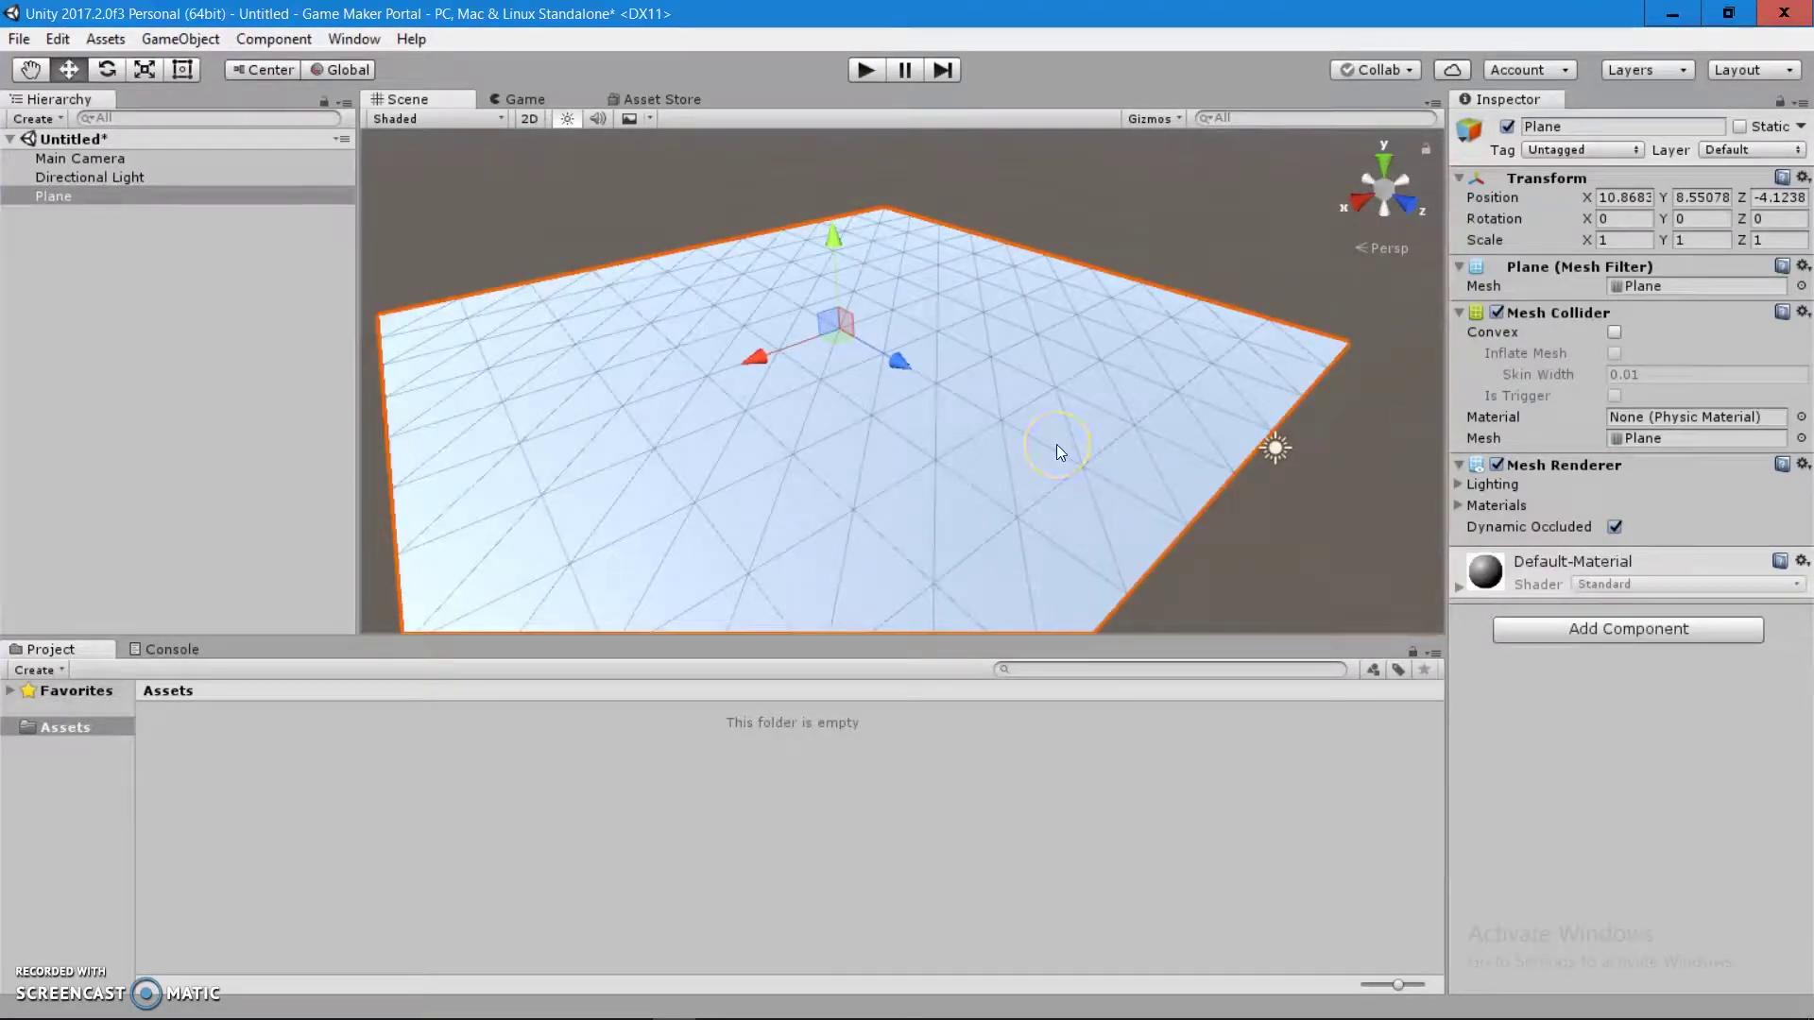
{"action": "right_click_drag", "start_coordinate": [826, 416], "coordinate": [1276, 420]}
{"action": "key", "text": "s"}
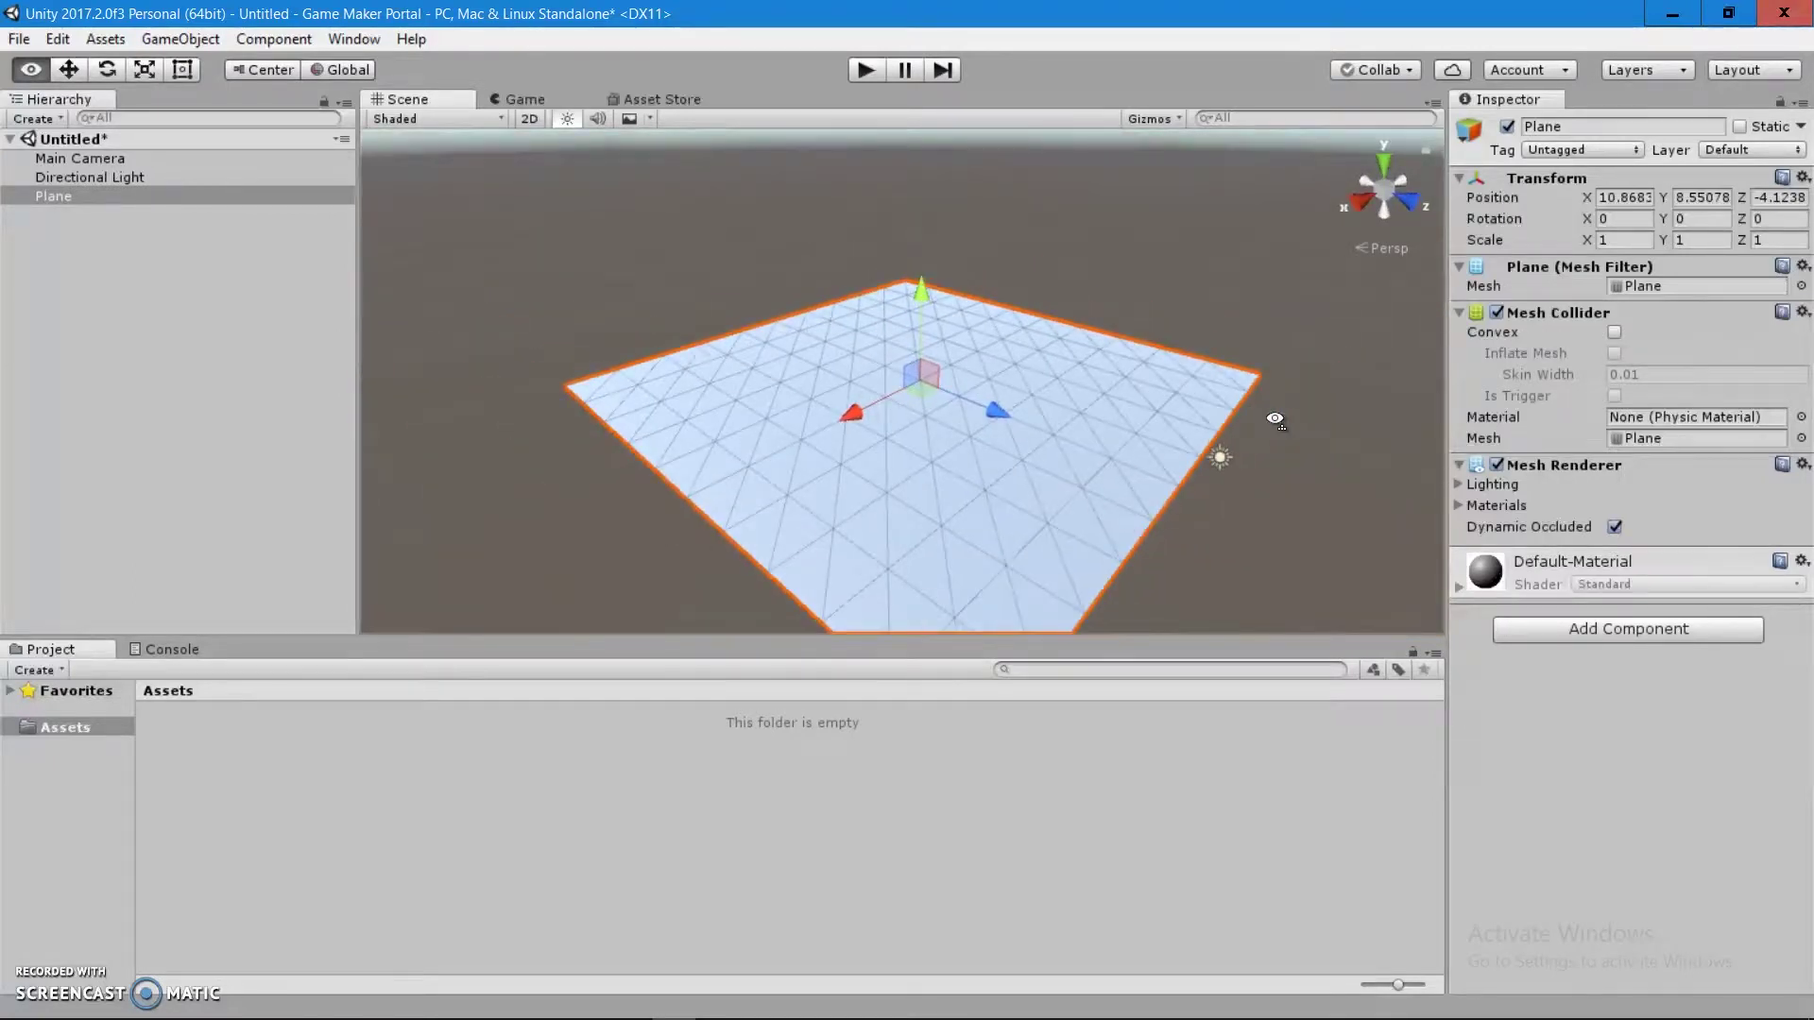
{"action": "right_click_drag", "start_coordinate": [1276, 421], "coordinate": [1249, 389]}
{"action": "key", "text": "w"}
{"action": "key", "text": "s"}
{"action": "key", "text": "w"}
{"action": "mouse_move", "coordinate": [1194, 272]}
{"action": "right_mouse_down"}
{"action": "mouse_move", "coordinate": [676, 258]}
{"action": "mouse_move", "coordinate": [1203, 316]}
{"action": "mouse_move", "coordinate": [1216, 324]}
{"action": "mouse_move", "coordinate": [1138, 445]}
{"action": "mouse_move", "coordinate": [1180, 434]}
{"action": "mouse_move", "coordinate": [1192, 254]}
{"action": "right_mouse_up"}
{"action": "key", "text": "s"}
{"action": "left_click", "coordinate": [1193, 253]}
{"action": "left_click", "coordinate": [1091, 364]}
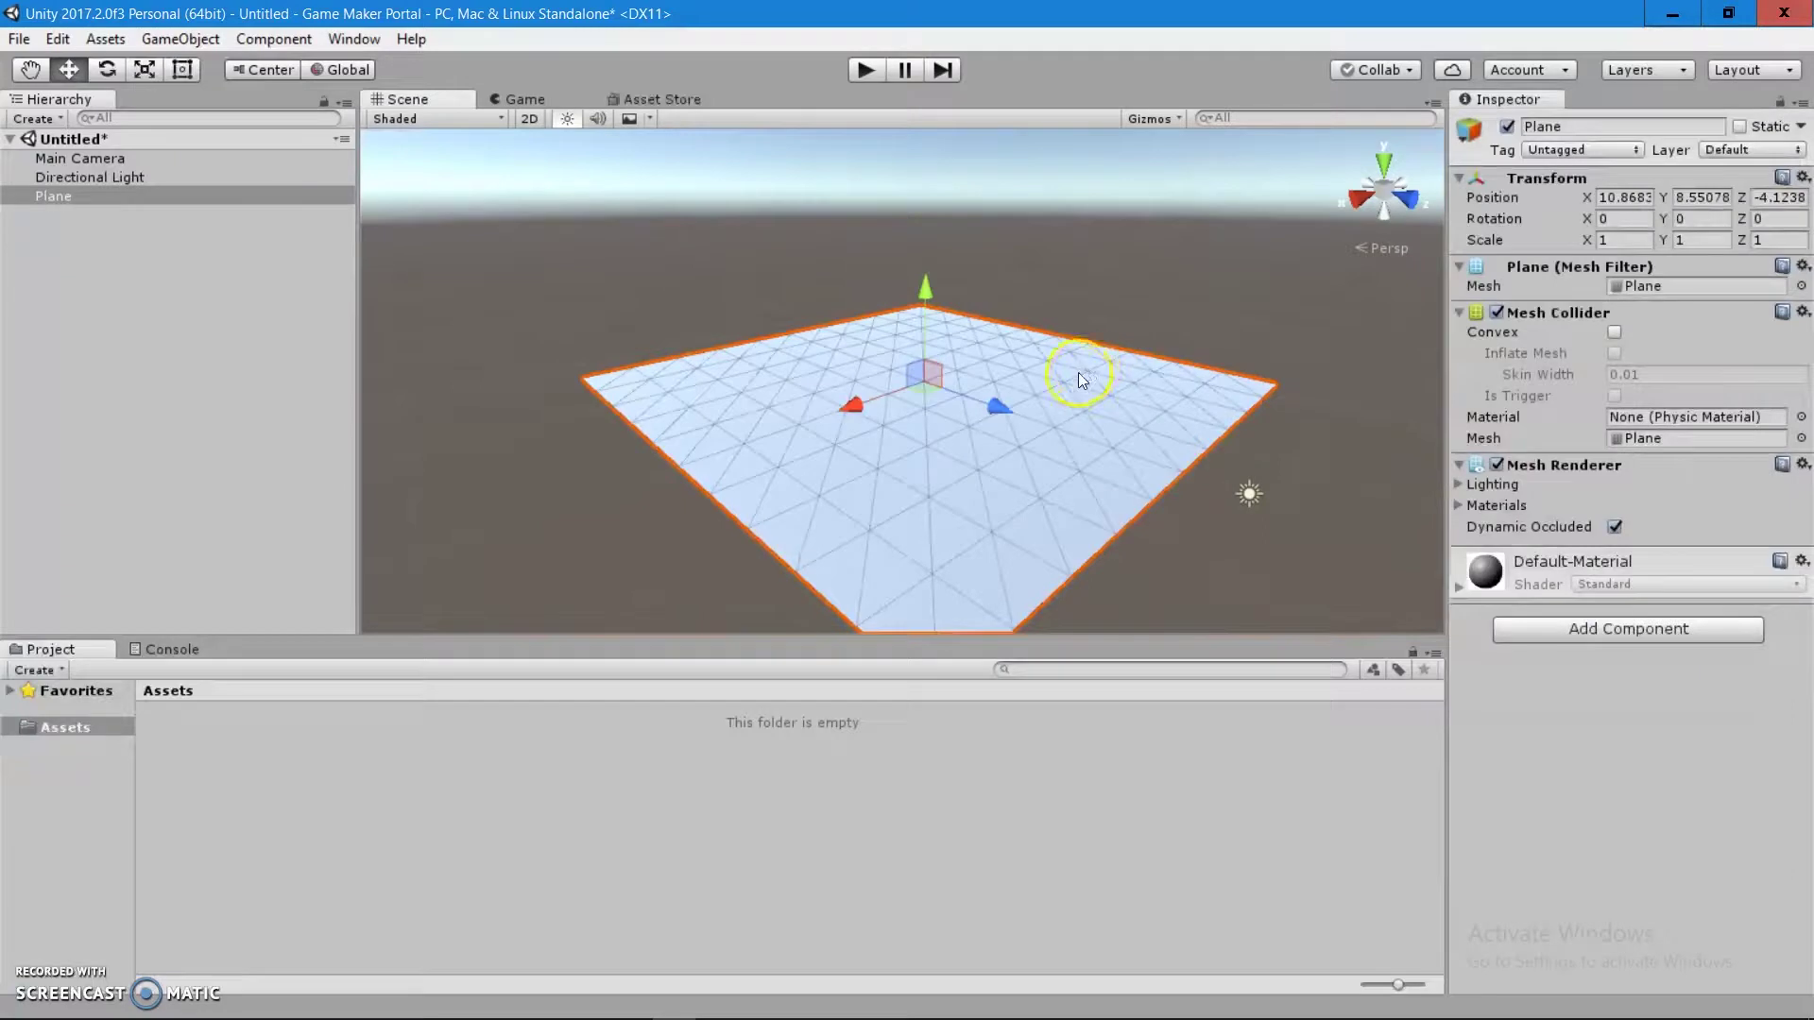
{"action": "right_click_drag", "start_coordinate": [999, 407], "coordinate": [1045, 358]}
{"action": "key", "text": "d"}
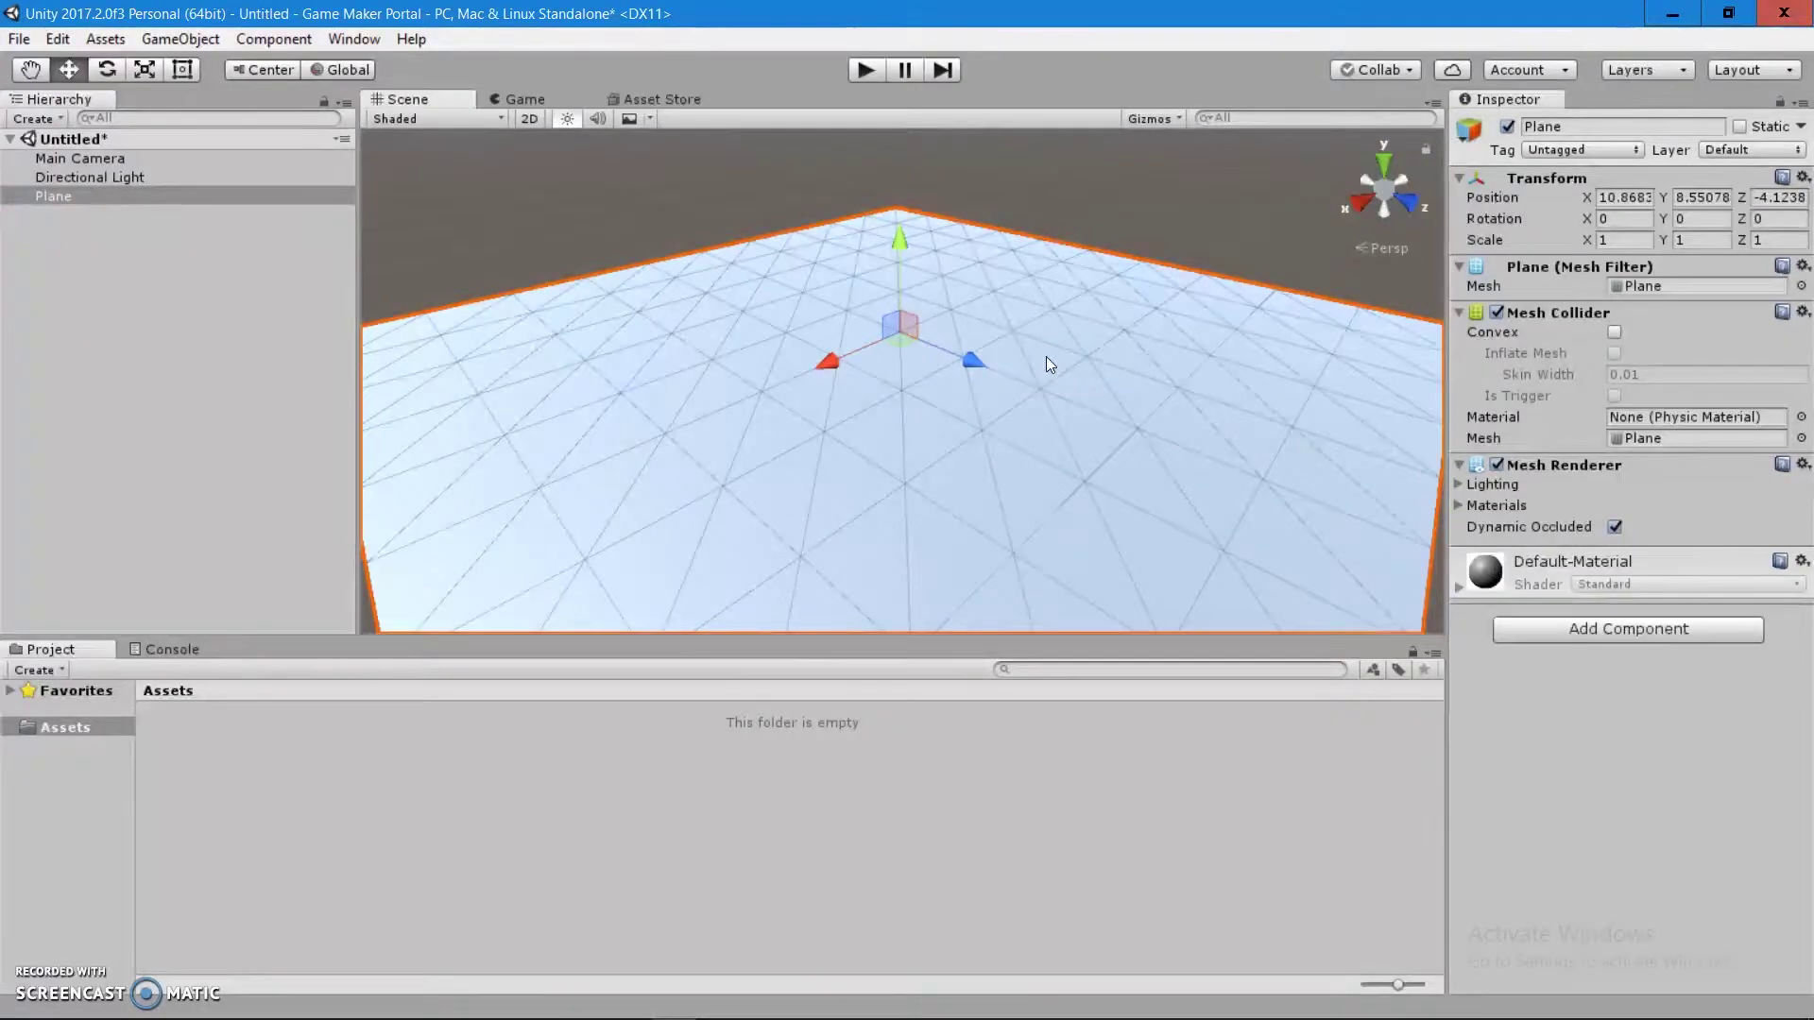
{"action": "right_click_drag", "start_coordinate": [1053, 356], "coordinate": [983, 359]}
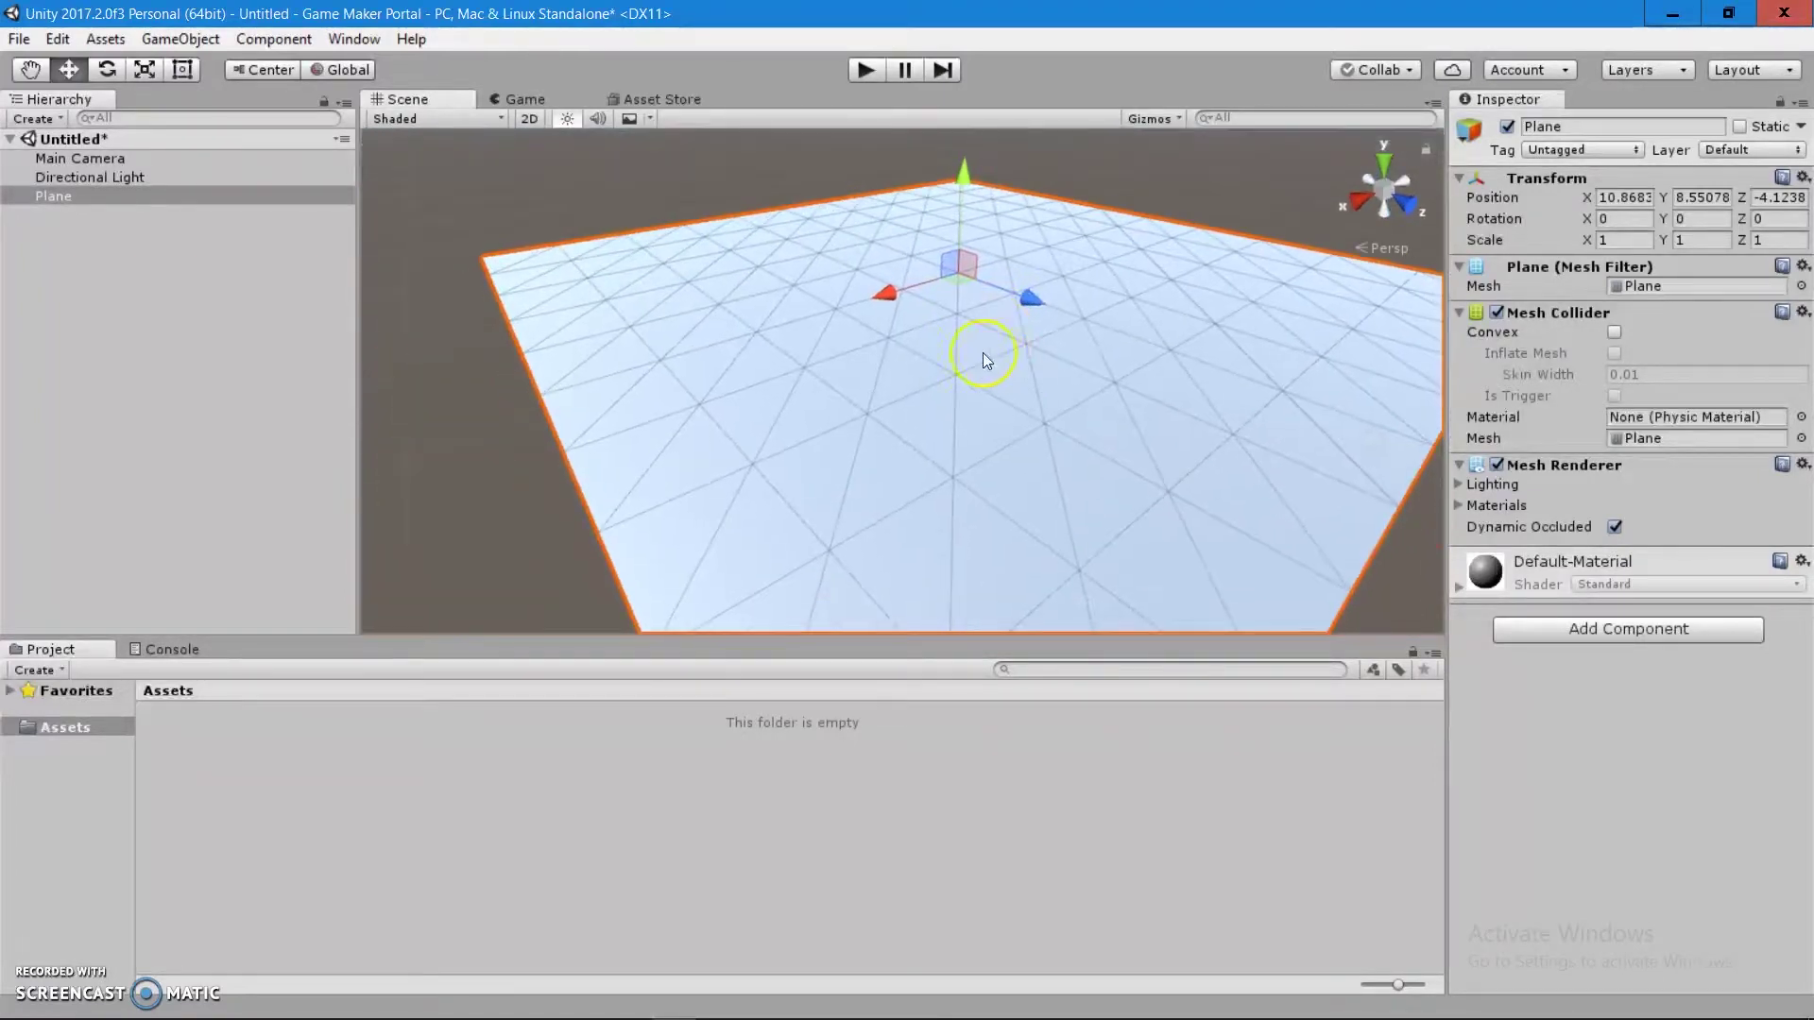
Step: Add a Cube and lift it above the plane to about X 9.77, Y 8.47, Z -7.13
{"action": "left_click", "coordinate": [181, 39]}
{"action": "mouse_move", "coordinate": [251, 121]}
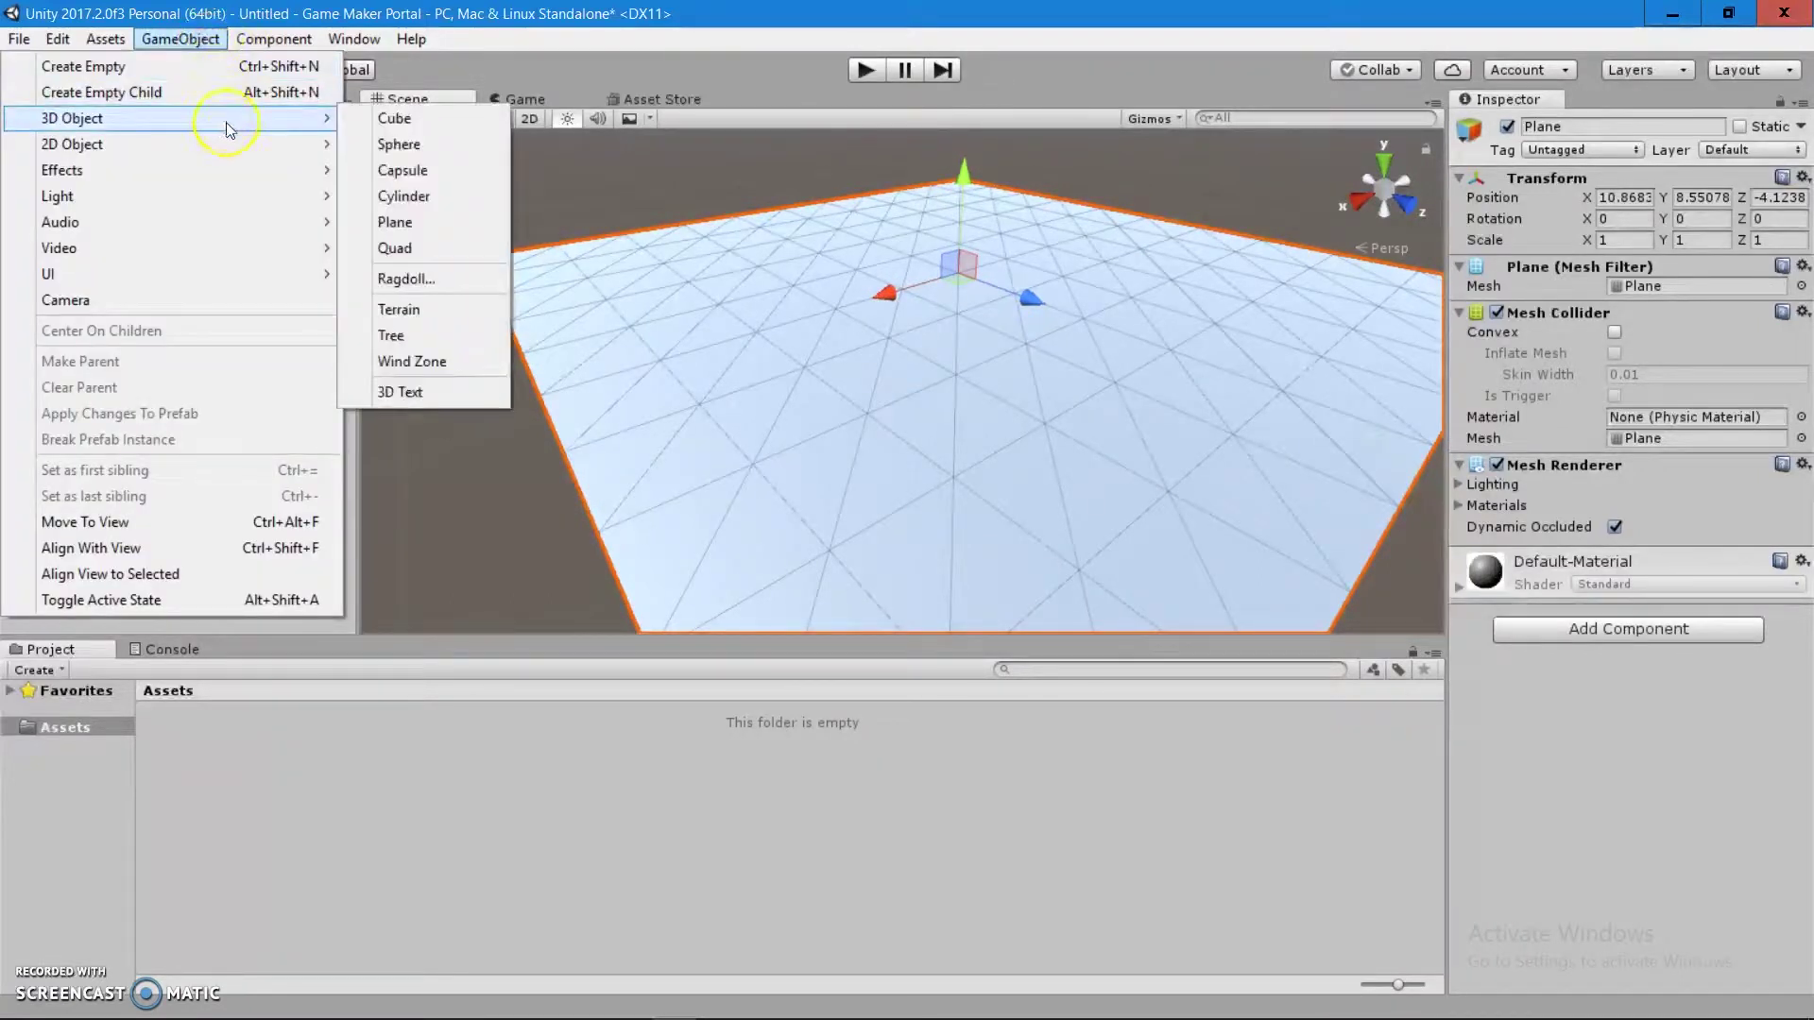
{"action": "left_click", "coordinate": [395, 119]}
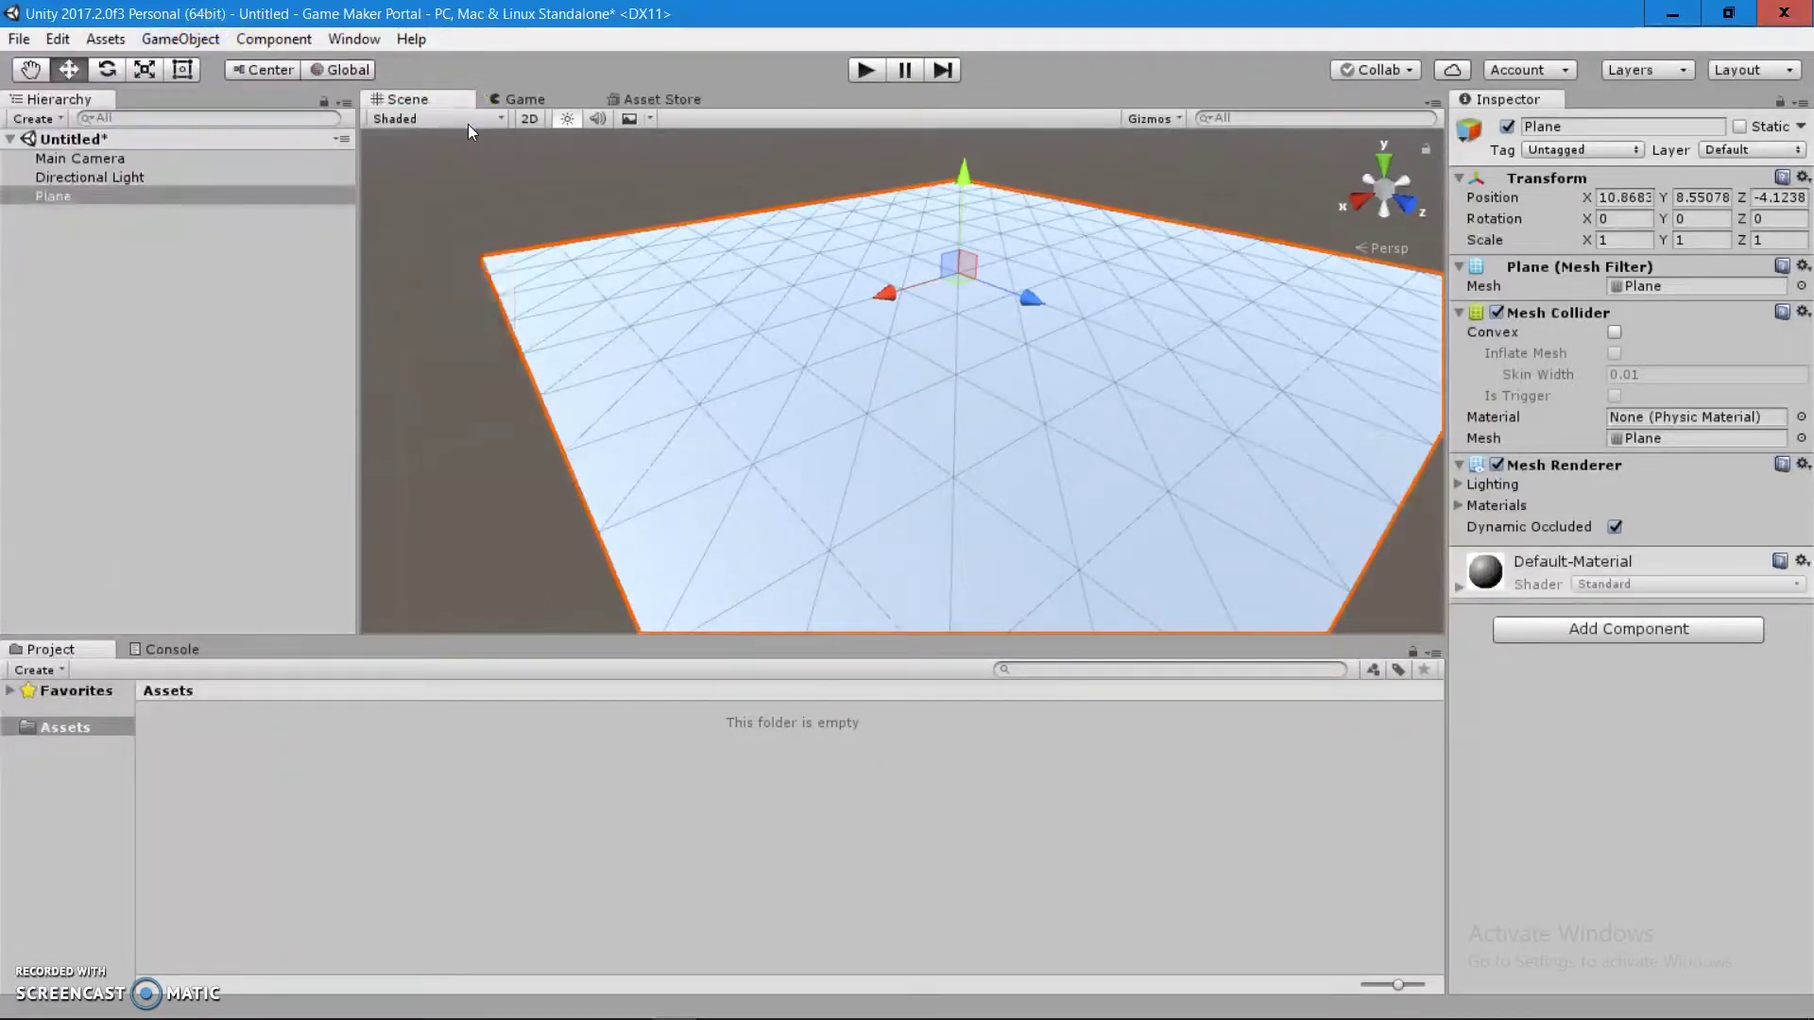
{"action": "scroll", "coordinate": [830, 202], "scroll_direction": "up", "scroll_amount": 3}
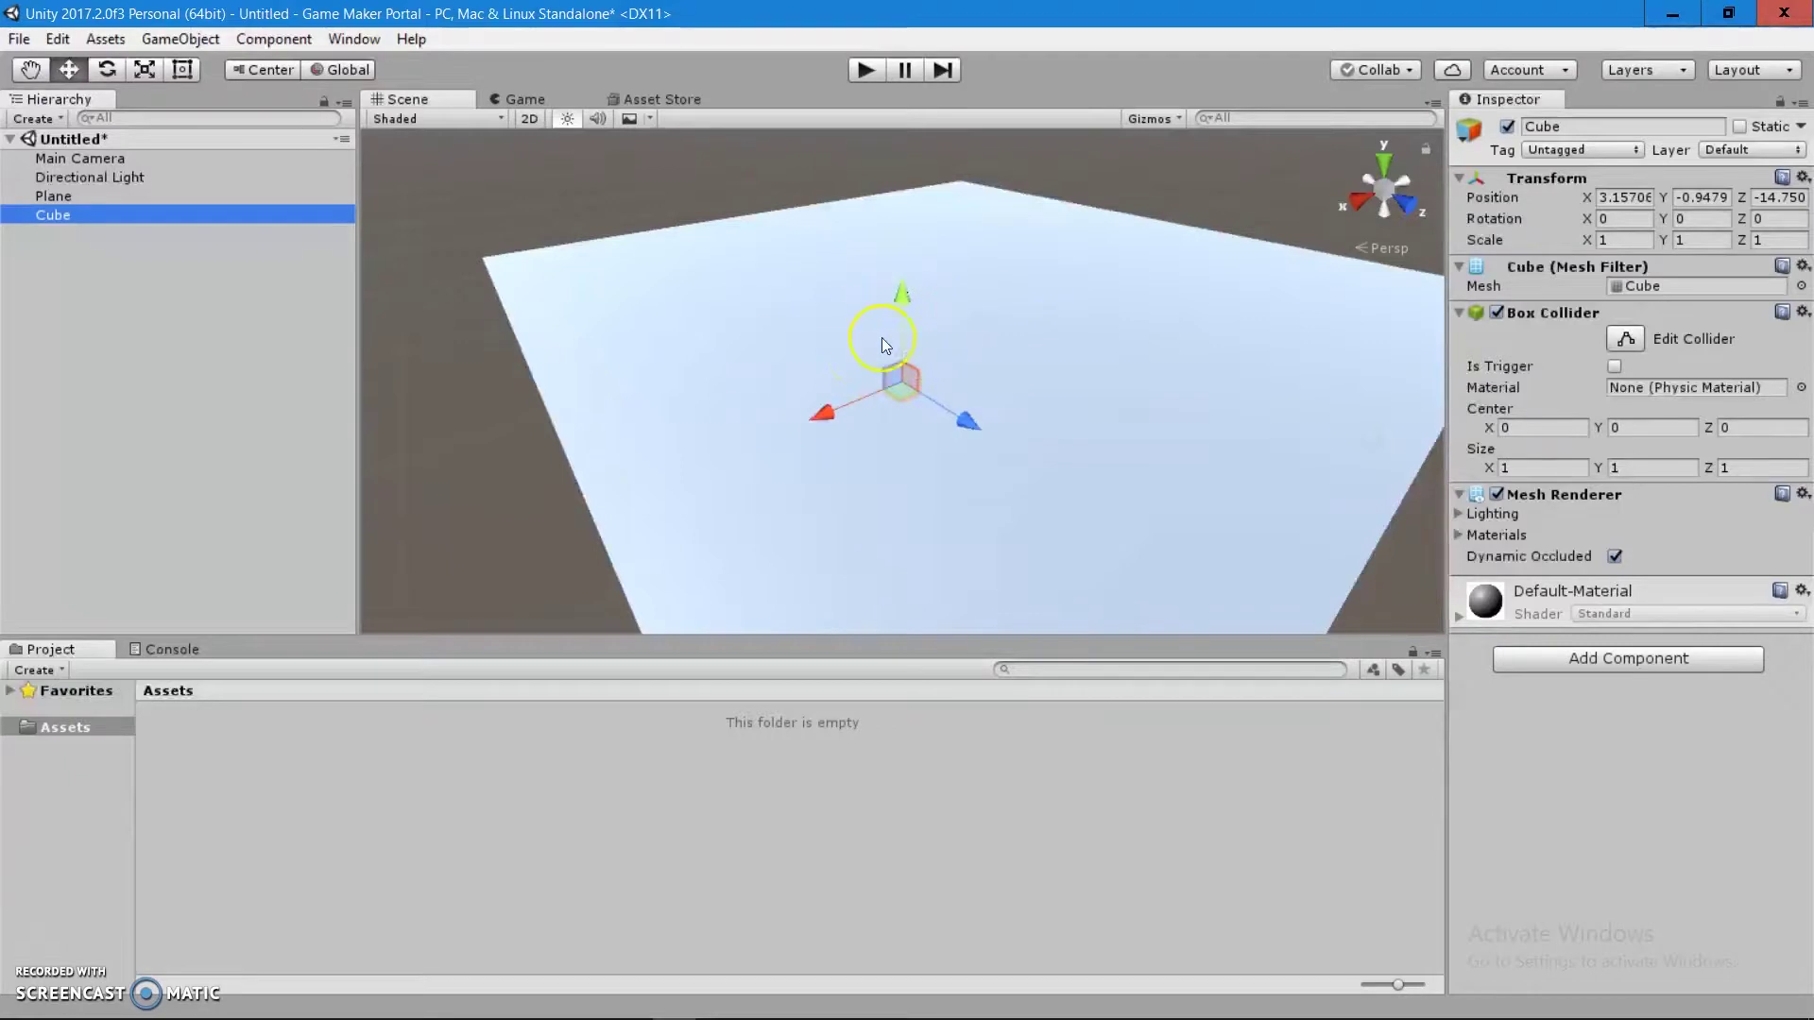
{"action": "left_click_drag", "start_coordinate": [966, 321], "coordinate": [1206, 274], "text": "alt"}
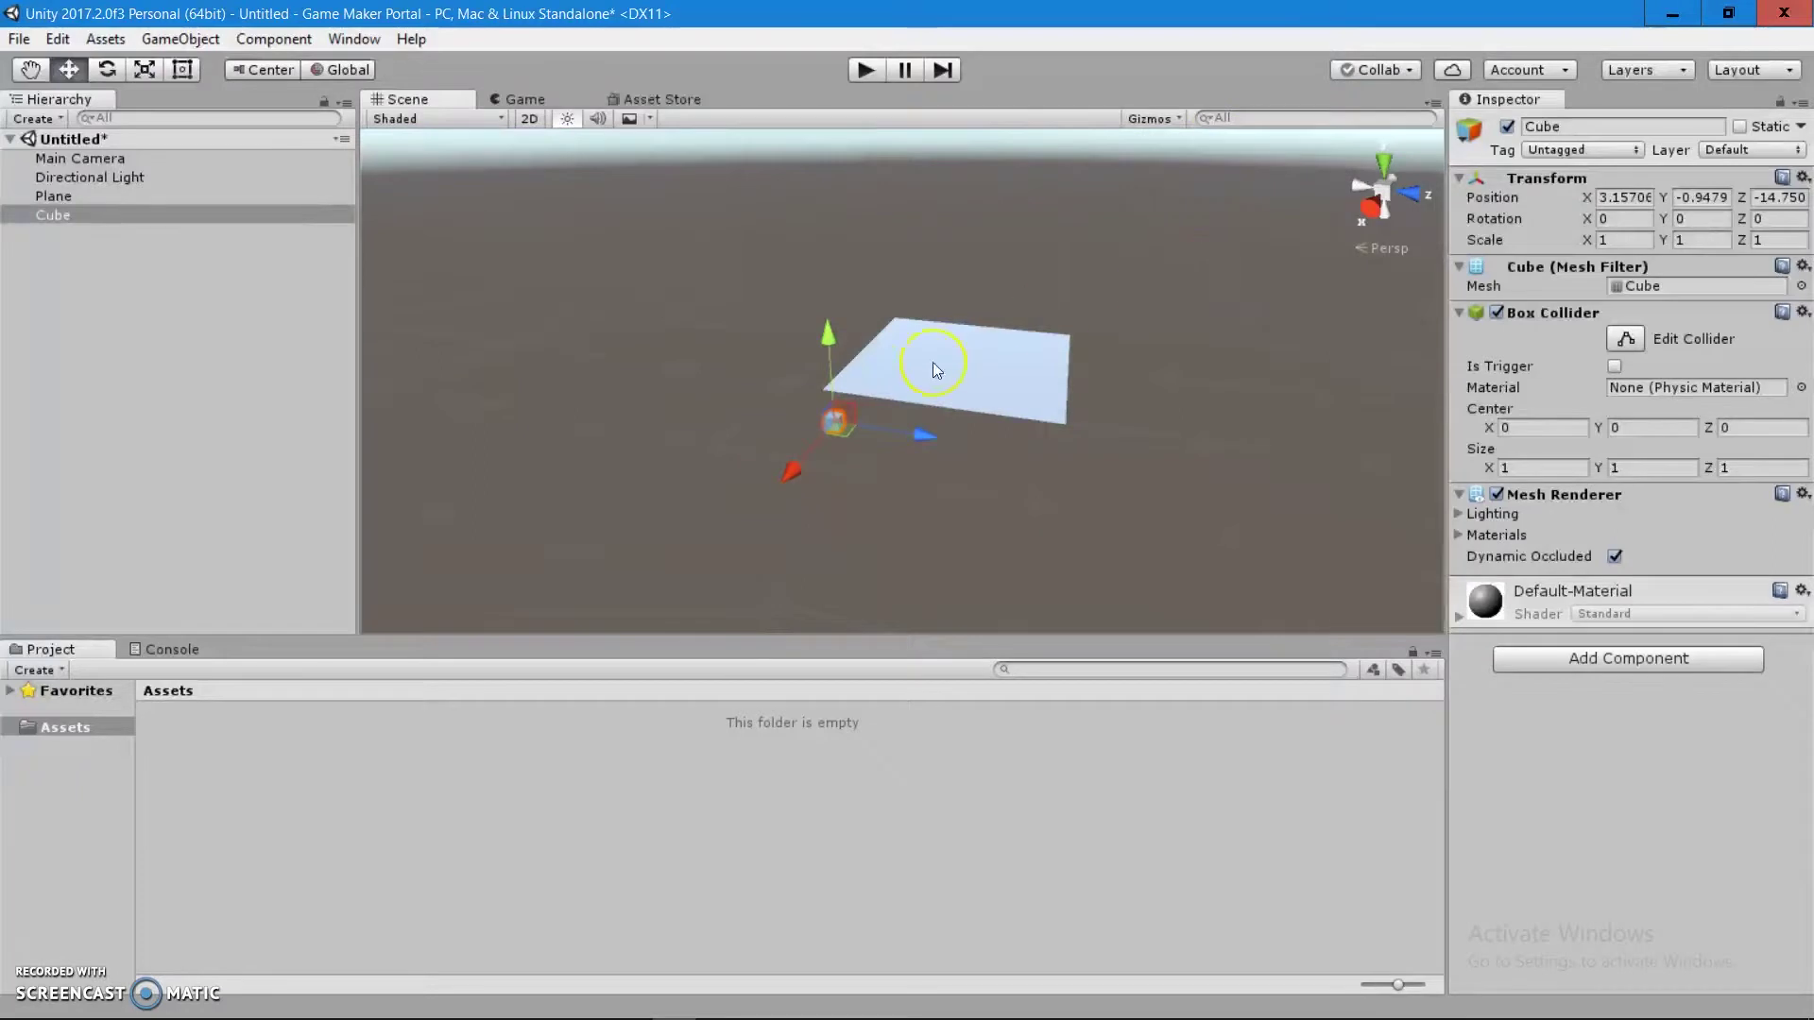
{"action": "left_click_drag", "start_coordinate": [831, 383], "coordinate": [904, 351]}
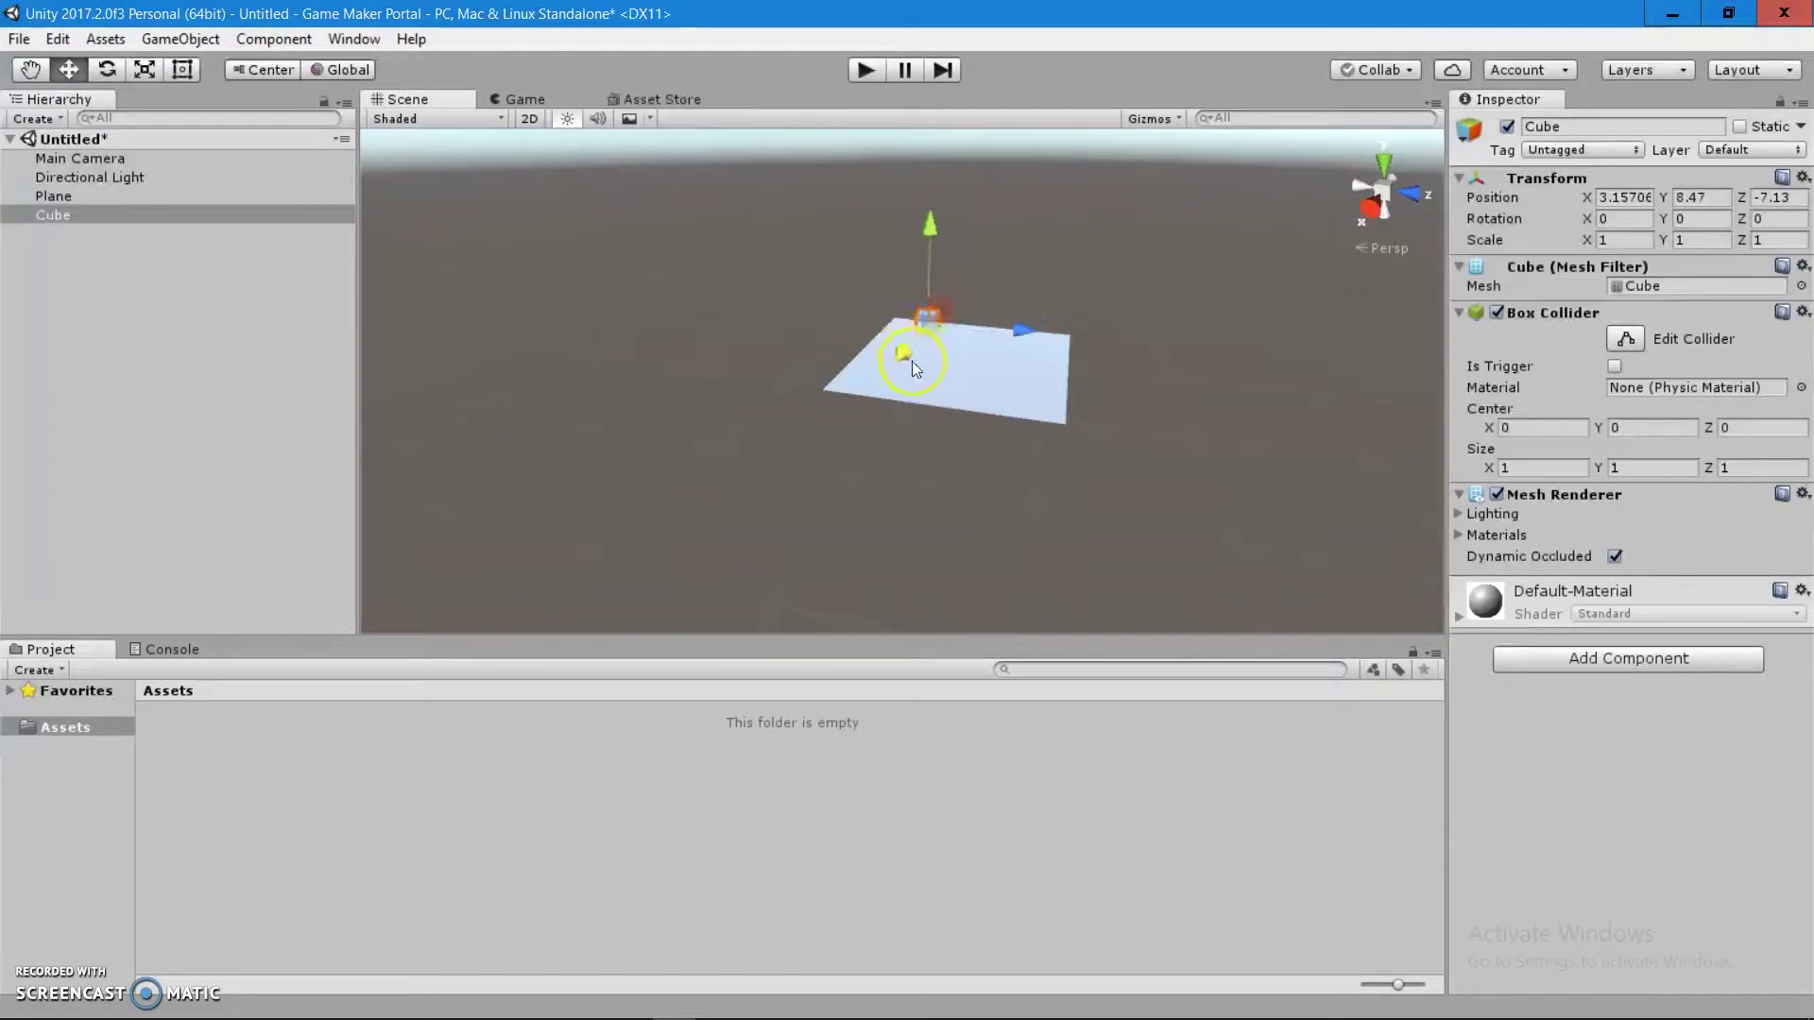
{"action": "right_click_drag", "start_coordinate": [935, 410], "coordinate": [842, 386]}
Step: Frame the cube and adjust its height above the plane along Y
{"action": "key", "text": "f"}
{"action": "left_click_drag", "start_coordinate": [835, 369], "coordinate": [837, 292]}
{"action": "right_click_drag", "start_coordinate": [903, 412], "coordinate": [868, 332]}
{"action": "mouse_move", "coordinate": [798, 212]}
{"action": "left_mouse_down"}
{"action": "mouse_move", "coordinate": [794, 162]}
{"action": "mouse_move", "coordinate": [786, 239]}
{"action": "mouse_move", "coordinate": [795, 189]}
{"action": "left_mouse_up"}
{"action": "right_click_drag", "start_coordinate": [1005, 386], "coordinate": [916, 393]}
{"action": "left_click_drag", "start_coordinate": [914, 391], "coordinate": [911, 390]}
{"action": "right_click_drag", "start_coordinate": [940, 416], "coordinate": [942, 369]}
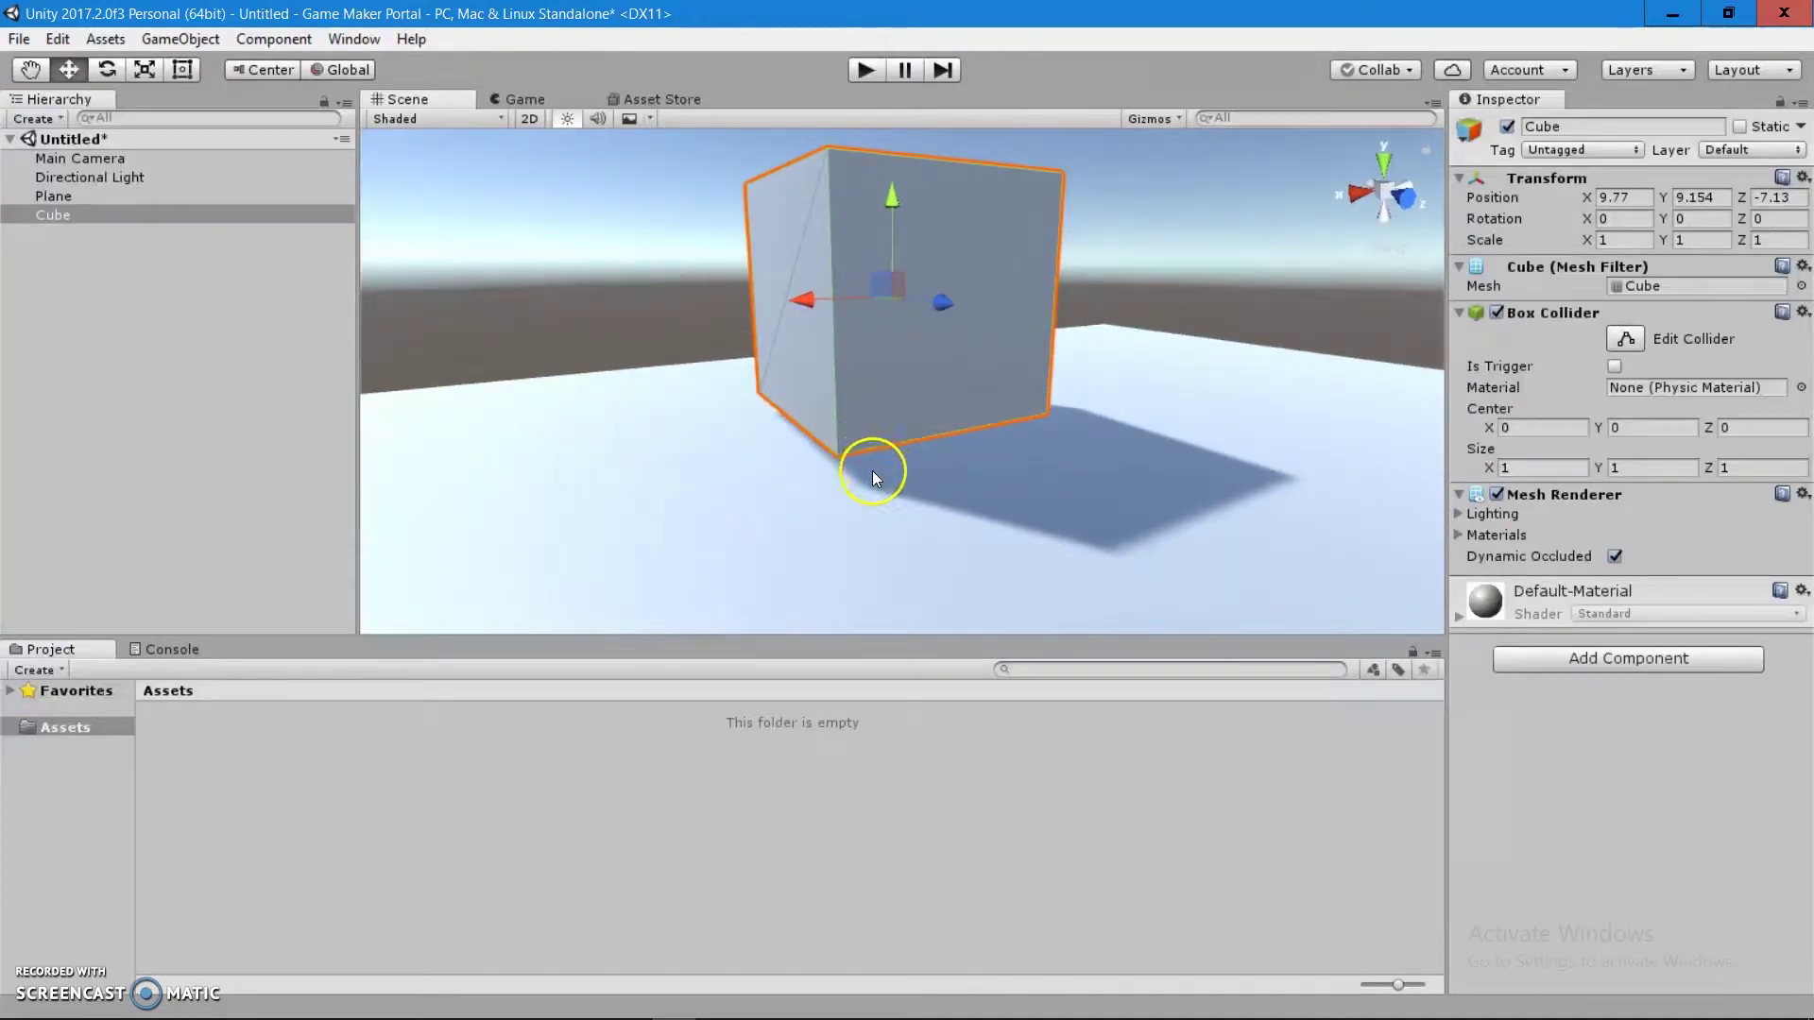
Step: Vertex-snap the cube's bottom corner onto the plane surface
{"action": "key", "text": "v"}
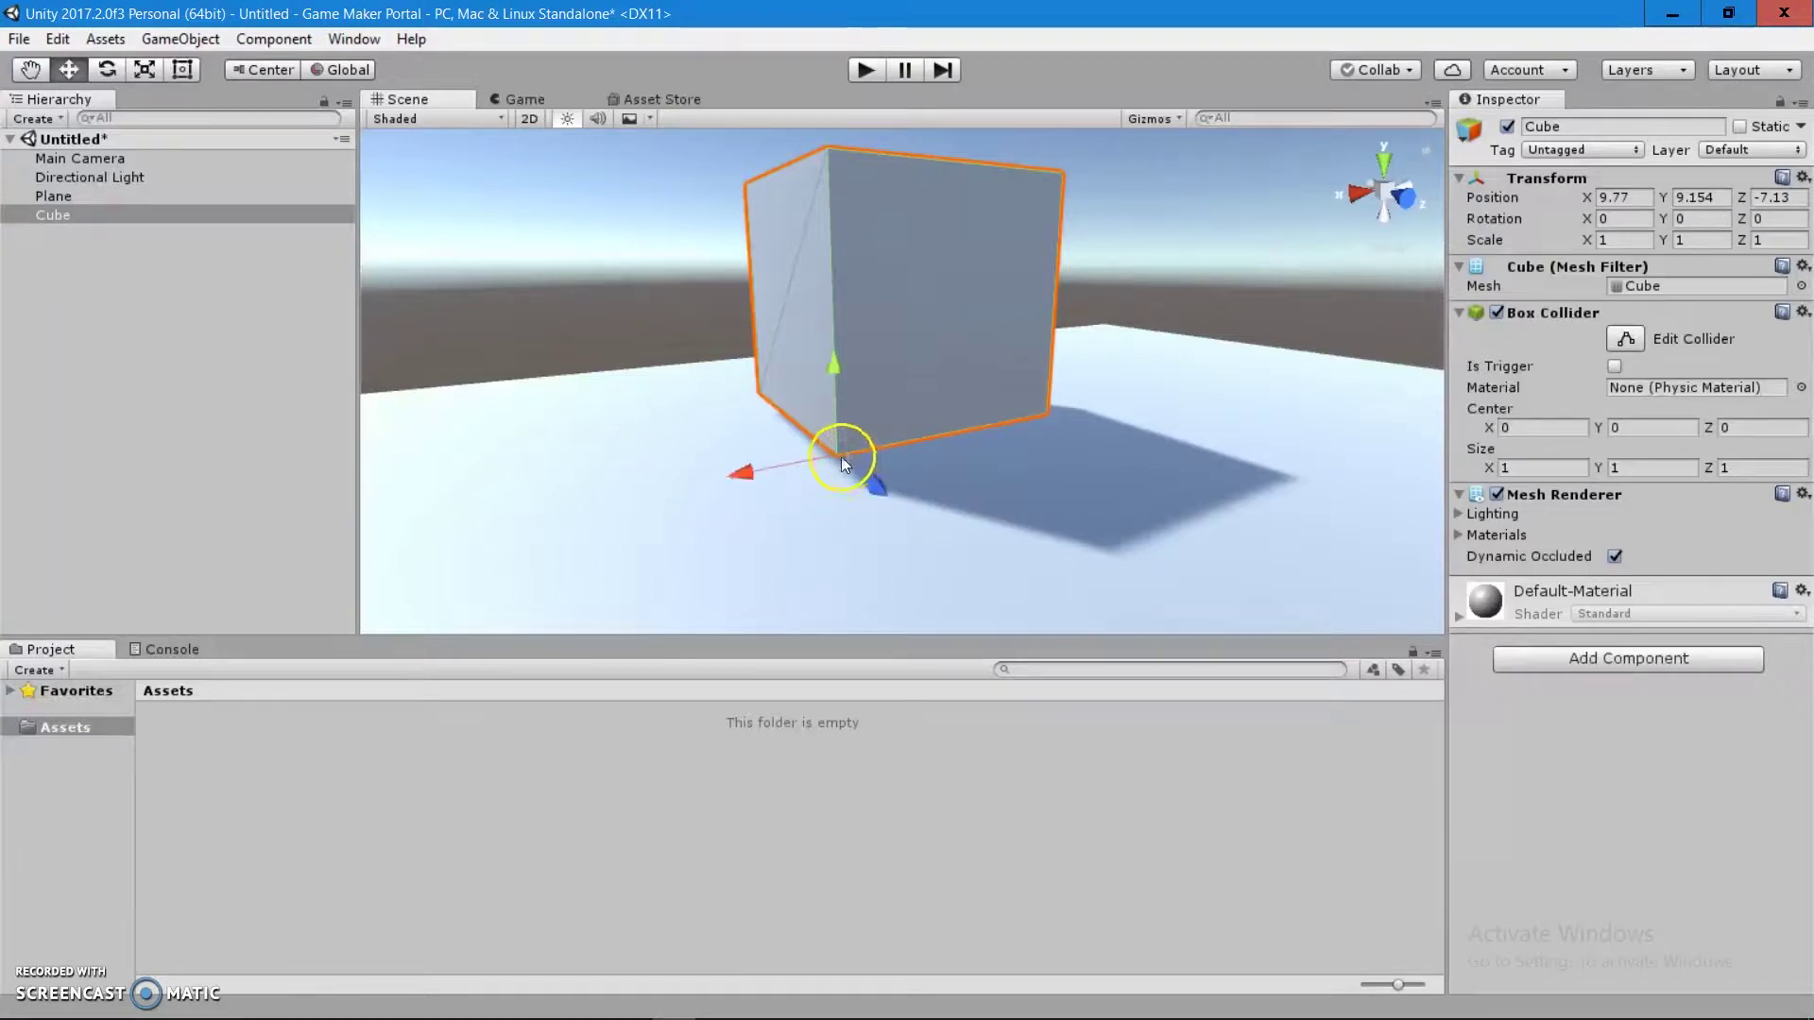
{"action": "left_click_drag", "start_coordinate": [839, 456], "coordinate": [839, 474]}
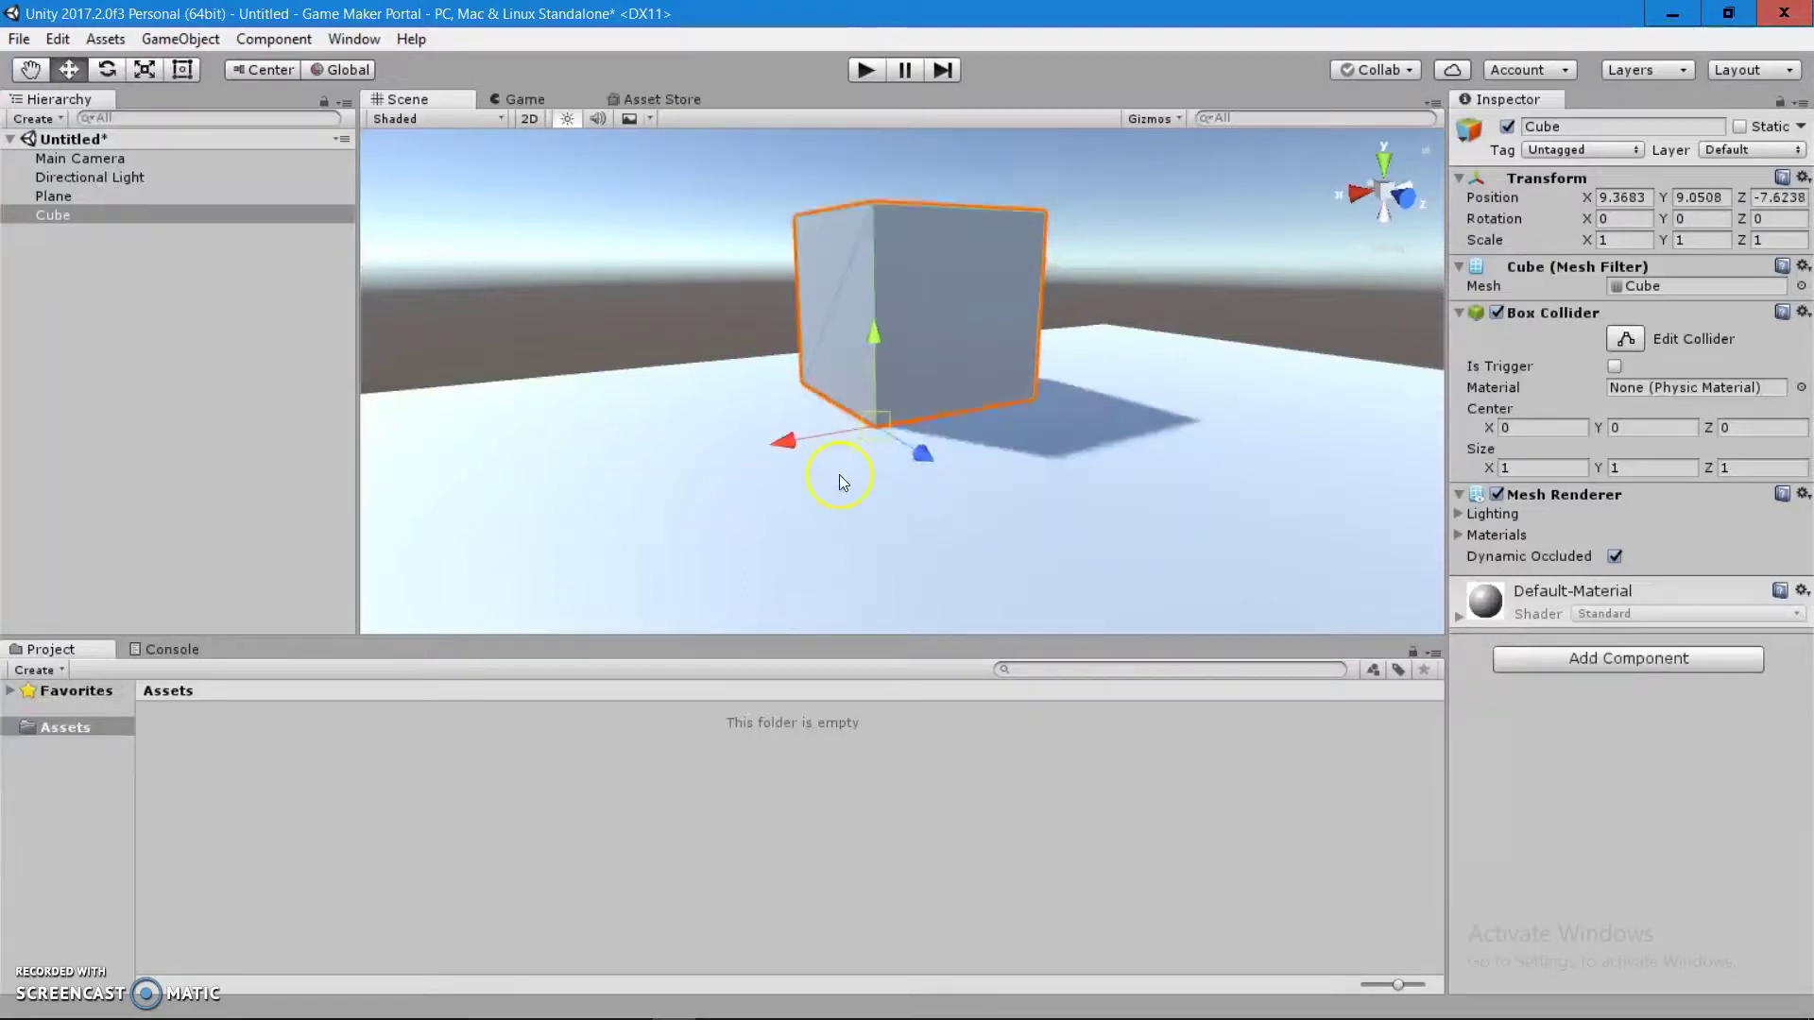
{"action": "right_click_drag", "start_coordinate": [839, 474], "coordinate": [1138, 474]}
{"action": "key", "text": "s"}
{"action": "left_click", "coordinate": [1051, 289]}
{"action": "key", "text": "w"}
{"action": "right_click_drag", "start_coordinate": [930, 335], "coordinate": [831, 353]}
Step: Nudge the cube's height slightly to X 9.3683, Y 9.0508, Z -7.6238
{"action": "left_click", "coordinate": [798, 257]}
{"action": "mouse_move", "coordinate": [734, 230]}
{"action": "left_mouse_down"}
{"action": "mouse_move", "coordinate": [750, 287]}
{"action": "mouse_move", "coordinate": [767, 230]}
{"action": "left_mouse_up"}
{"action": "left_click", "coordinate": [1047, 293]}
{"action": "right_click_drag", "start_coordinate": [1047, 293], "coordinate": [1221, 397]}
{"action": "left_click", "coordinate": [888, 348]}
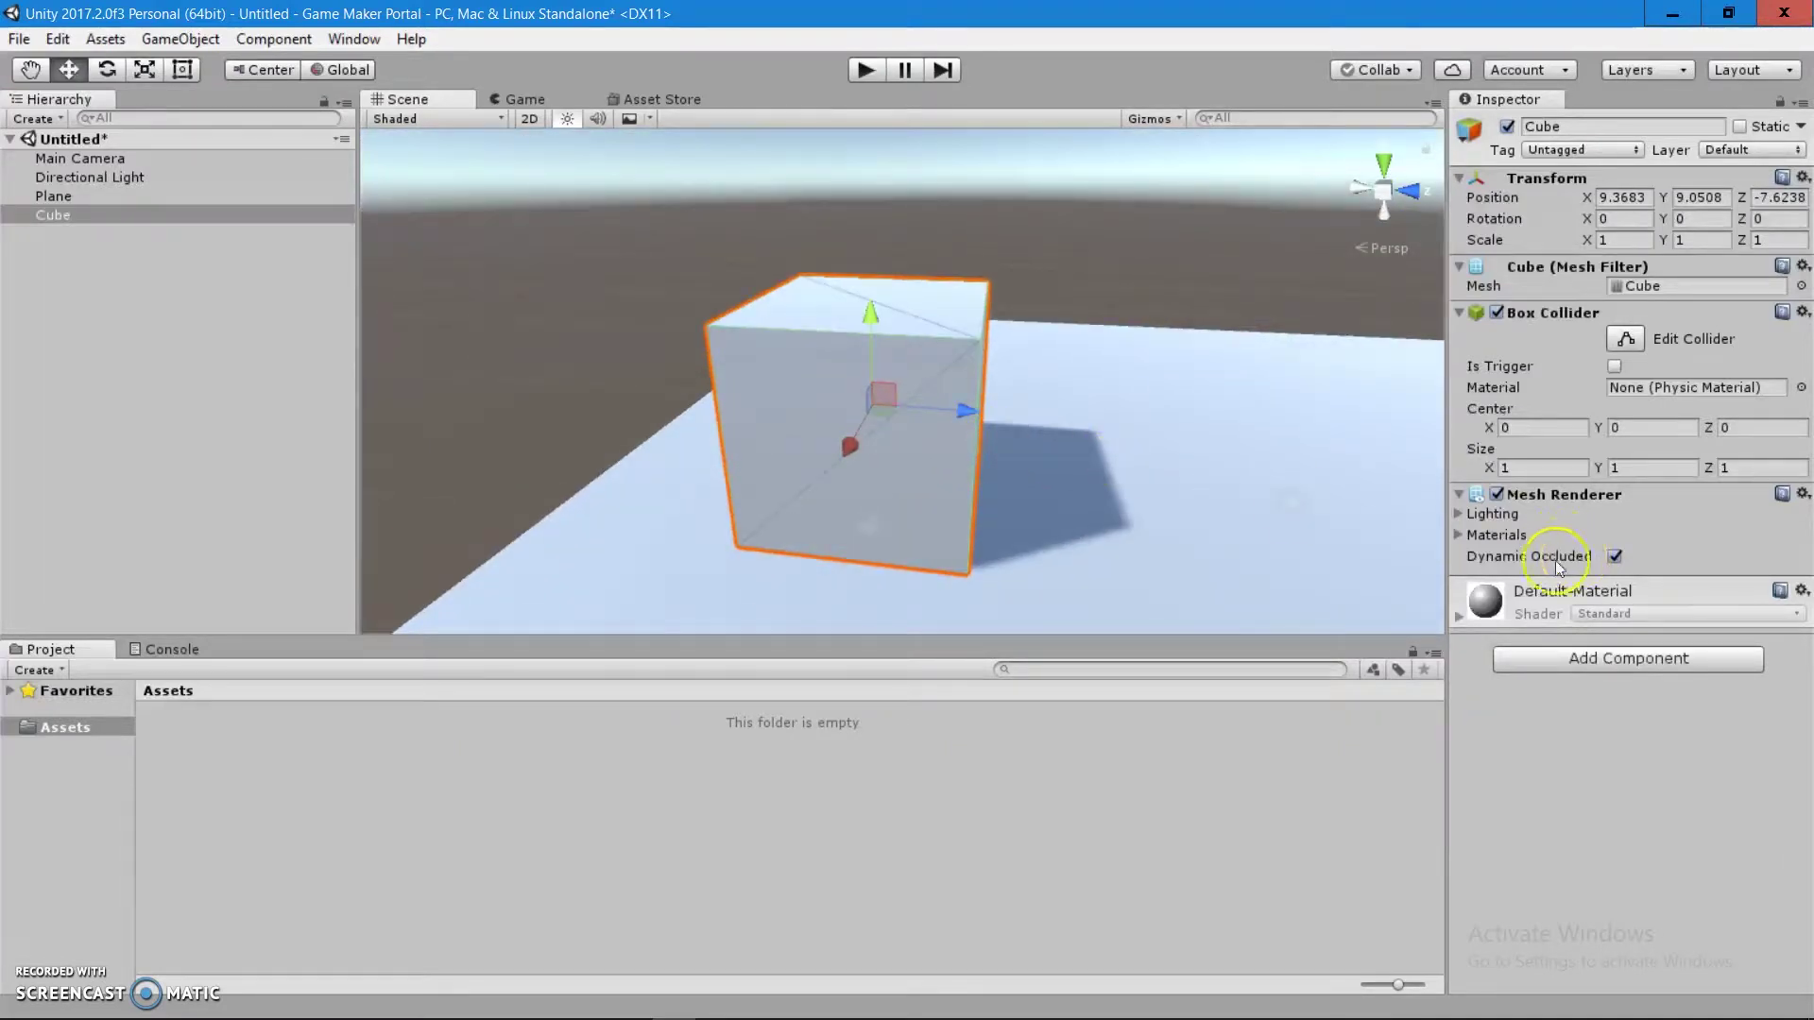
Step: Scale the cube flat into a thin wall slab
{"action": "key", "text": "r"}
{"action": "left_click_drag", "start_coordinate": [976, 422], "coordinate": [894, 411]}
{"action": "key", "text": "ctrl+z"}
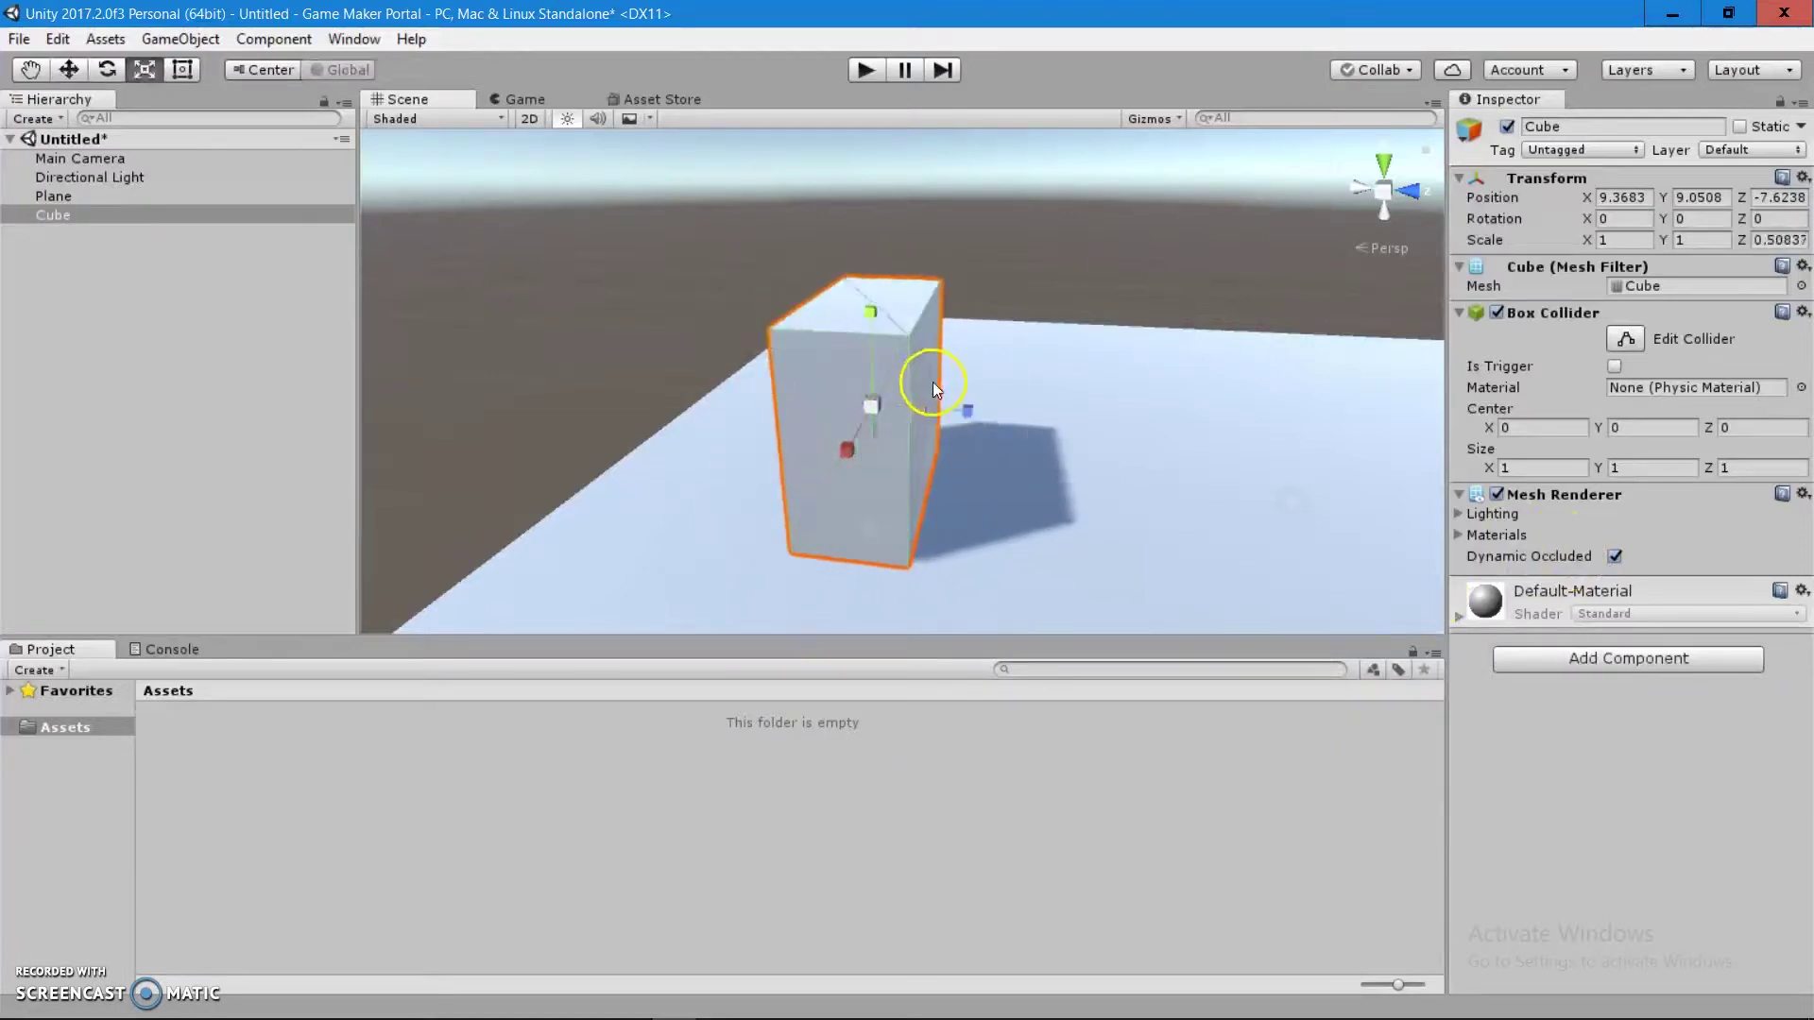
{"action": "right_click_drag", "start_coordinate": [933, 381], "coordinate": [995, 357]}
{"action": "left_click_drag", "start_coordinate": [845, 365], "coordinate": [760, 360]}
{"action": "right_click_drag", "start_coordinate": [760, 360], "coordinate": [560, 467]}
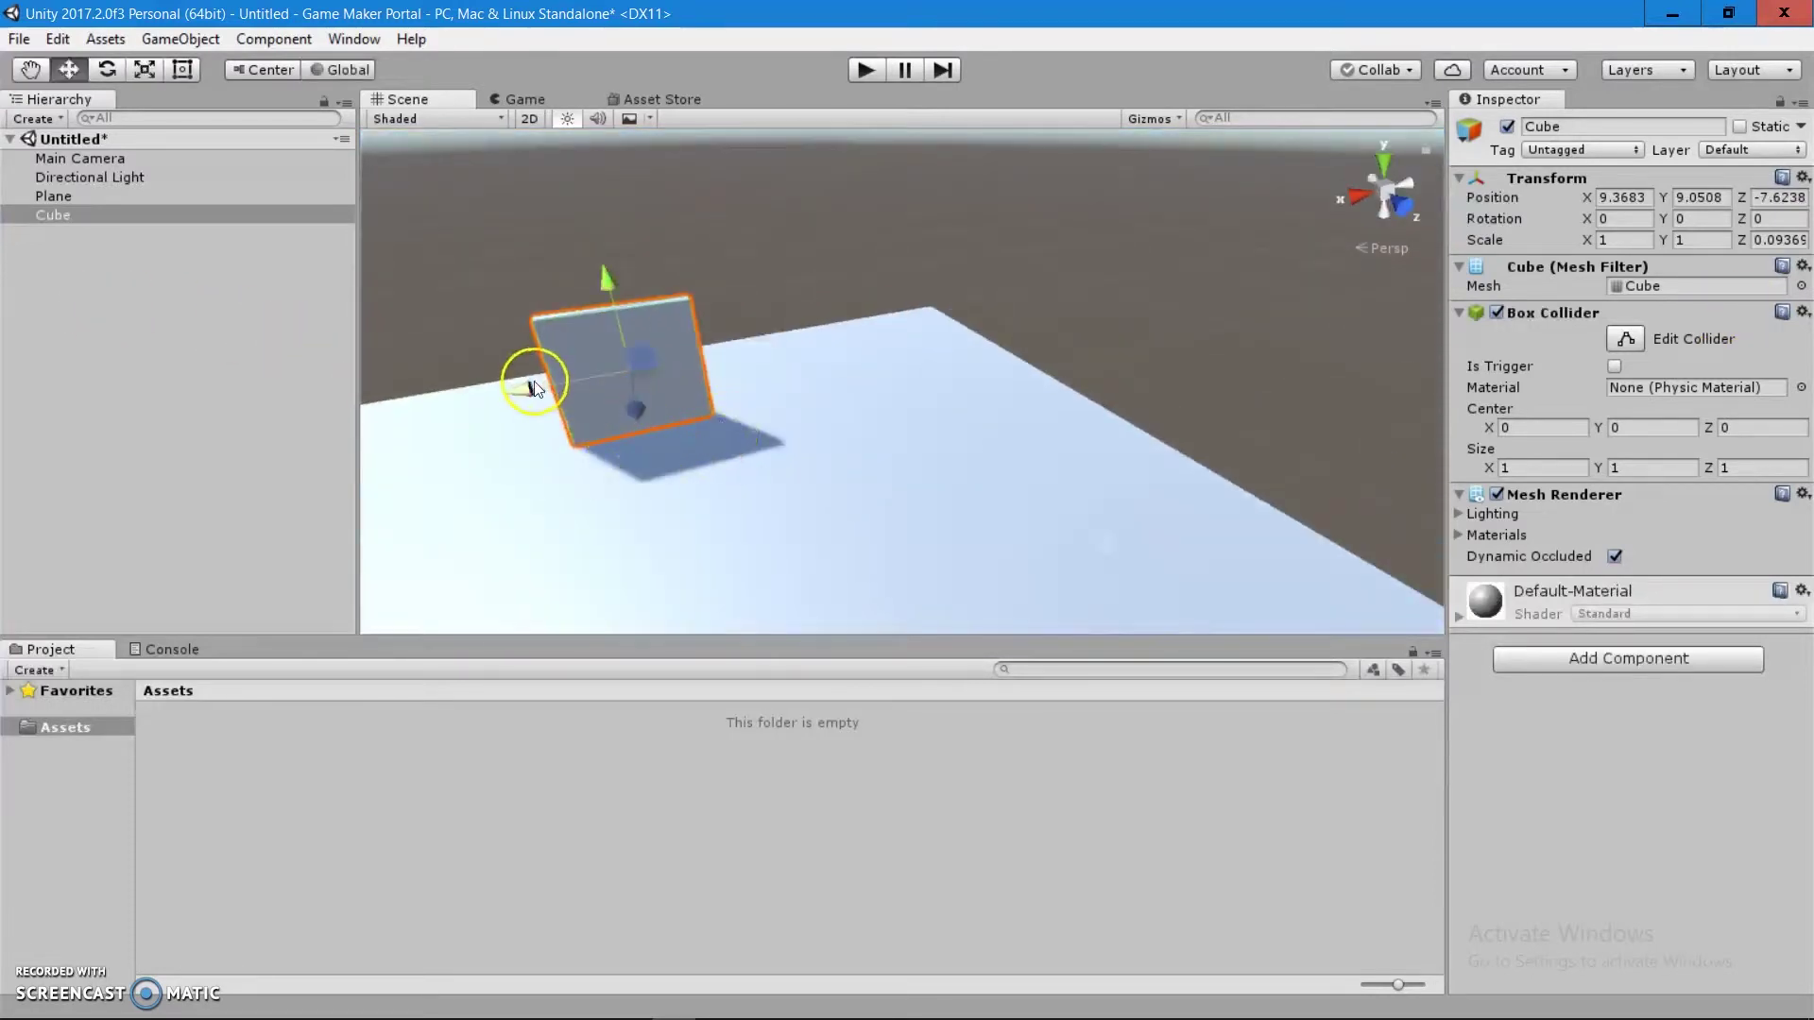
Step: Position the thin slab along X and Z at the plane's edge
{"action": "left_click_drag", "start_coordinate": [533, 388], "coordinate": [845, 332]}
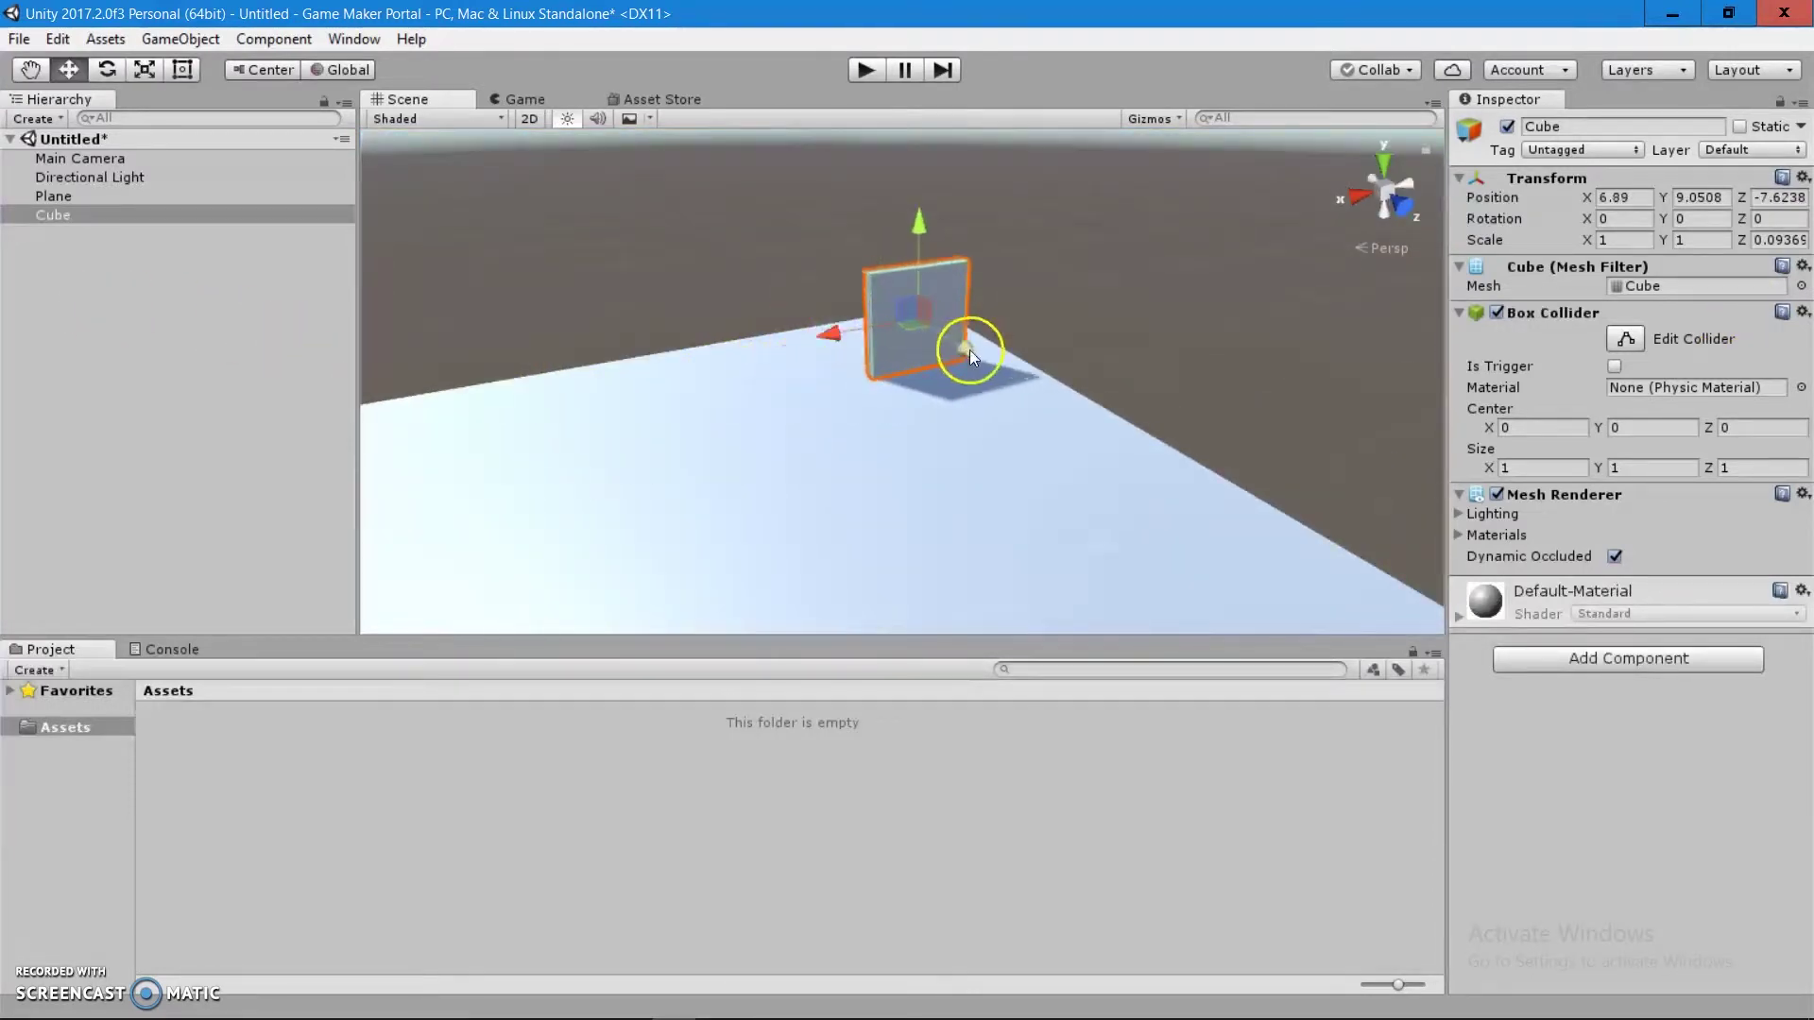
{"action": "left_click_drag", "start_coordinate": [968, 350], "coordinate": [913, 321]}
{"action": "mouse_move", "coordinate": [913, 321]}
{"action": "right_mouse_down"}
{"action": "mouse_move", "coordinate": [904, 308]}
{"action": "mouse_move", "coordinate": [1157, 274]}
{"action": "mouse_move", "coordinate": [1166, 332]}
{"action": "mouse_move", "coordinate": [1154, 377]}
{"action": "mouse_move", "coordinate": [882, 328]}
{"action": "right_mouse_up"}
{"action": "left_click_drag", "start_coordinate": [894, 312], "coordinate": [926, 259]}
{"action": "right_click_drag", "start_coordinate": [1093, 335], "coordinate": [671, 275]}
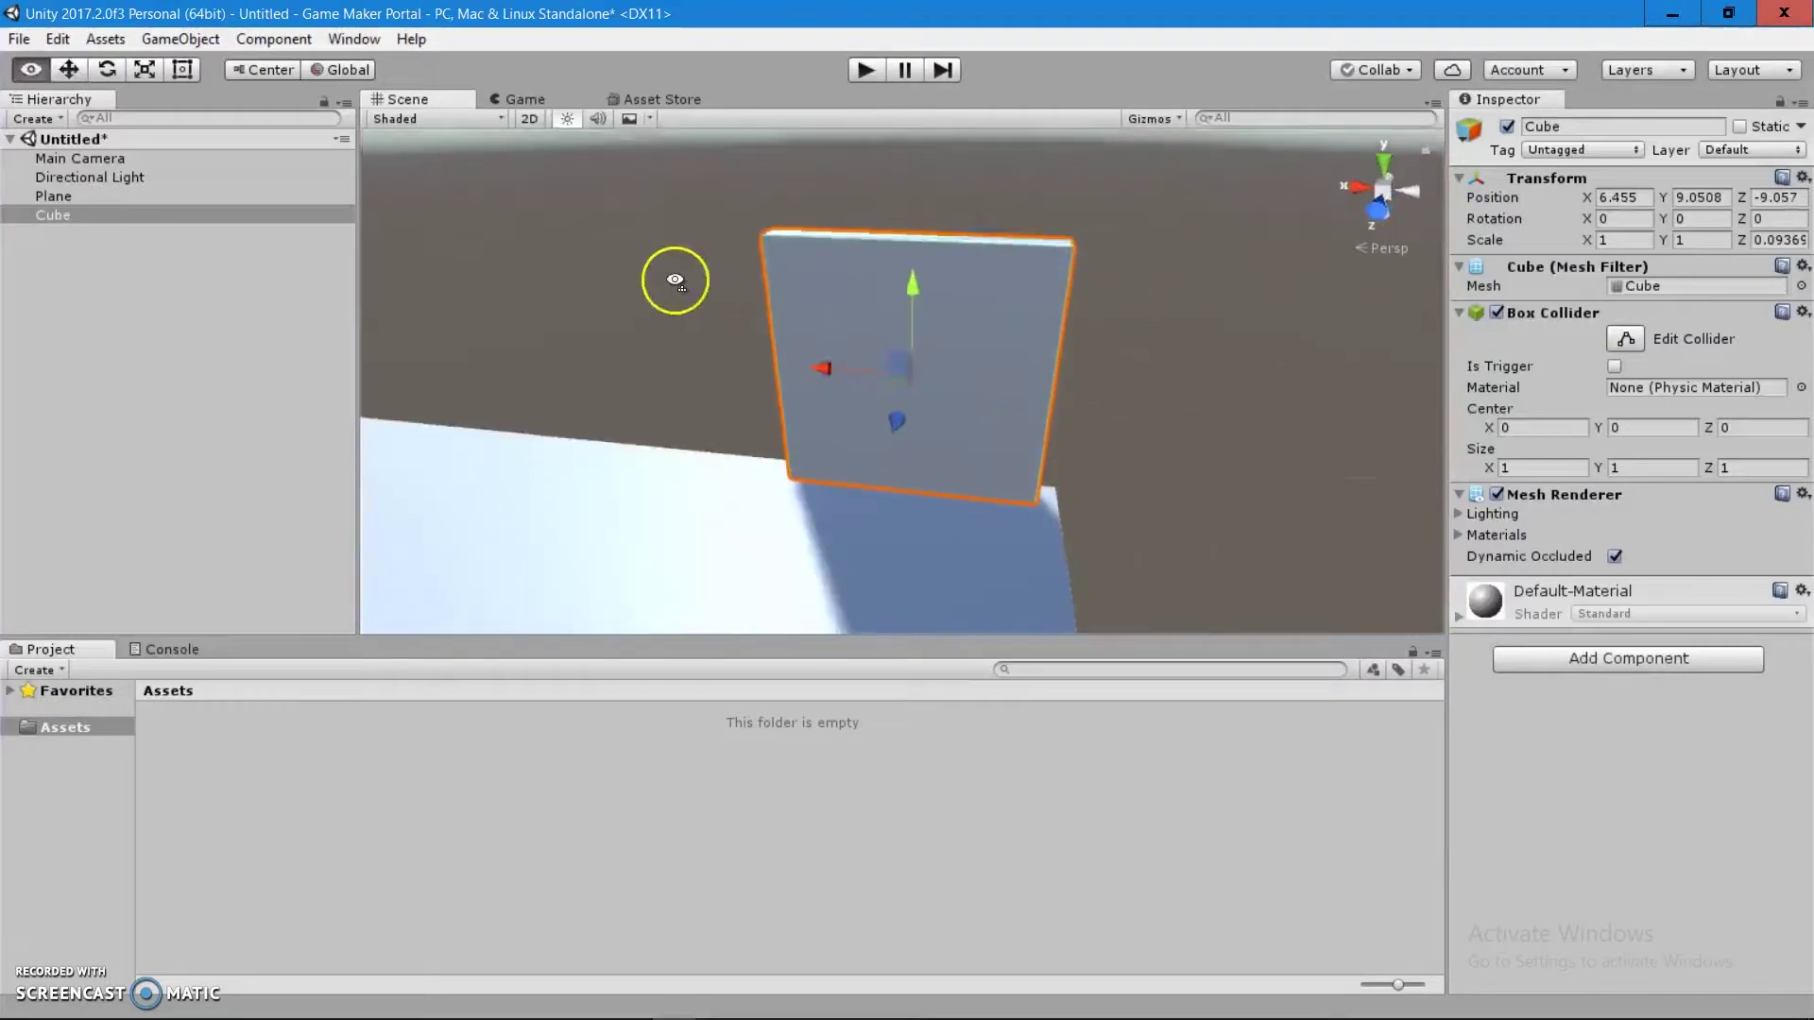
{"action": "left_click_drag", "start_coordinate": [856, 363], "coordinate": [851, 361]}
{"action": "key", "text": "s"}
{"action": "right_click_drag", "start_coordinate": [850, 361], "coordinate": [944, 421]}
Step: Duplicate the slab as Cube (1) and slide it along X beside the original
{"action": "key", "text": "ctrl+d"}
{"action": "mouse_move", "coordinate": [871, 372]}
{"action": "left_mouse_down"}
{"action": "mouse_move", "coordinate": [796, 379]}
{"action": "mouse_move", "coordinate": [837, 368]}
{"action": "left_mouse_up"}
{"action": "right_click_drag", "start_coordinate": [836, 368], "coordinate": [960, 335]}
{"action": "left_click_drag", "start_coordinate": [894, 259], "coordinate": [973, 252]}
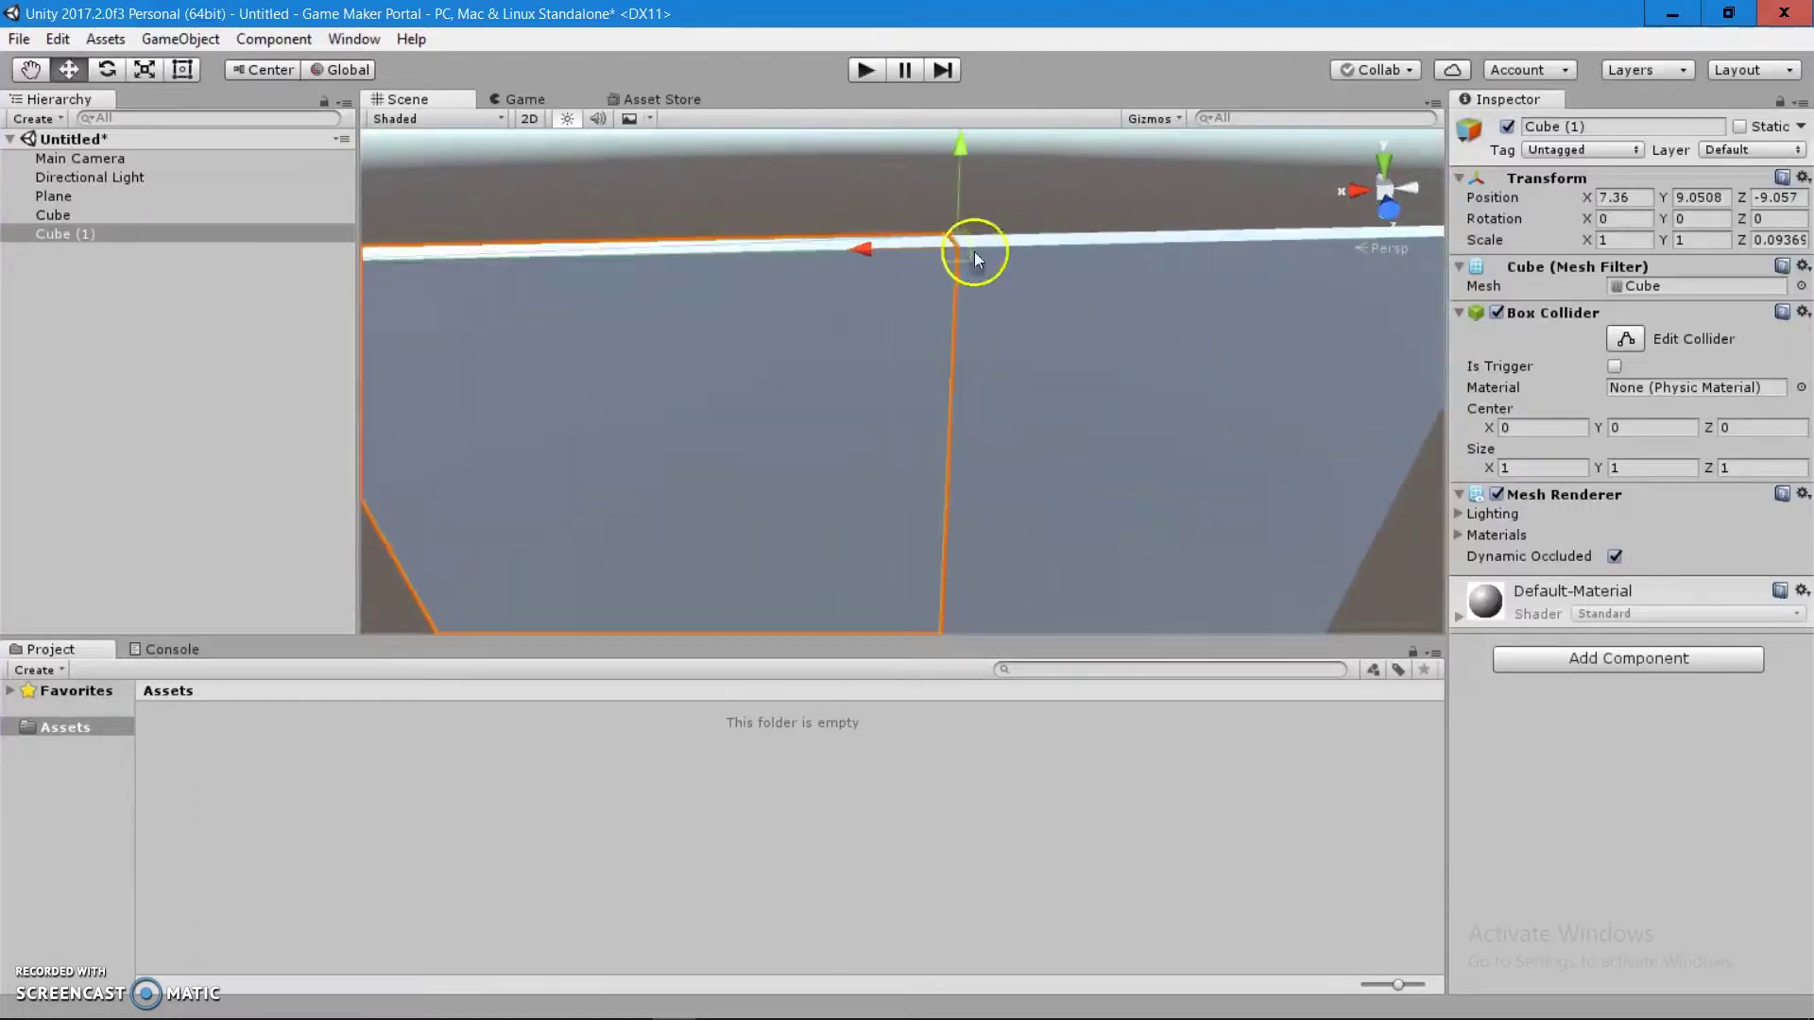
Step: Duplicate Cube and Cube (1) together, sliding the copies along X to extend the wall
{"action": "scroll", "coordinate": [1006, 283], "scroll_direction": "down", "scroll_amount": 4}
{"action": "left_click", "coordinate": [960, 404], "text": "shift"}
{"action": "key", "text": "ctrl+d"}
{"action": "left_click_drag", "start_coordinate": [841, 397], "coordinate": [603, 394]}
Step: Inspect the four-slab wall from other angles and clear the selection
{"action": "left_click_drag", "start_coordinate": [807, 399], "coordinate": [901, 463], "text": "alt"}
{"action": "left_click_drag", "start_coordinate": [841, 401], "coordinate": [1062, 452], "text": "alt"}
{"action": "left_click", "coordinate": [1059, 455]}
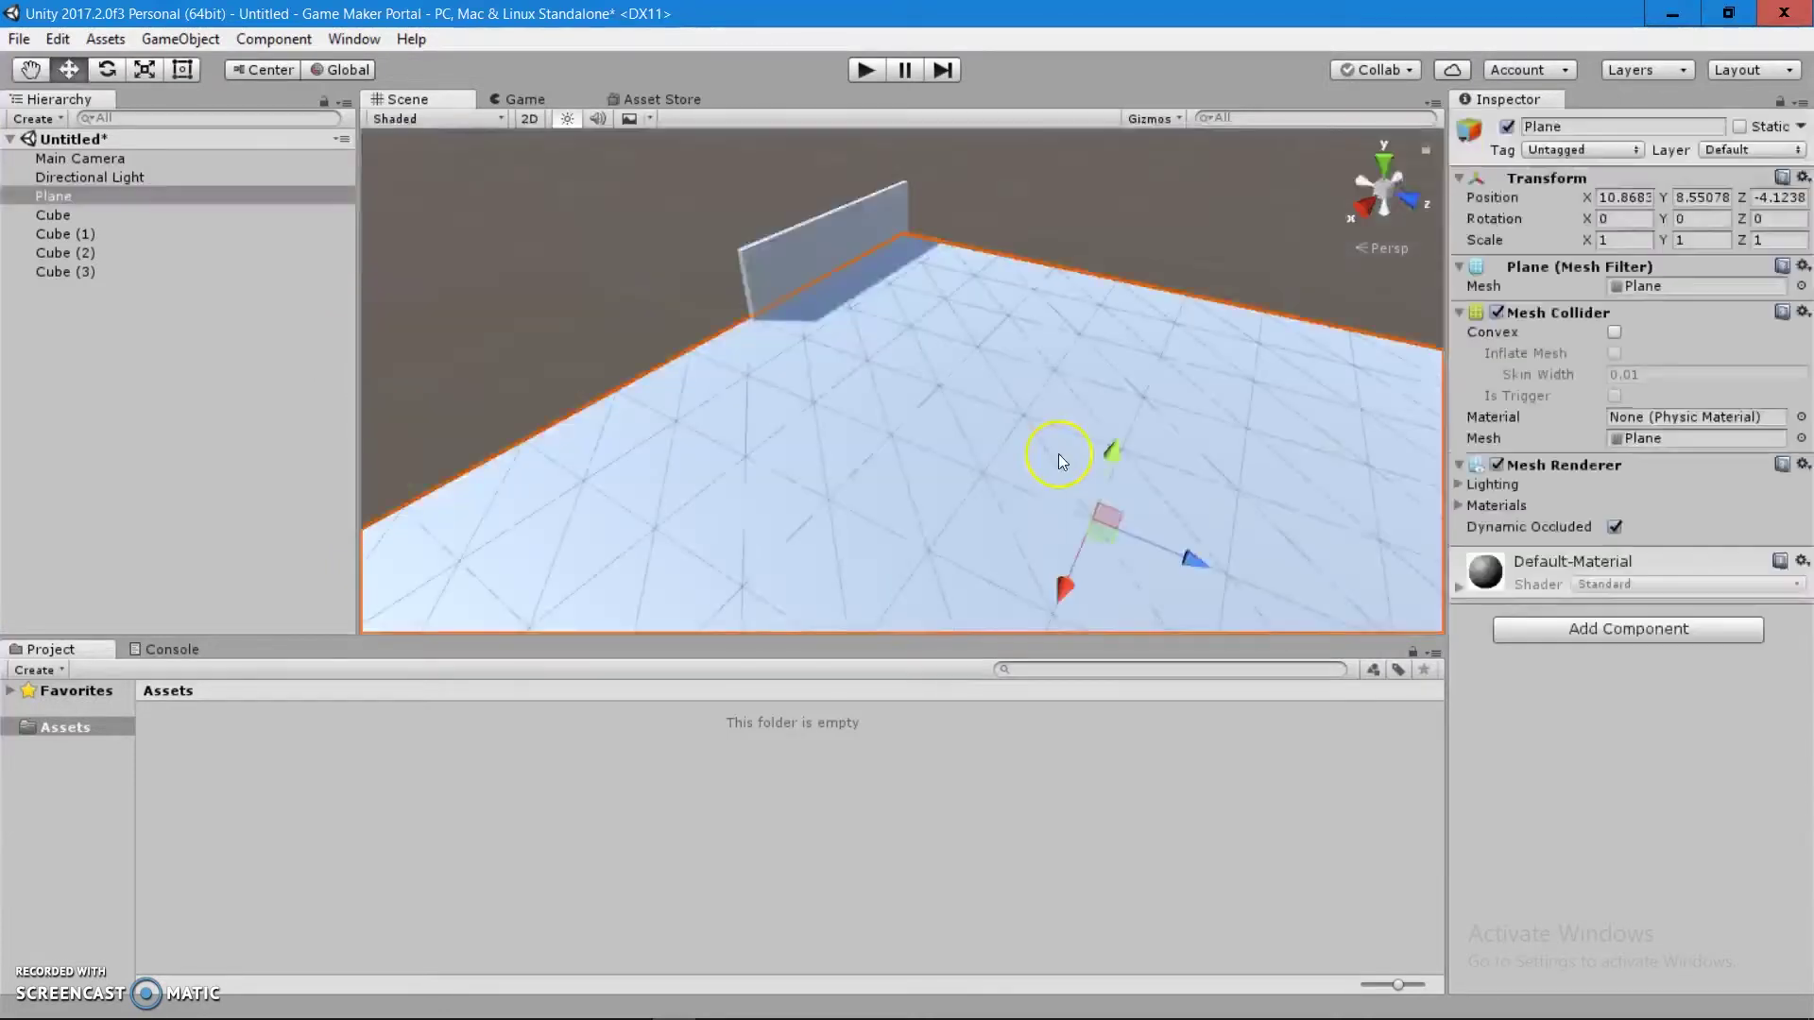
{"action": "left_click", "coordinate": [770, 269]}
{"action": "left_click", "coordinate": [273, 393]}
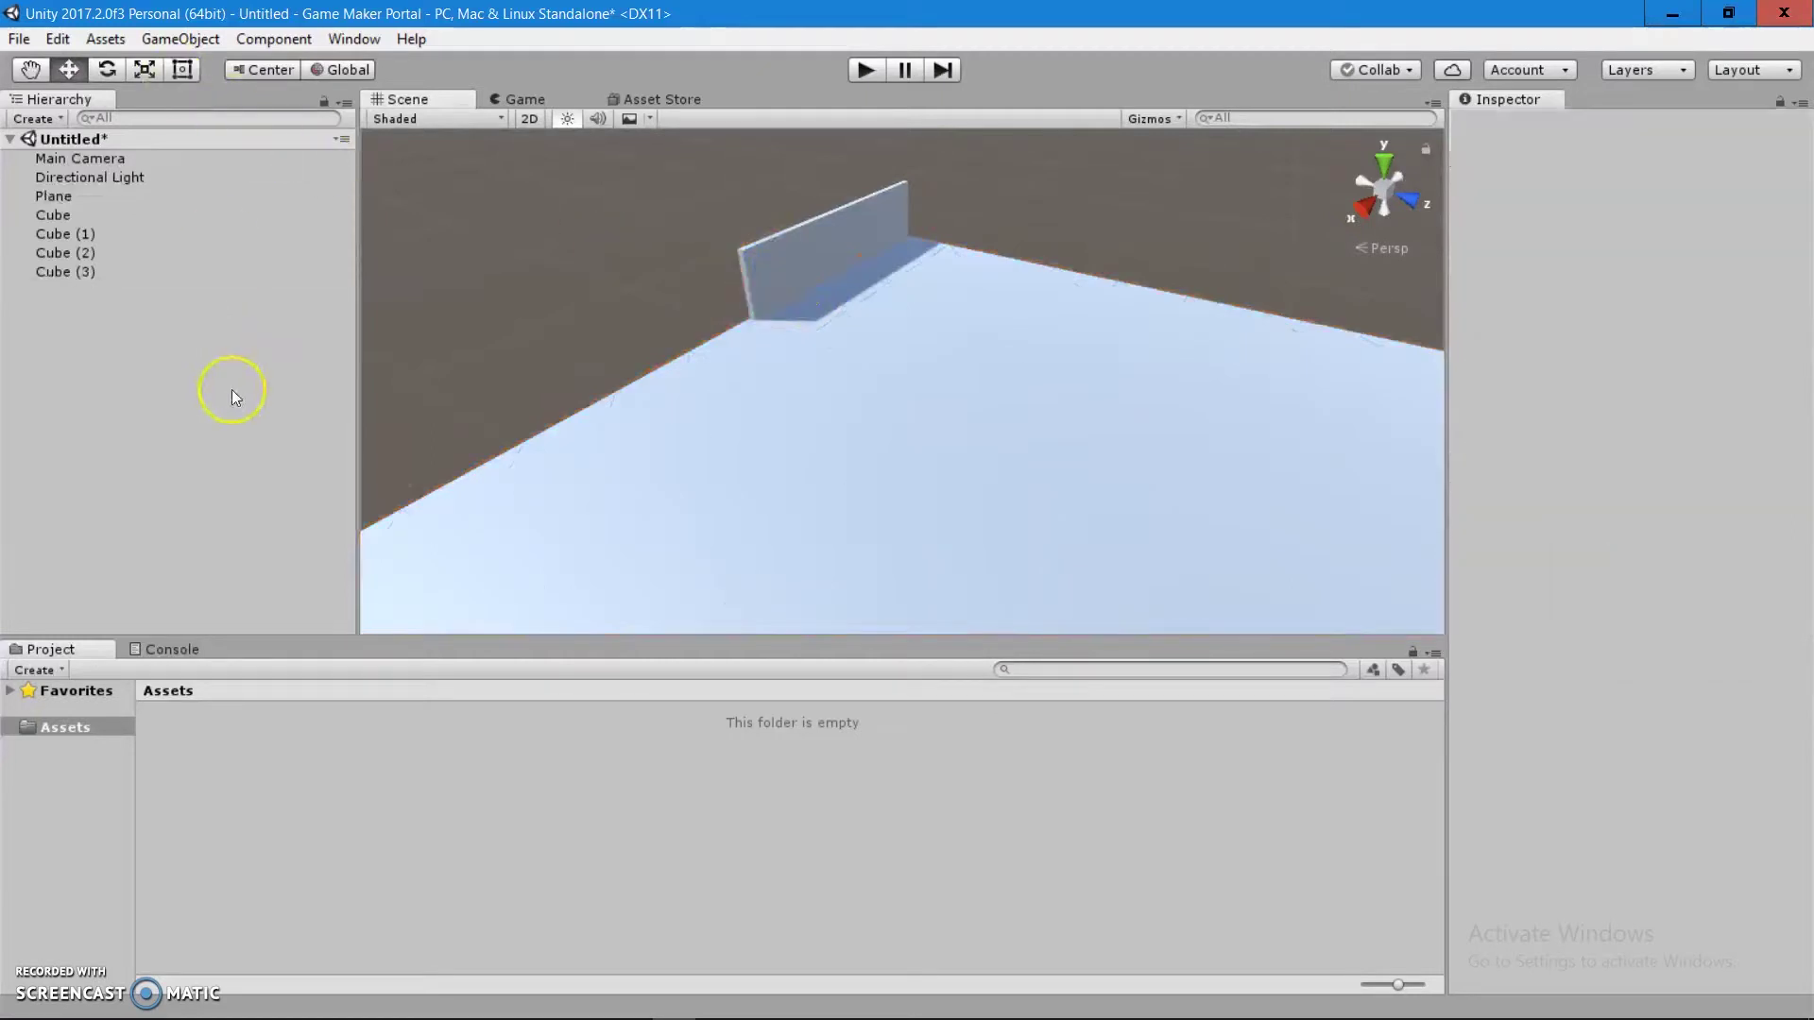
{"action": "left_click_drag", "start_coordinate": [824, 335], "coordinate": [837, 364], "text": "alt"}
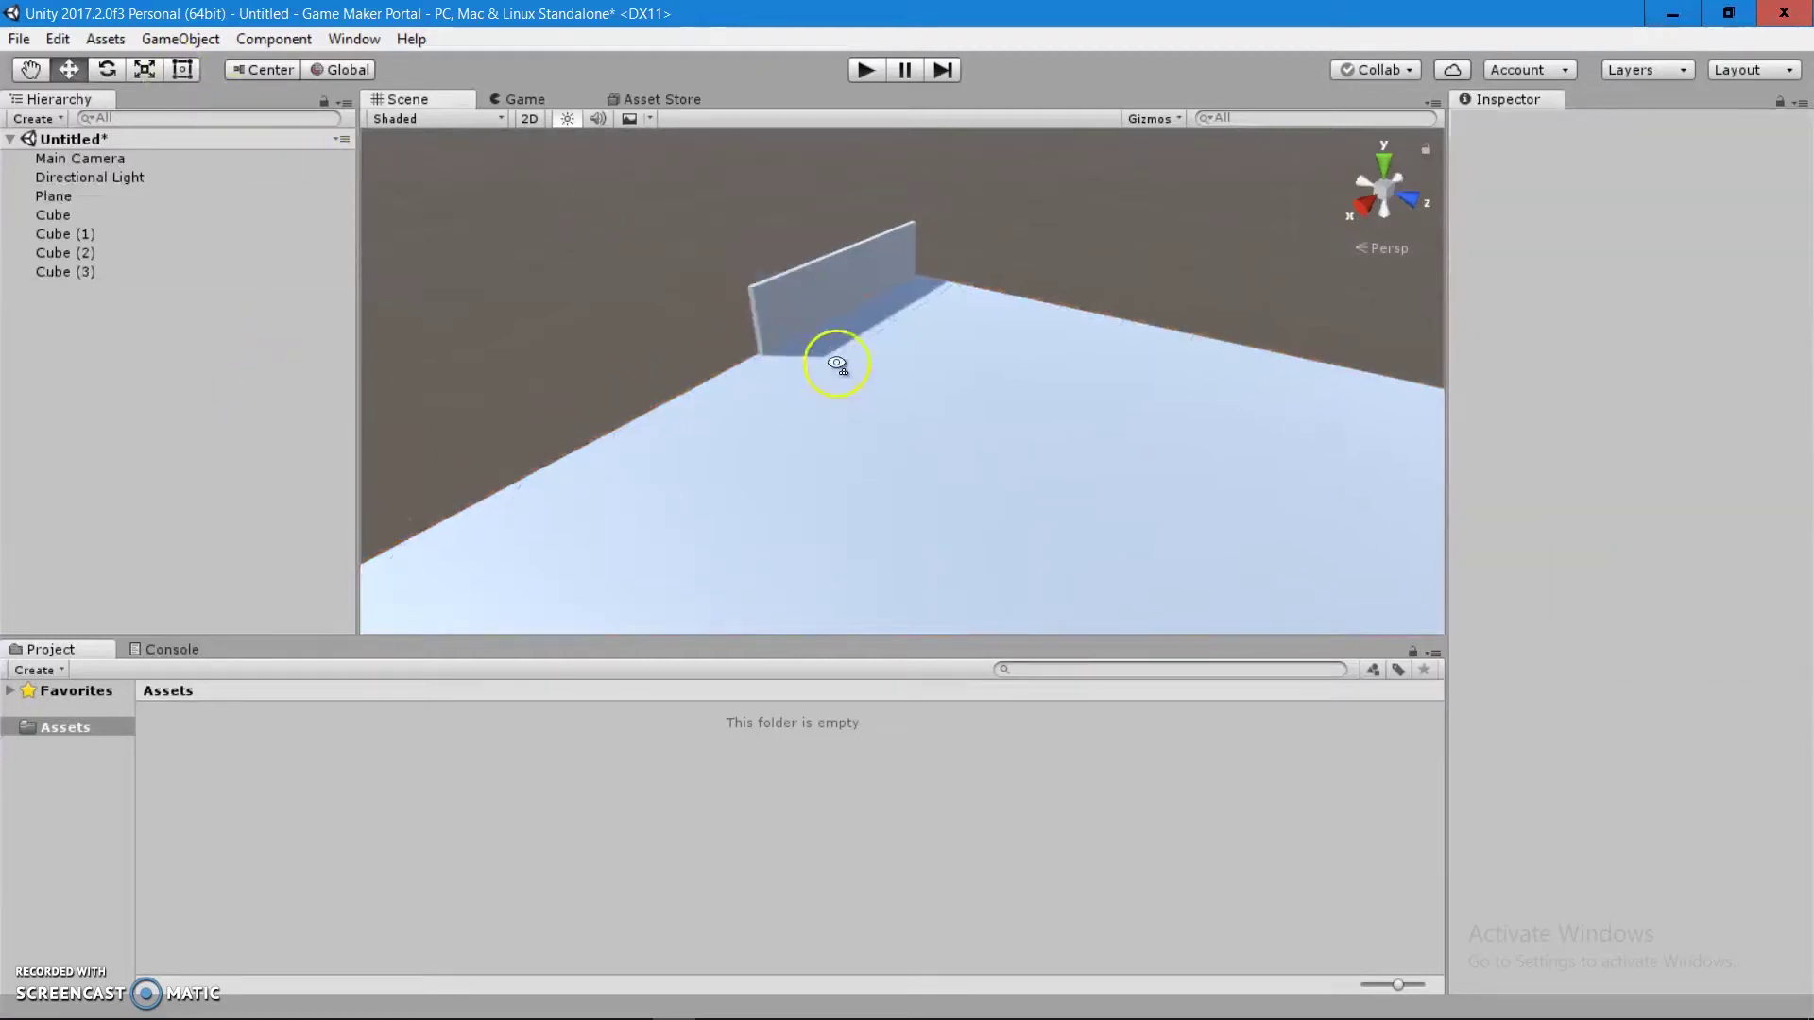
Step: Add a Capsule and lower it along Y toward the ground
{"action": "left_click", "coordinate": [205, 36]}
{"action": "mouse_move", "coordinate": [271, 128]}
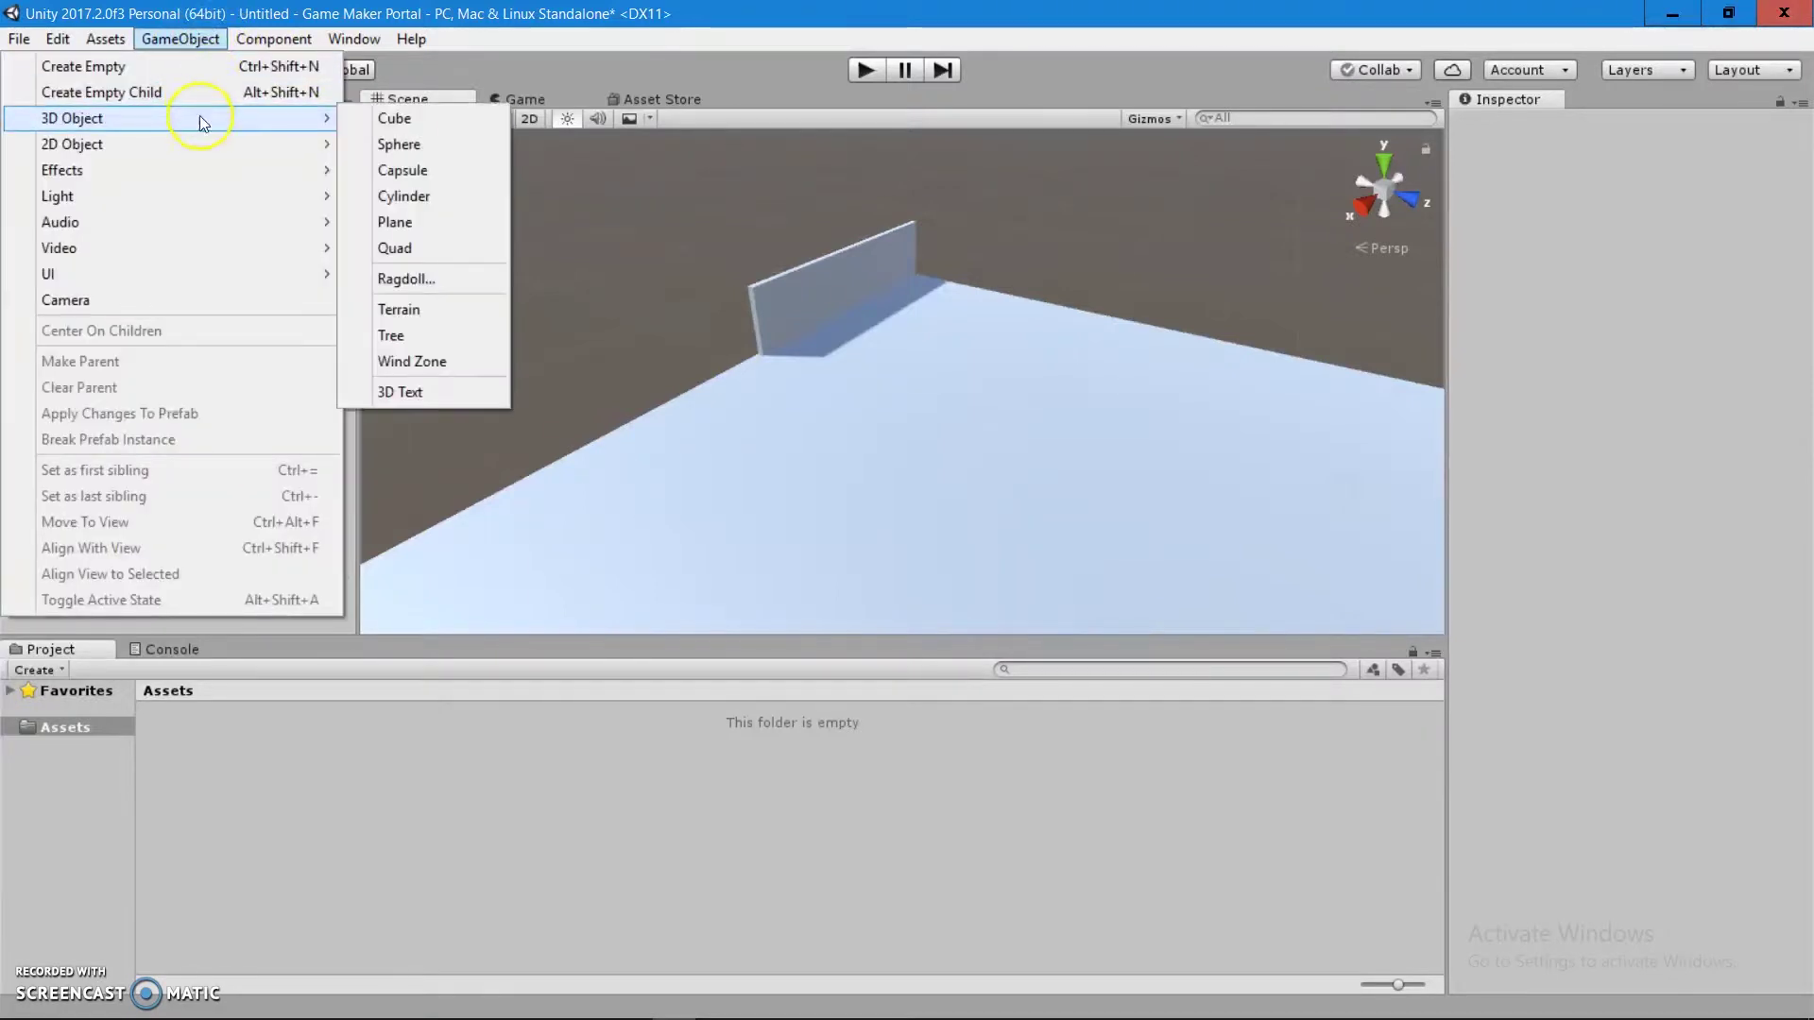
{"action": "left_click", "coordinate": [480, 178]}
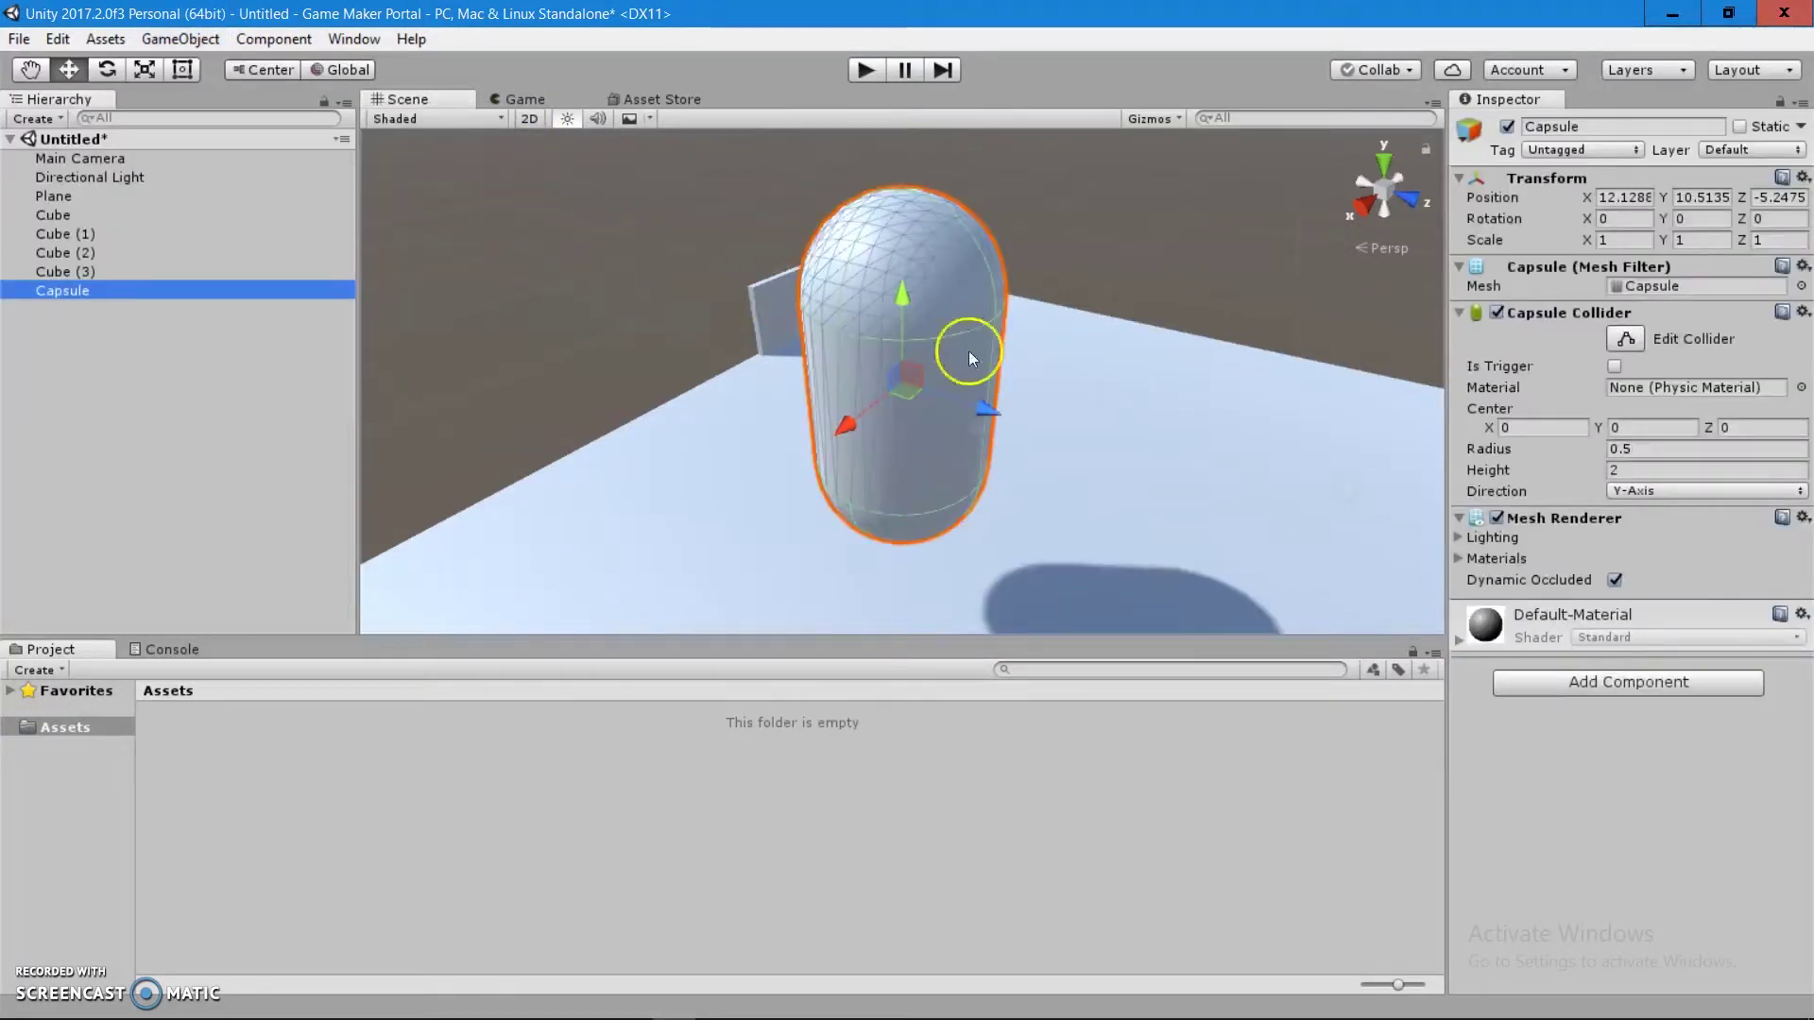
{"action": "left_click_drag", "start_coordinate": [1068, 398], "coordinate": [1039, 236], "text": "alt"}
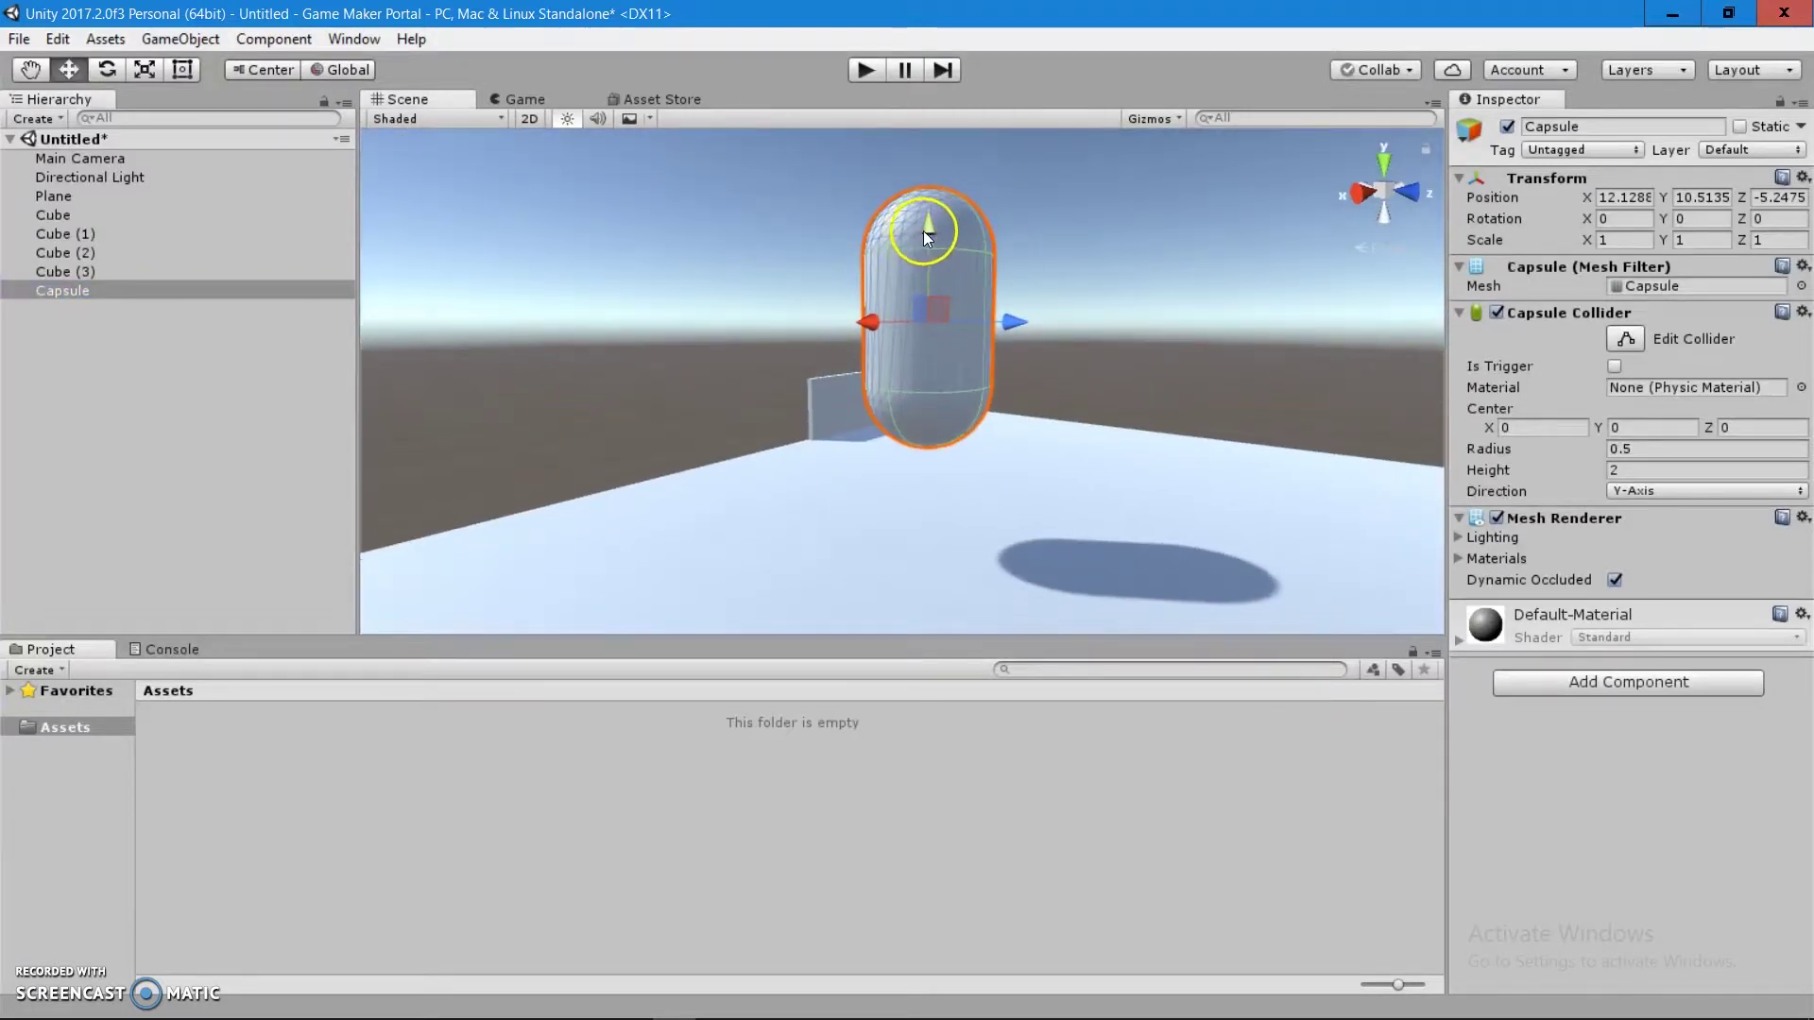
{"action": "left_click_drag", "start_coordinate": [925, 231], "coordinate": [932, 336]}
{"action": "left_click_drag", "start_coordinate": [1175, 454], "coordinate": [932, 424], "text": "alt"}
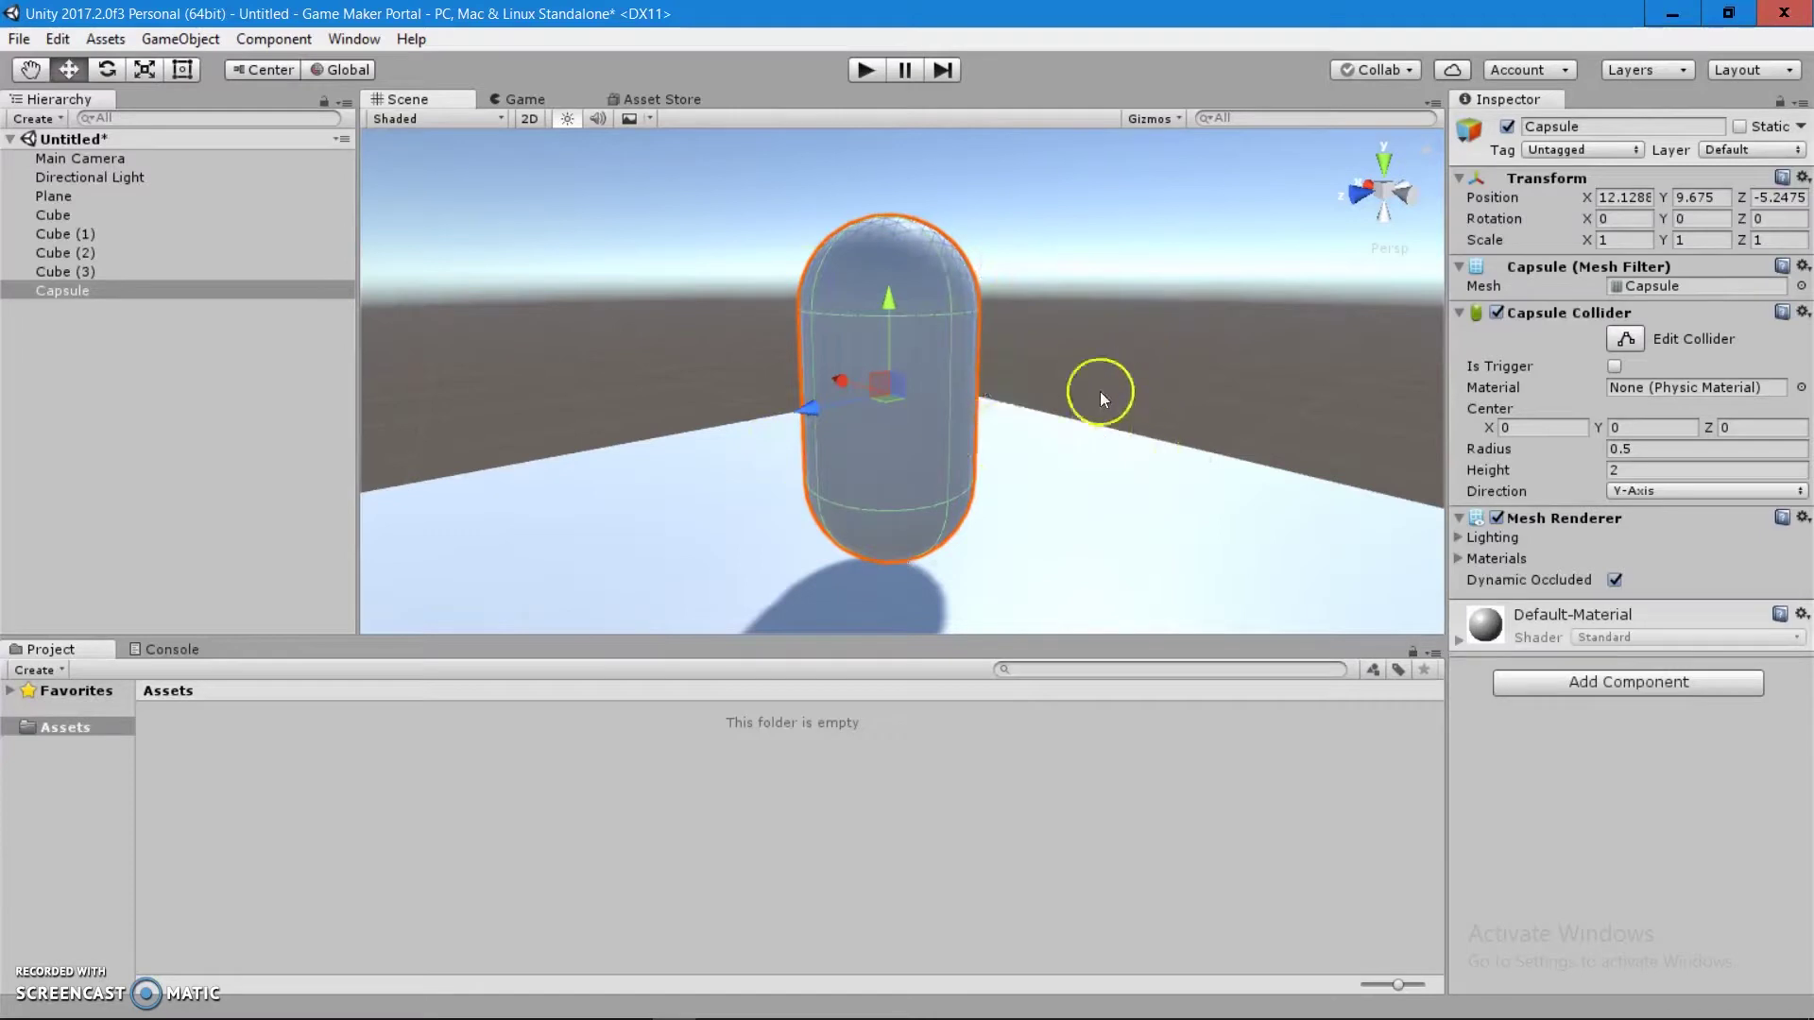
Step: Move the capsule near the wall at X 10.838, Y 9.675, Z -5.422
{"action": "left_click_drag", "start_coordinate": [1083, 391], "coordinate": [1512, 478], "text": "alt"}
{"action": "left_click_drag", "start_coordinate": [961, 387], "coordinate": [1163, 164], "text": "alt"}
{"action": "right_click_drag", "start_coordinate": [1163, 164], "coordinate": [833, 249]}
{"action": "left_click_drag", "start_coordinate": [834, 250], "coordinate": [859, 539], "text": "alt"}
{"action": "left_click_drag", "start_coordinate": [777, 454], "coordinate": [954, 399]}
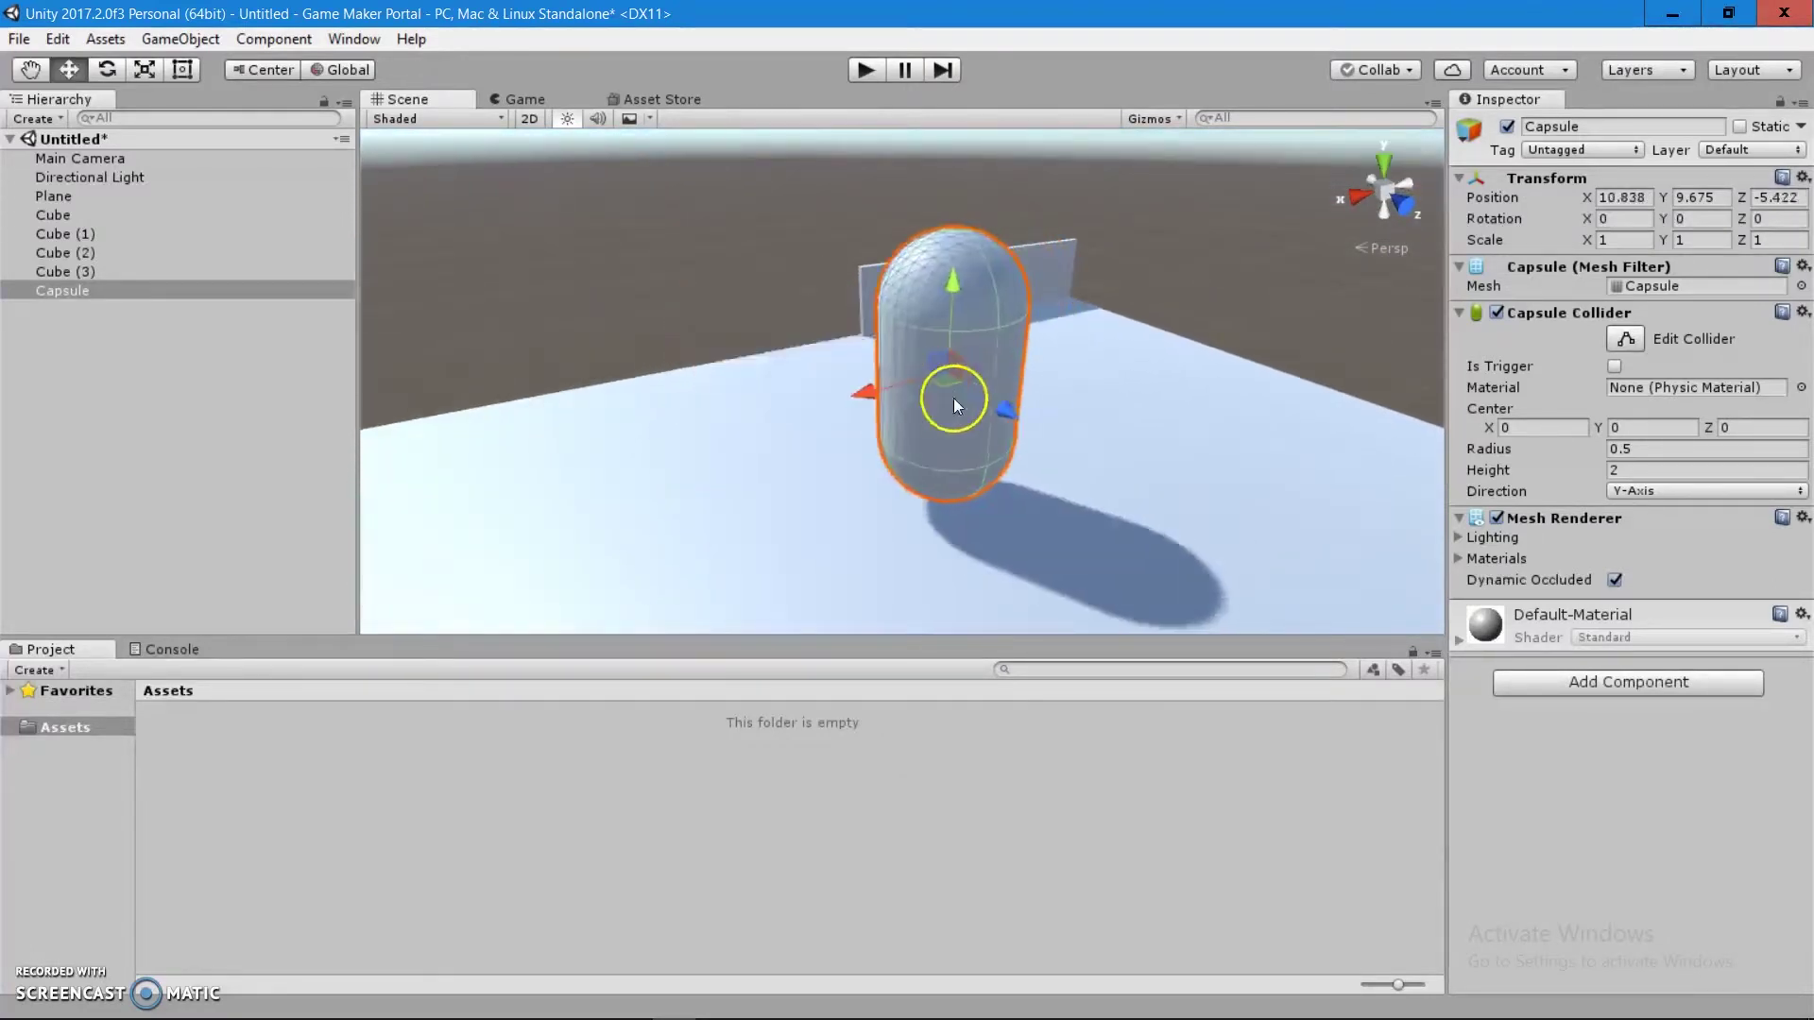
Step: Duplicate Cube (3) as Cube (4), place it before the capsule, and scale it flat
{"action": "left_click", "coordinate": [866, 302]}
{"action": "key", "text": "ctrl+d"}
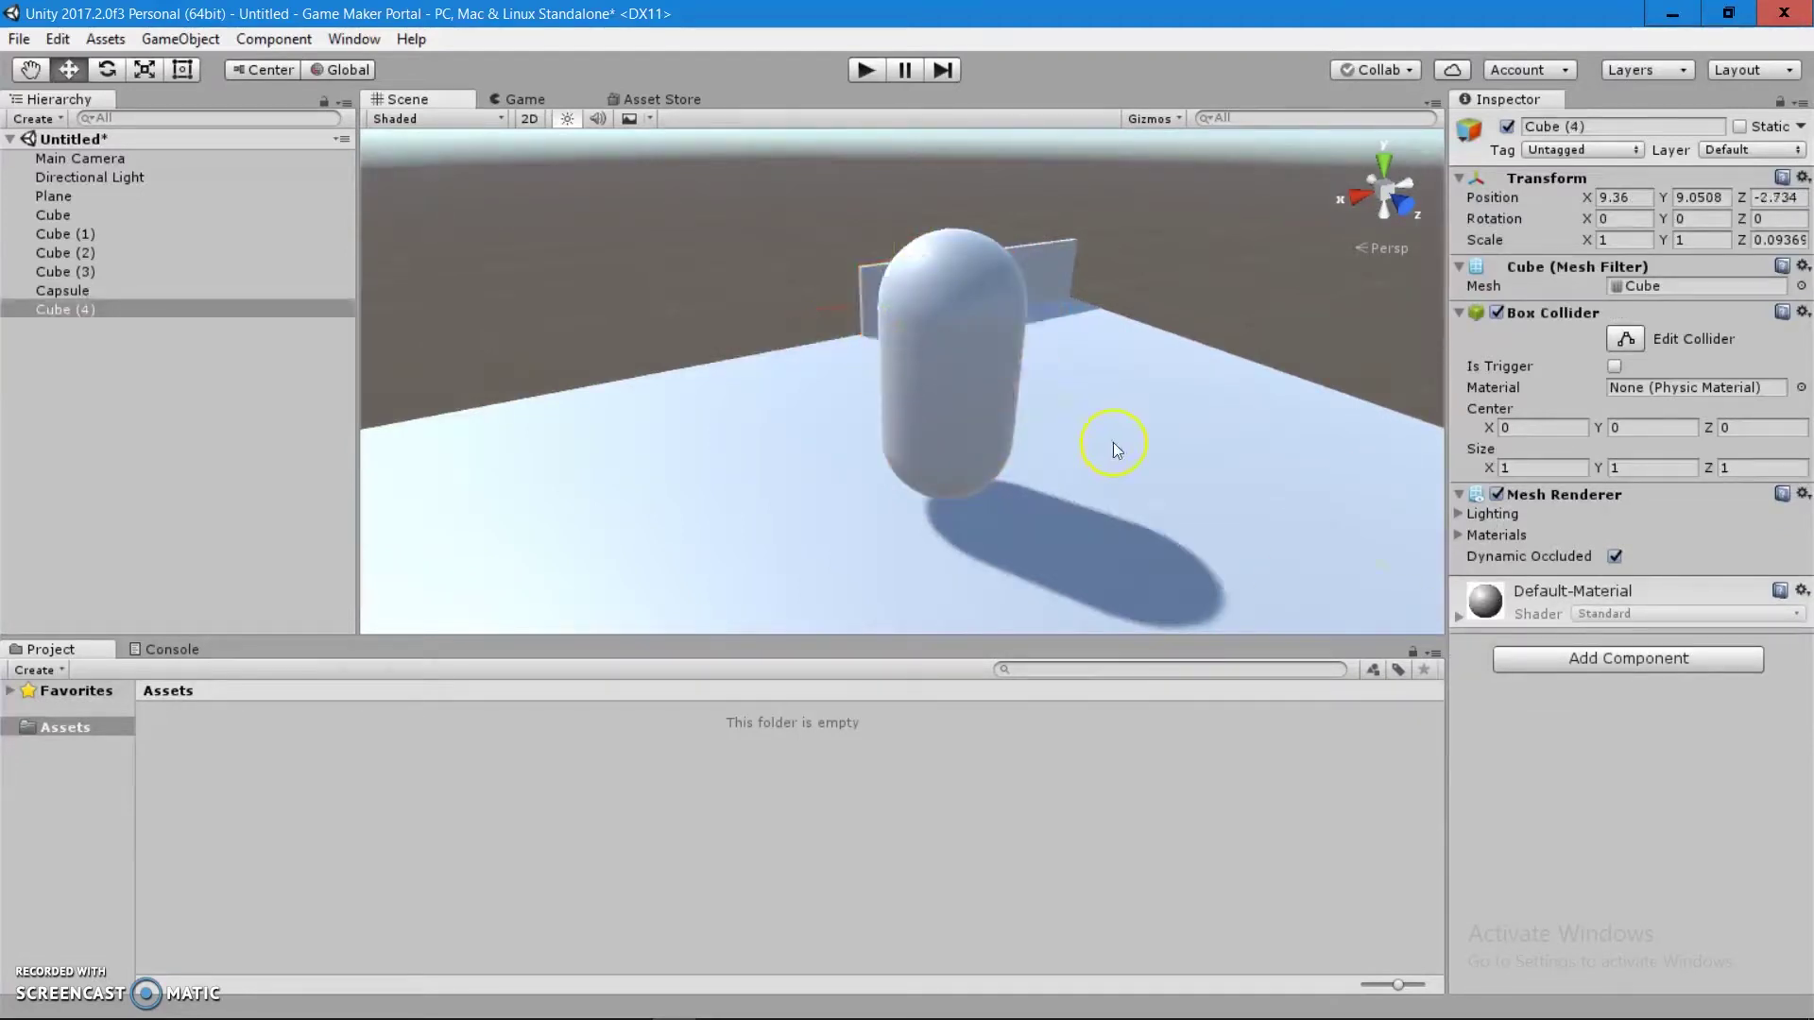
{"action": "left_click_drag", "start_coordinate": [1011, 404], "coordinate": [975, 490]}
{"action": "left_click_drag", "start_coordinate": [1090, 584], "coordinate": [1187, 616]}
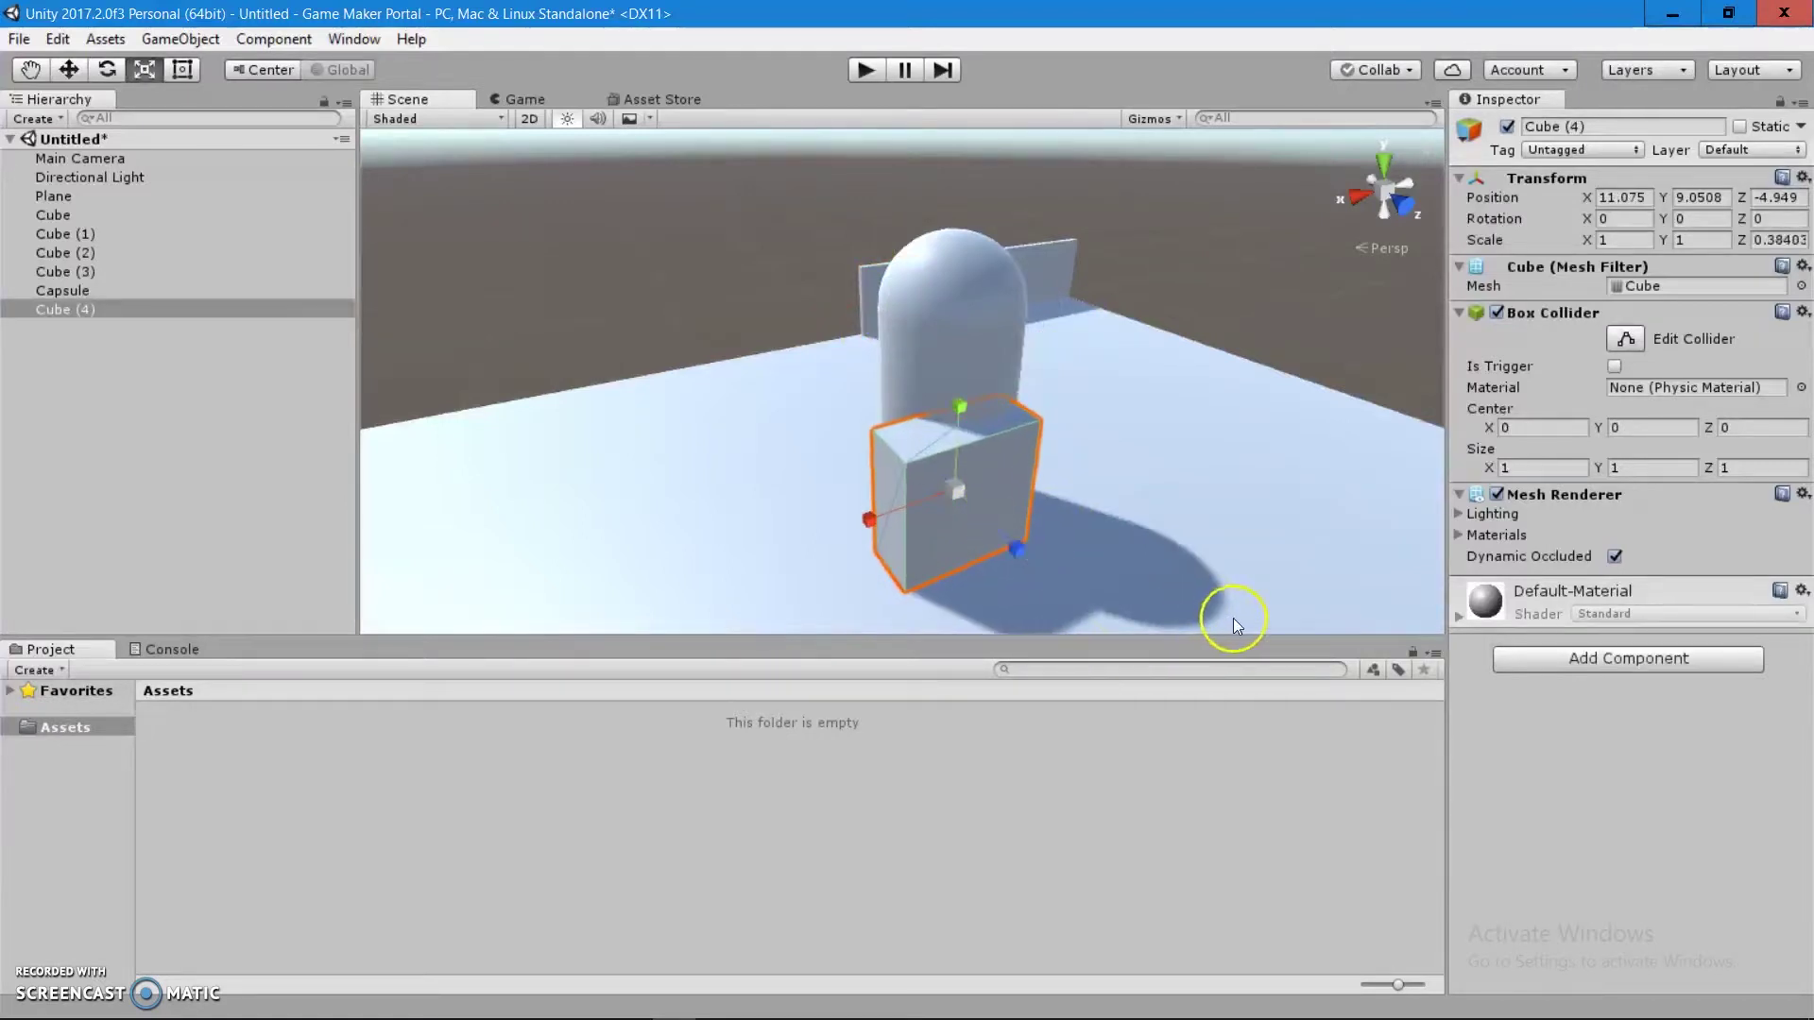
{"action": "left_click_drag", "start_coordinate": [957, 410], "coordinate": [962, 473]}
{"action": "left_click_drag", "start_coordinate": [1011, 546], "coordinate": [1000, 536]}
Step: Raise Cube (4) to the capsule's mid-height and push it into the capsule's front
{"action": "key", "text": "w"}
{"action": "left_click_drag", "start_coordinate": [966, 436], "coordinate": [1000, 455]}
{"action": "left_click", "coordinate": [1159, 322]}
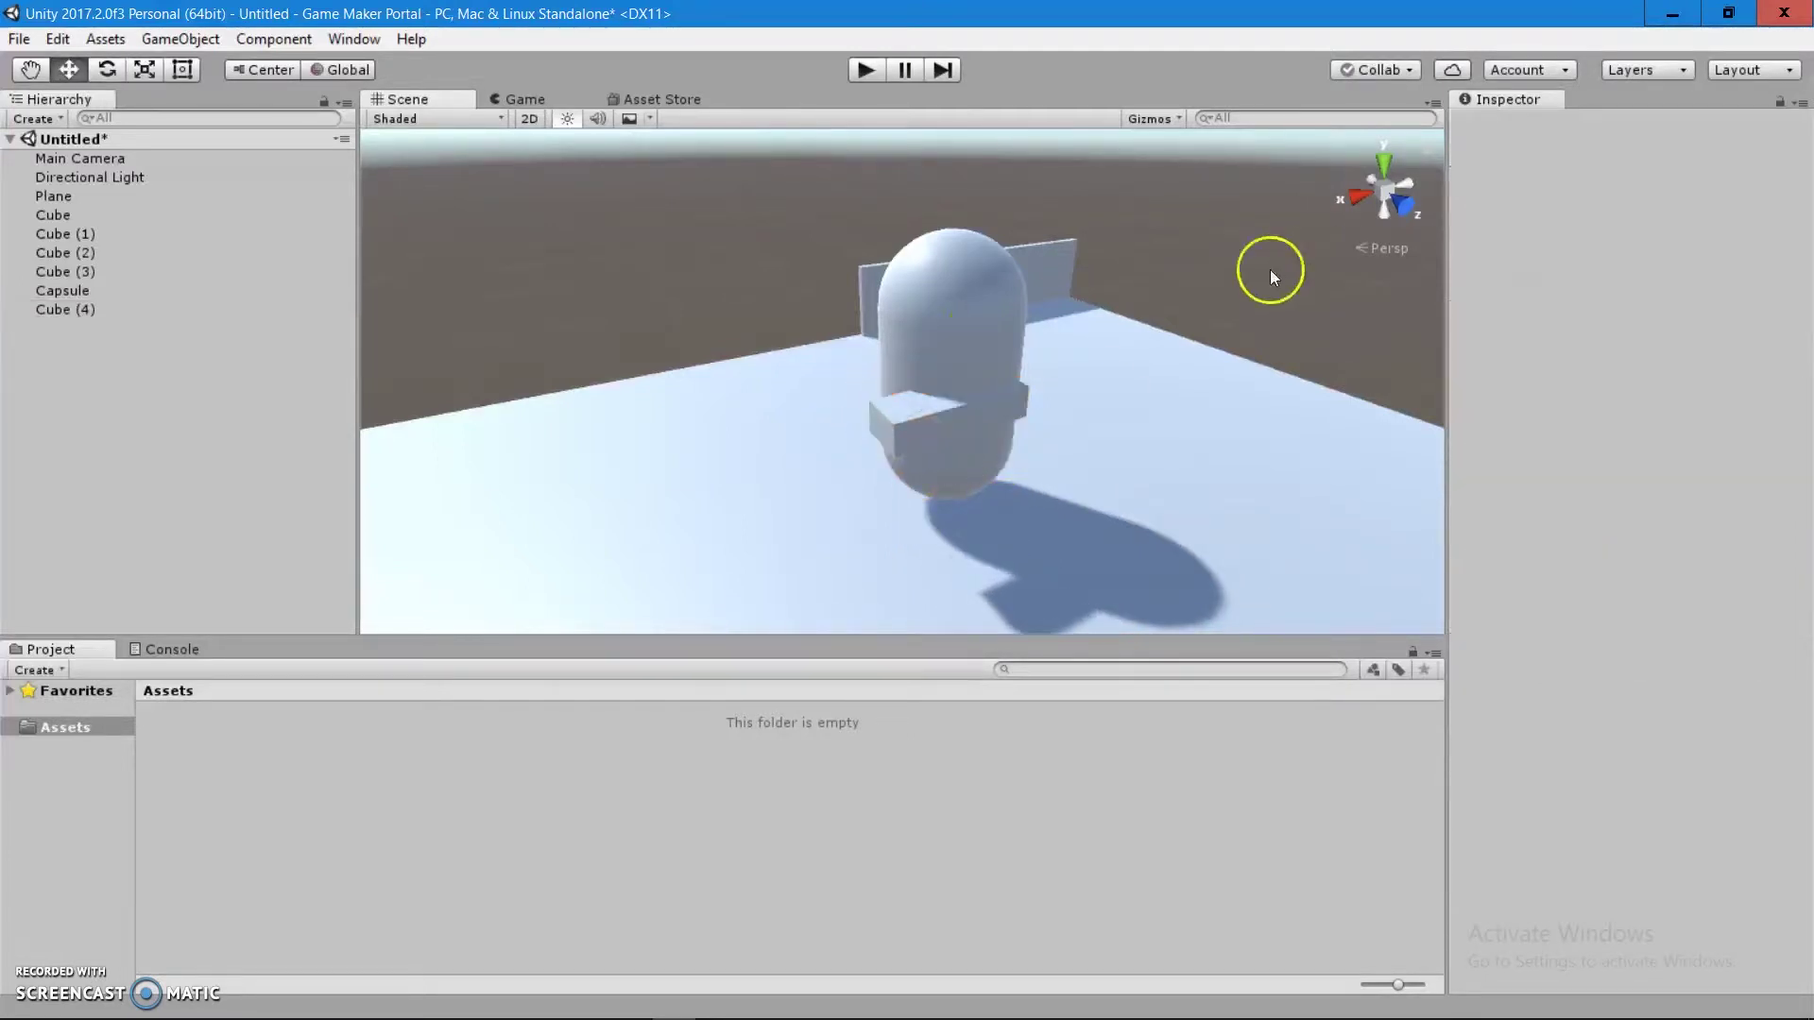
{"action": "right_click_drag", "start_coordinate": [966, 389], "coordinate": [1151, 381]}
{"action": "key", "text": "w"}
{"action": "left_click_drag", "start_coordinate": [1152, 382], "coordinate": [943, 397], "text": "alt"}
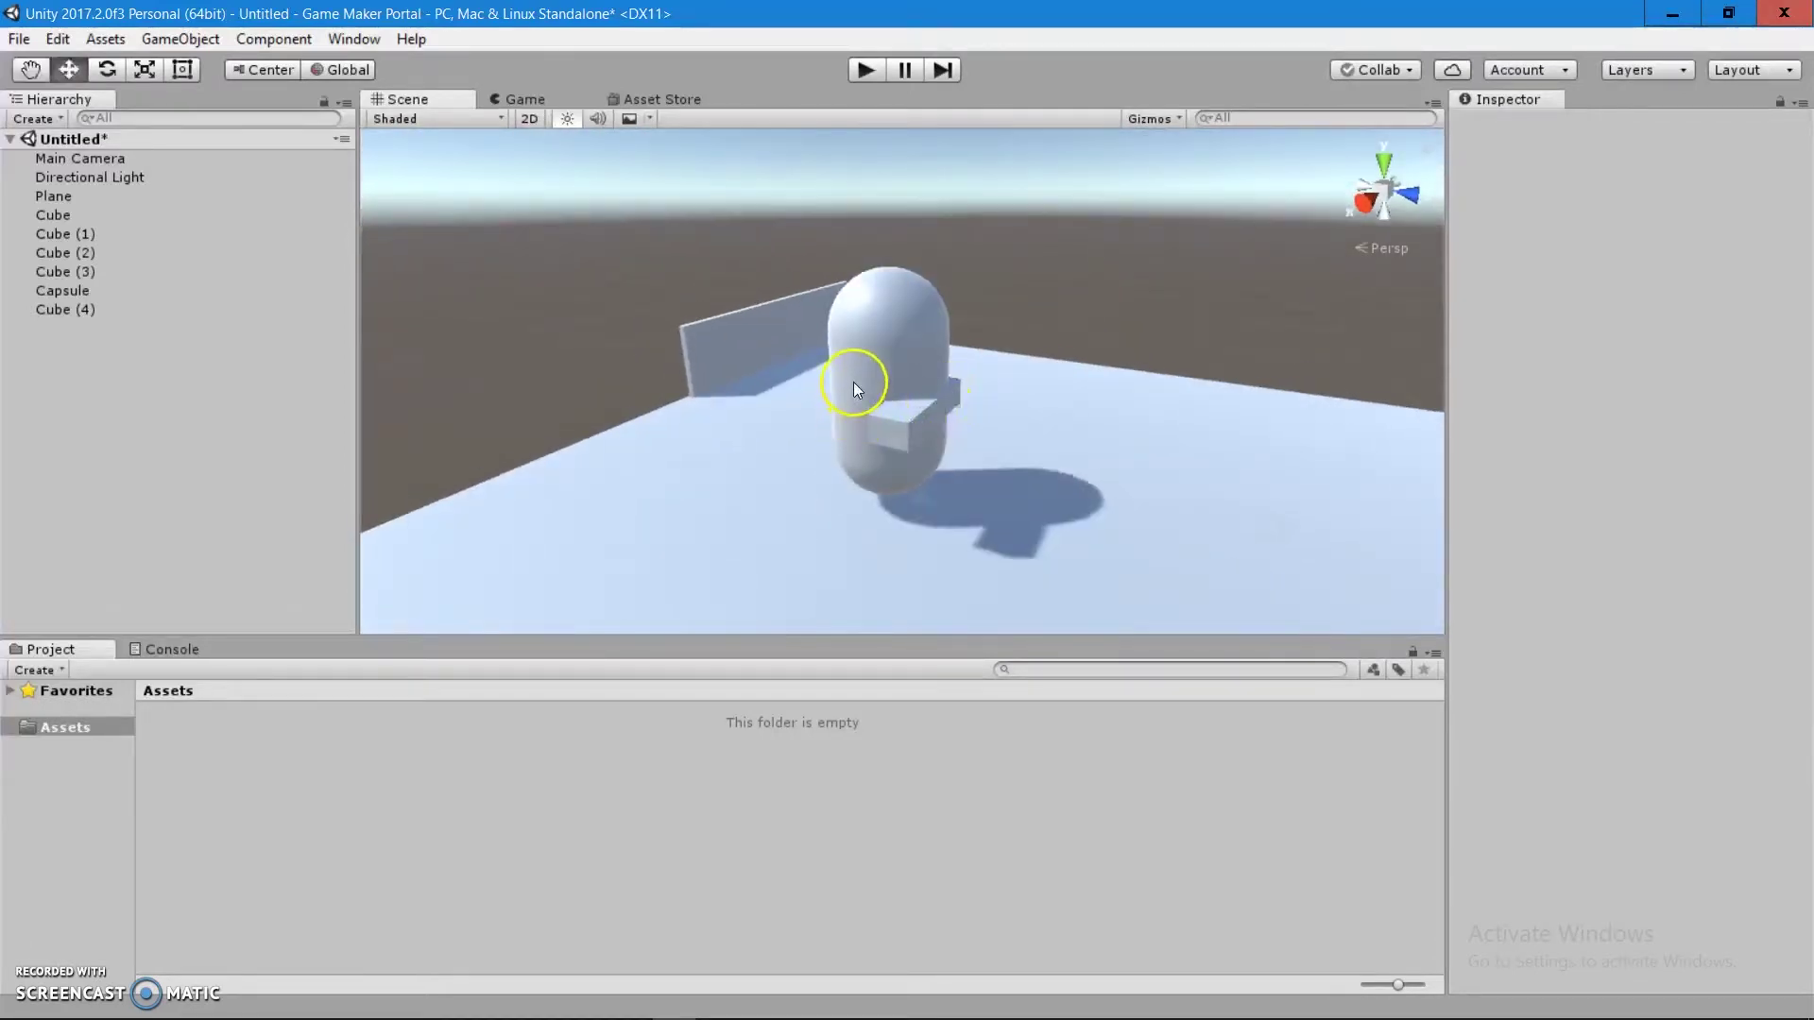
Step: Create a Quad and slide it out of the capsule along Z
{"action": "left_click", "coordinate": [182, 39]}
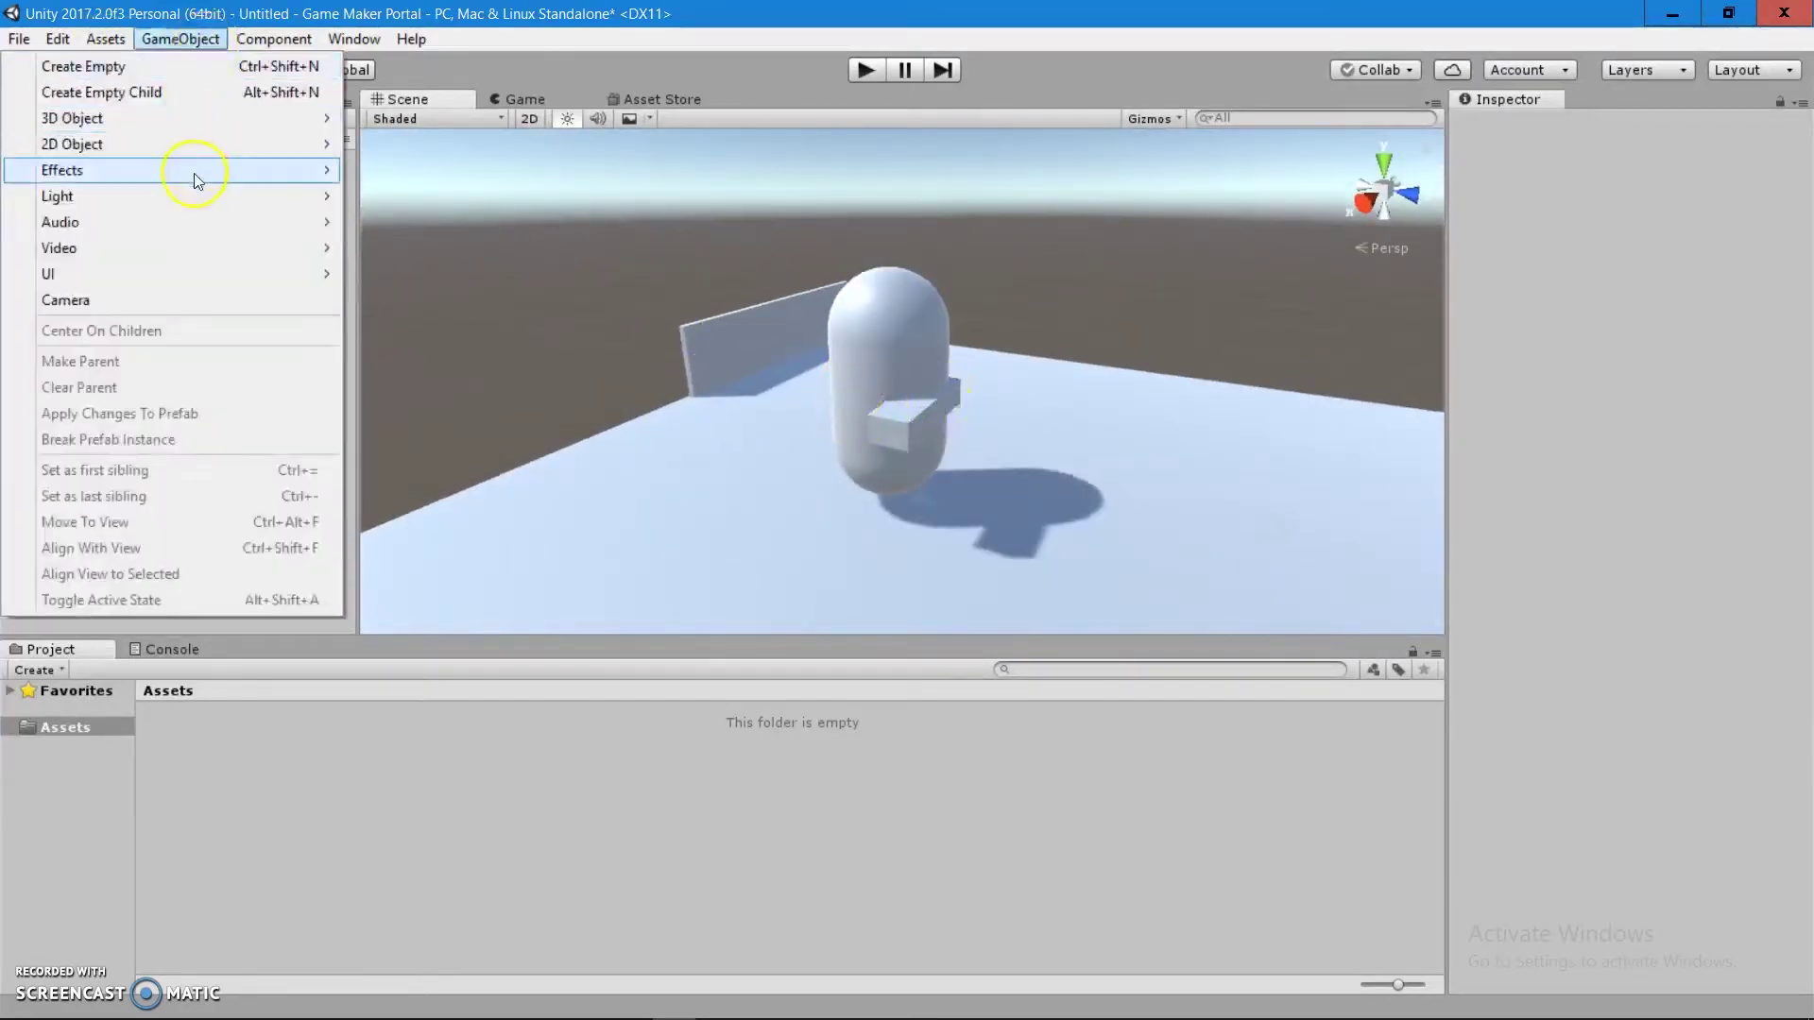
{"action": "mouse_move", "coordinate": [215, 125]}
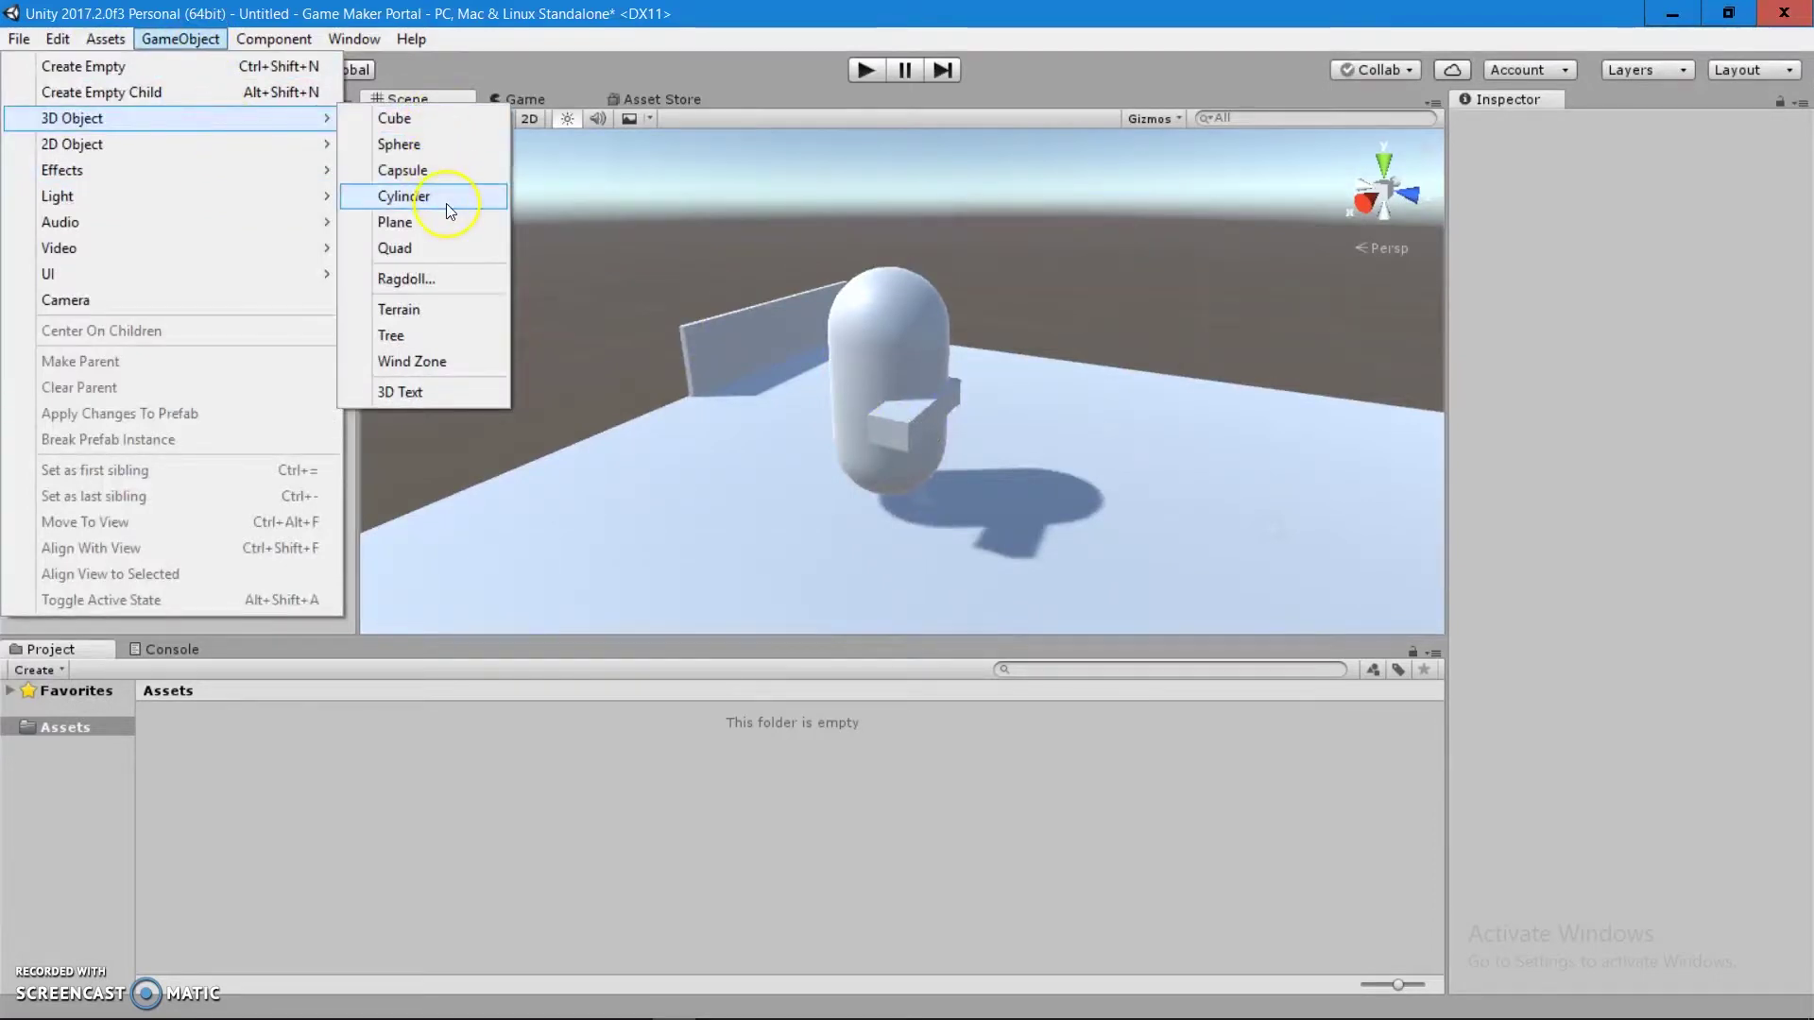
{"action": "left_click", "coordinate": [455, 248]}
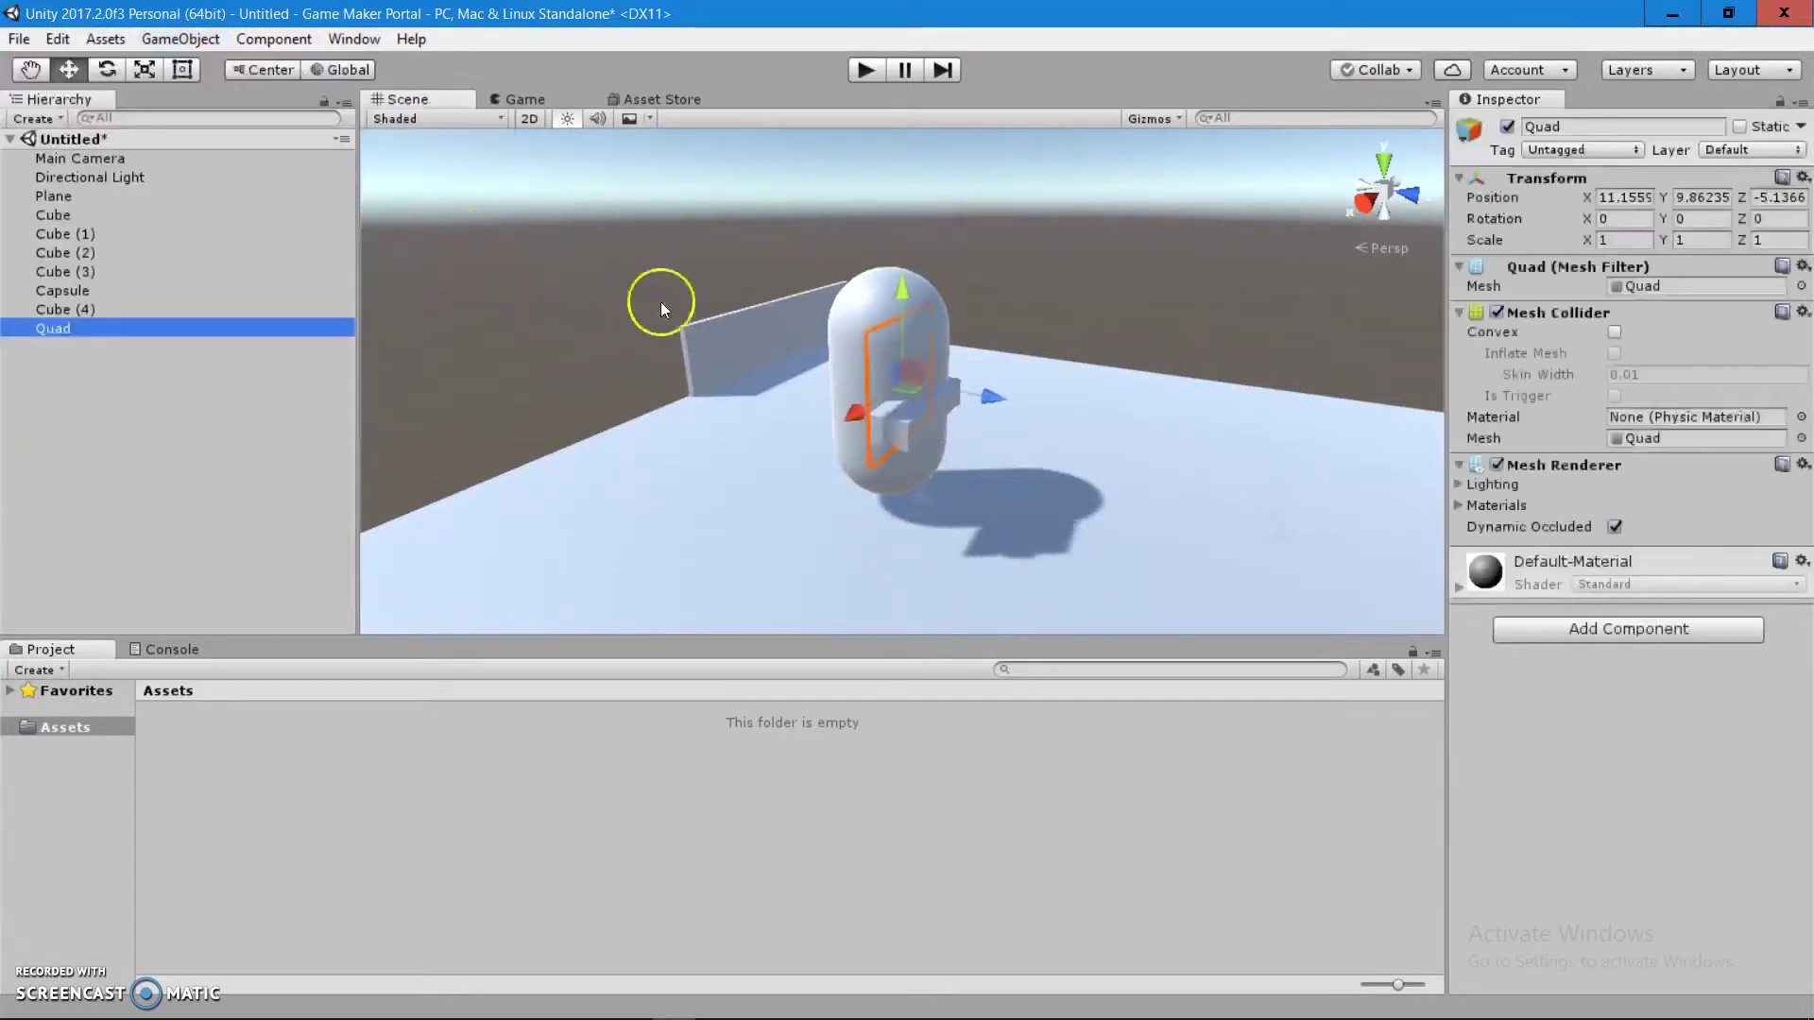
{"action": "left_click_drag", "start_coordinate": [986, 402], "coordinate": [1181, 404]}
Step: Rotate the quad about -92.295 degrees on Y so it stands upright beside the capsule
{"action": "left_click_drag", "start_coordinate": [883, 393], "coordinate": [1200, 486], "text": "alt"}
{"action": "scroll", "coordinate": [1264, 488], "scroll_direction": "down", "scroll_amount": 3}
{"action": "left_click", "coordinate": [1227, 489]}
{"action": "scroll", "coordinate": [1110, 537], "scroll_direction": "down", "scroll_amount": 7}
{"action": "left_click", "coordinate": [1162, 337]}
{"action": "left_click", "coordinate": [1145, 352]}
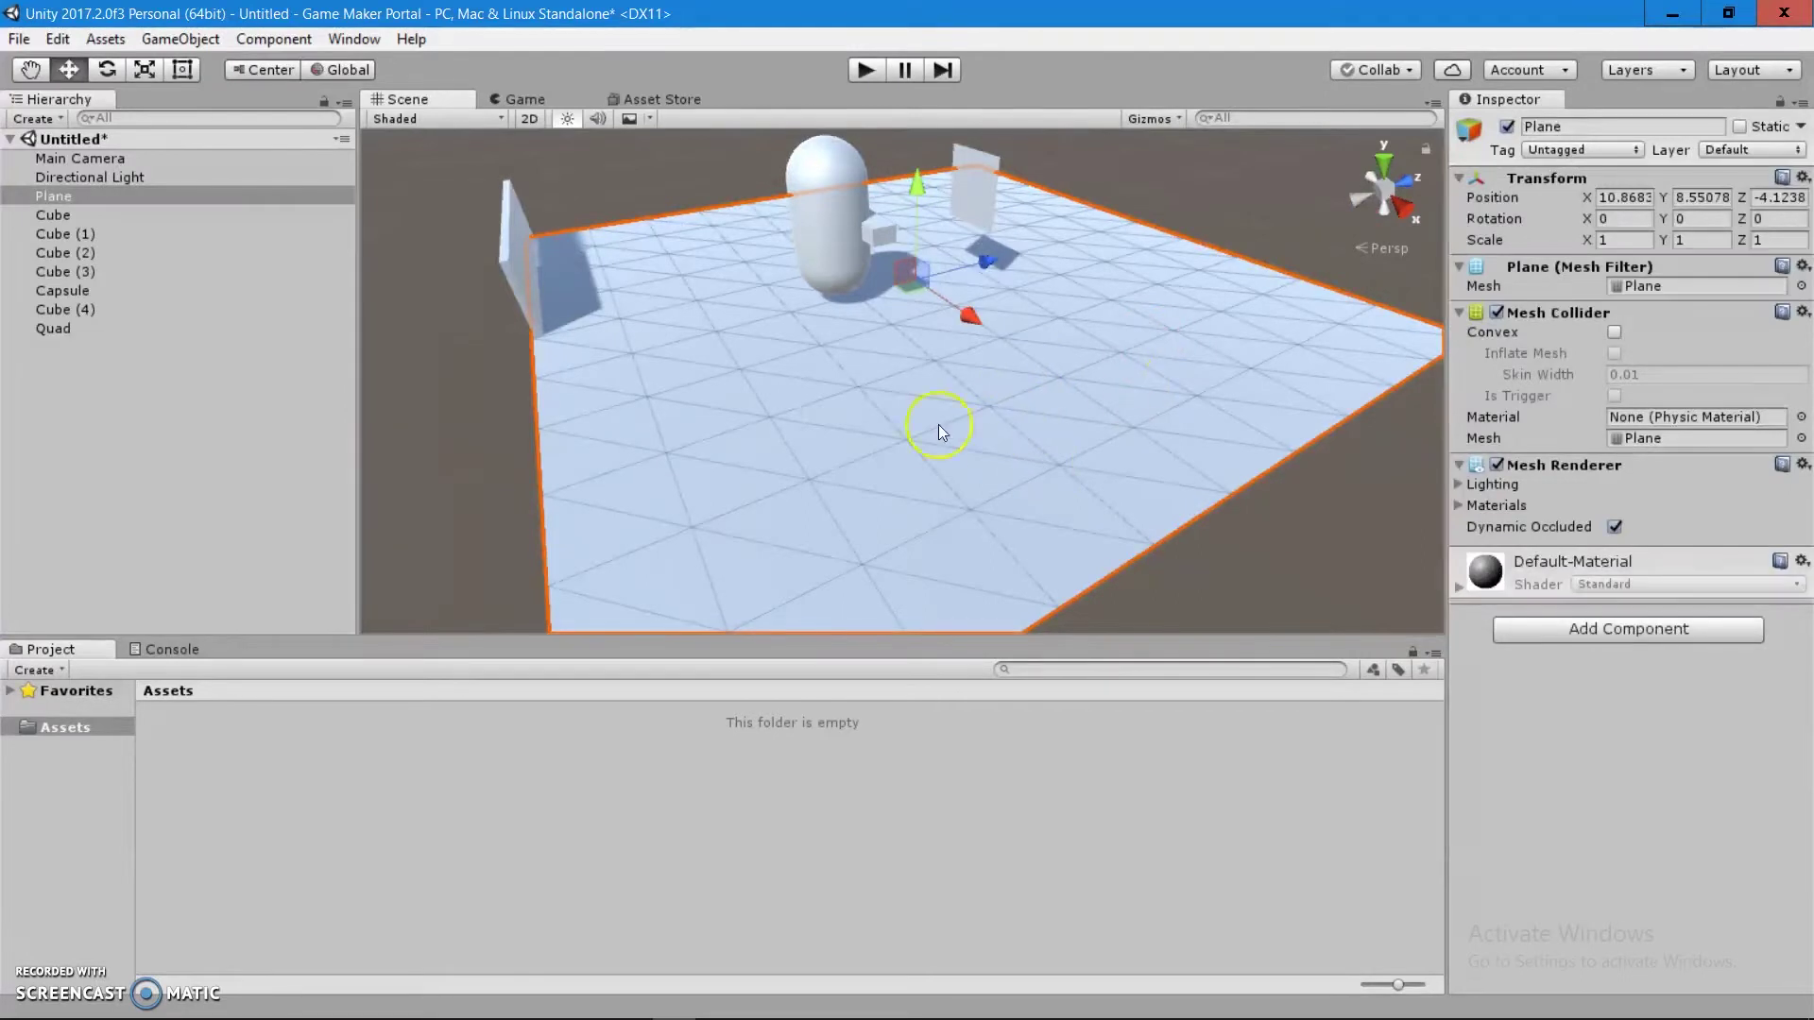
{"action": "left_click_drag", "start_coordinate": [907, 405], "coordinate": [831, 331], "text": "alt"}
{"action": "left_click", "coordinate": [1043, 262]}
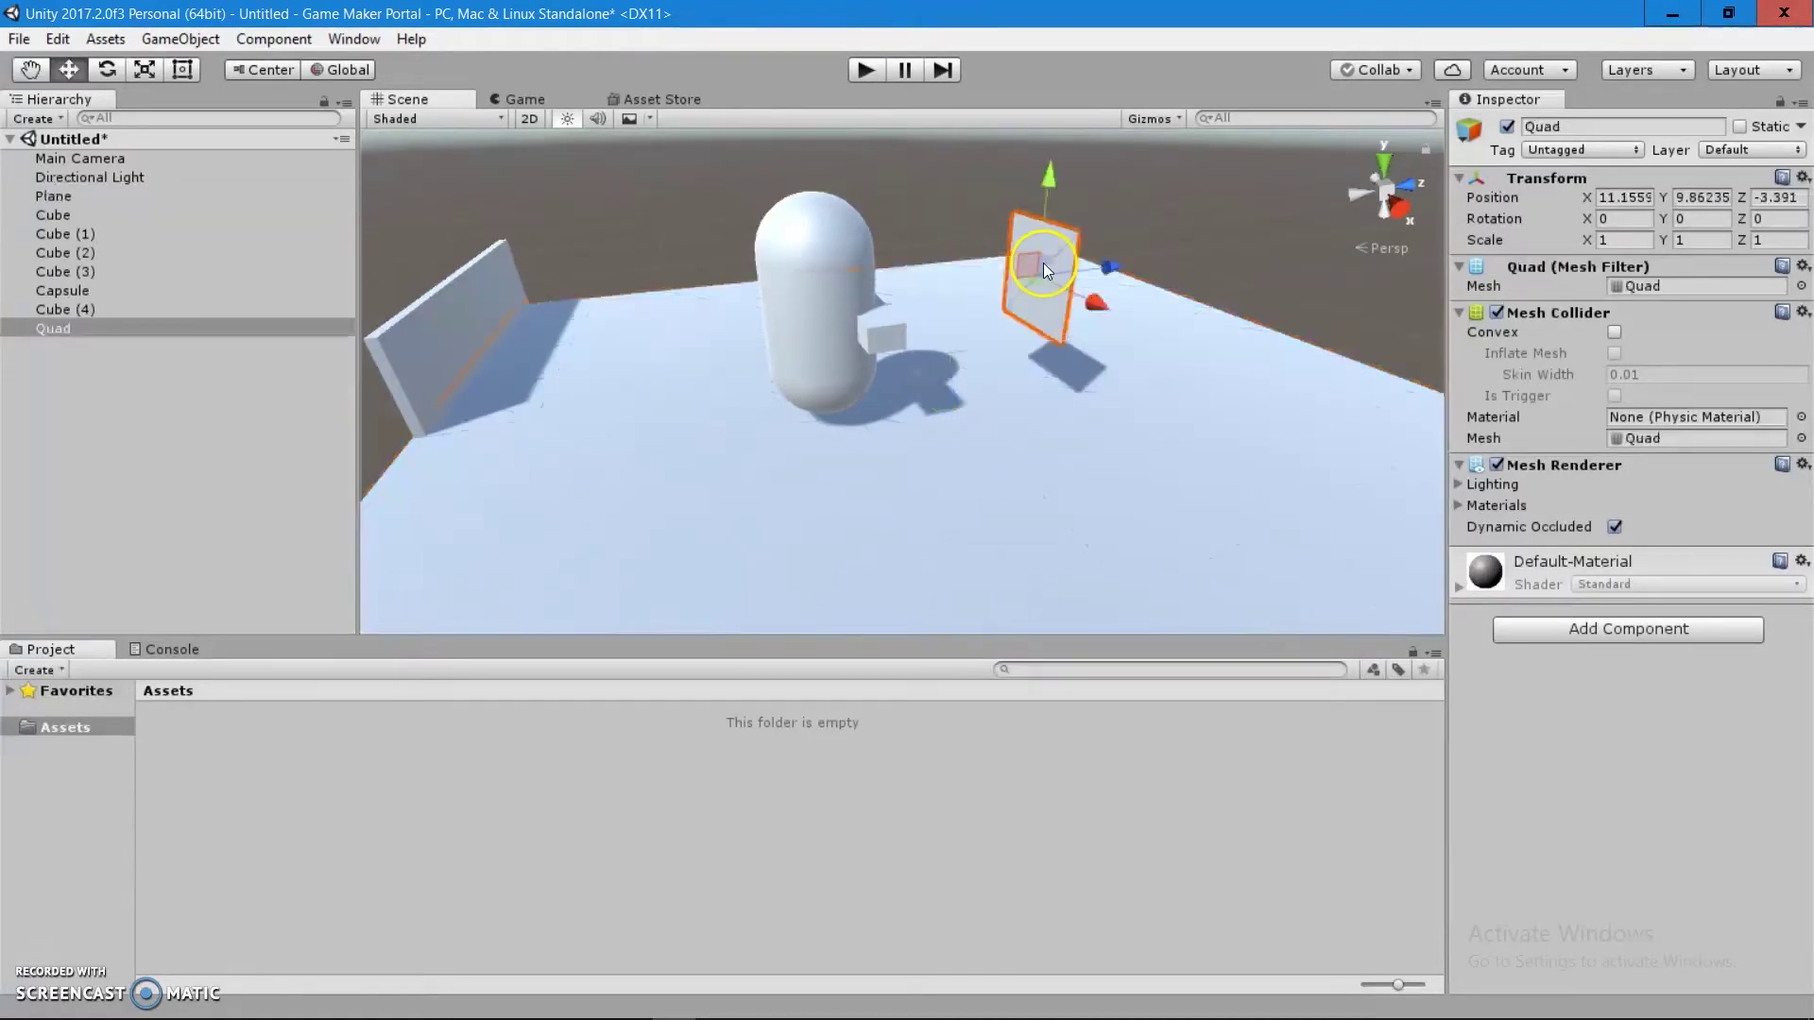
{"action": "key", "text": "e"}
{"action": "mouse_move", "coordinate": [1063, 295]}
{"action": "left_mouse_down"}
{"action": "mouse_move", "coordinate": [1253, 306]}
{"action": "mouse_move", "coordinate": [1391, 276]}
{"action": "mouse_move", "coordinate": [1024, 361]}
{"action": "mouse_move", "coordinate": [1036, 305]}
{"action": "left_mouse_up"}
{"action": "right_click_drag", "start_coordinate": [1036, 305], "coordinate": [898, 200]}
{"action": "scroll", "coordinate": [899, 200], "scroll_direction": "up", "scroll_amount": 2}
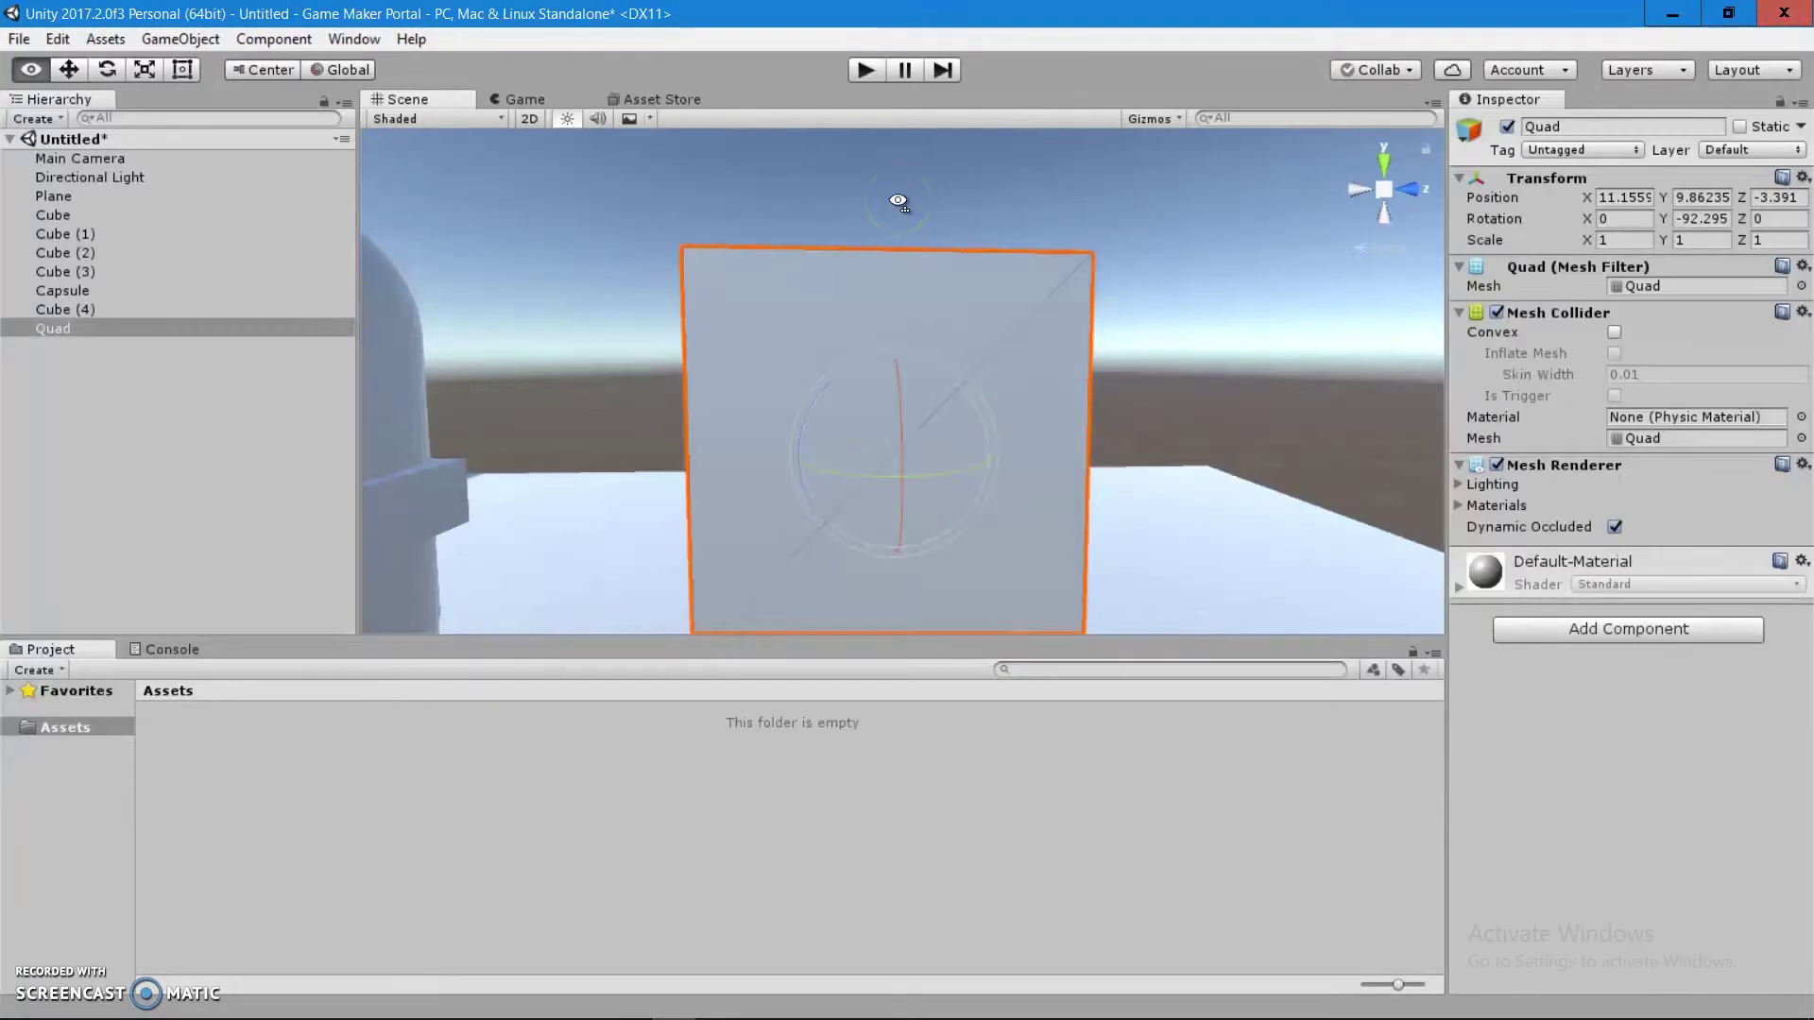
{"action": "scroll", "coordinate": [899, 201], "scroll_direction": "down", "scroll_amount": 2}
Step: Scale the quad's height down to 0.50667 so it forms a low panel
{"action": "left_click", "coordinate": [1048, 354]}
{"action": "scroll", "coordinate": [981, 368], "scroll_direction": "up", "scroll_amount": 5}
{"action": "right_click_drag", "start_coordinate": [1048, 354], "coordinate": [1014, 380]}
{"action": "left_click", "coordinate": [981, 369]}
{"action": "left_click_drag", "start_coordinate": [1014, 380], "coordinate": [1056, 408], "text": "alt"}
{"action": "left_click", "coordinate": [1181, 376]}
{"action": "left_click", "coordinate": [1030, 379]}
{"action": "key", "text": "w"}
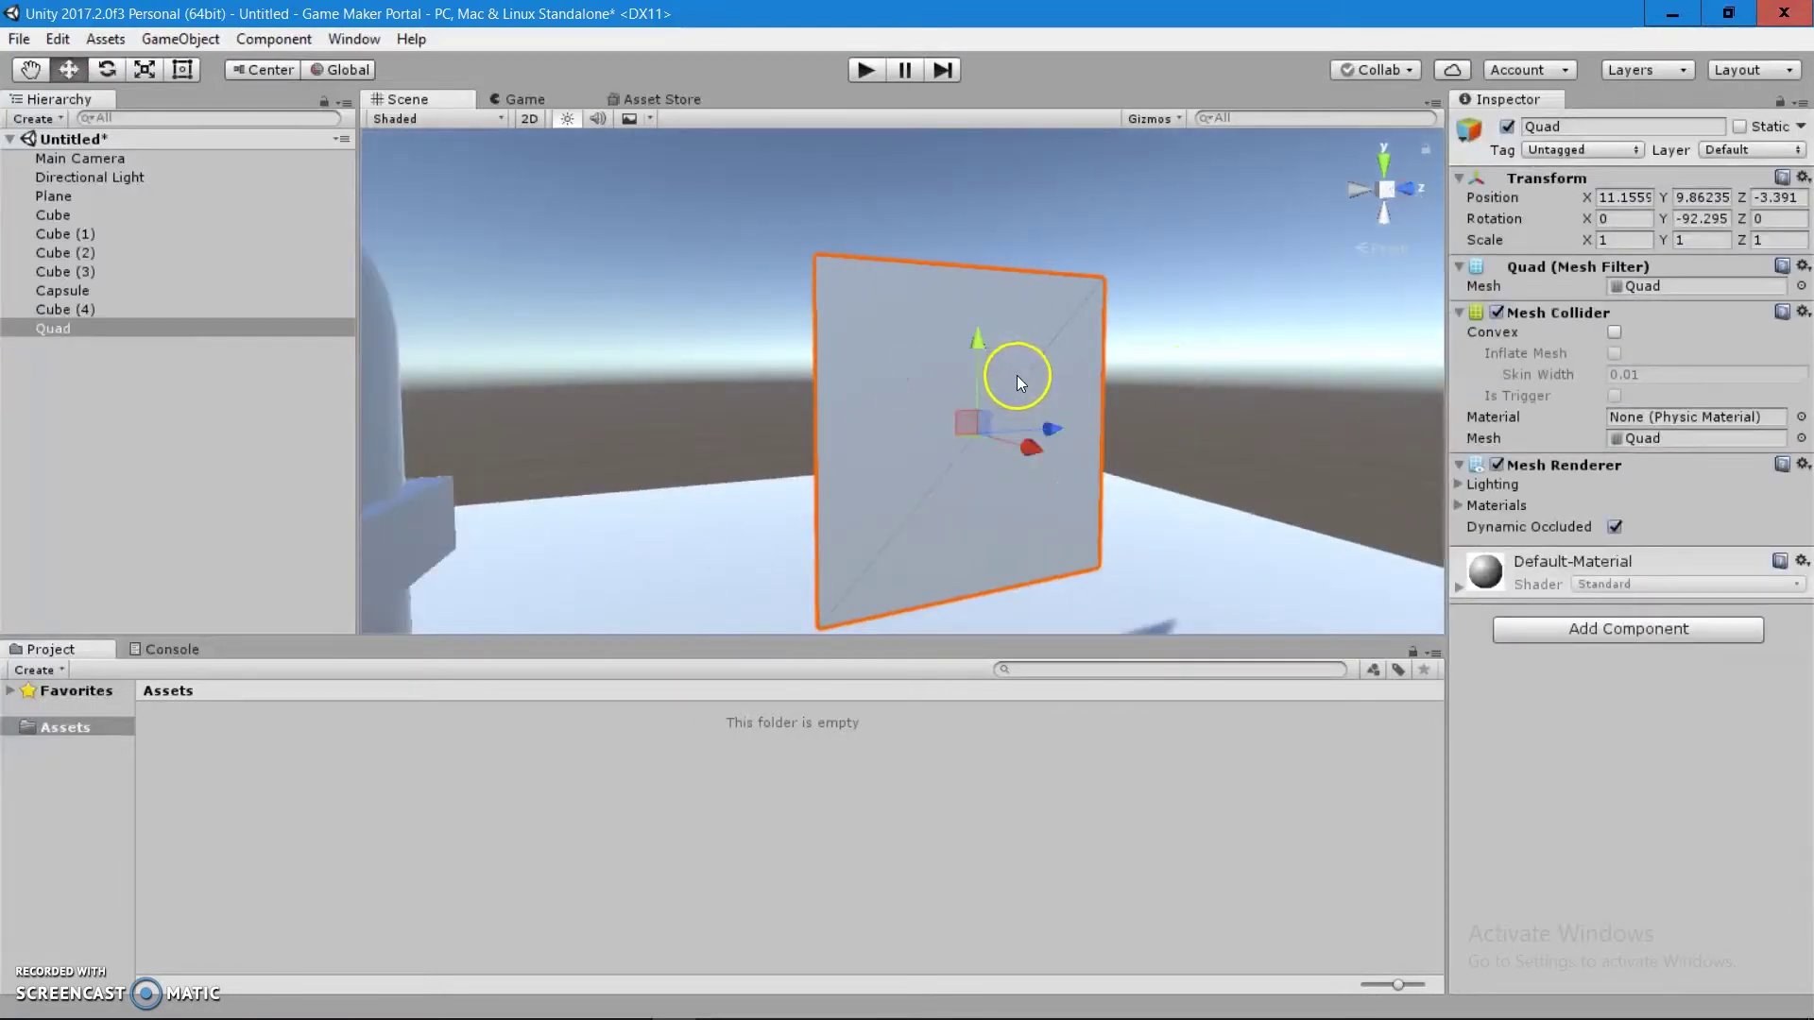
{"action": "key", "text": "r"}
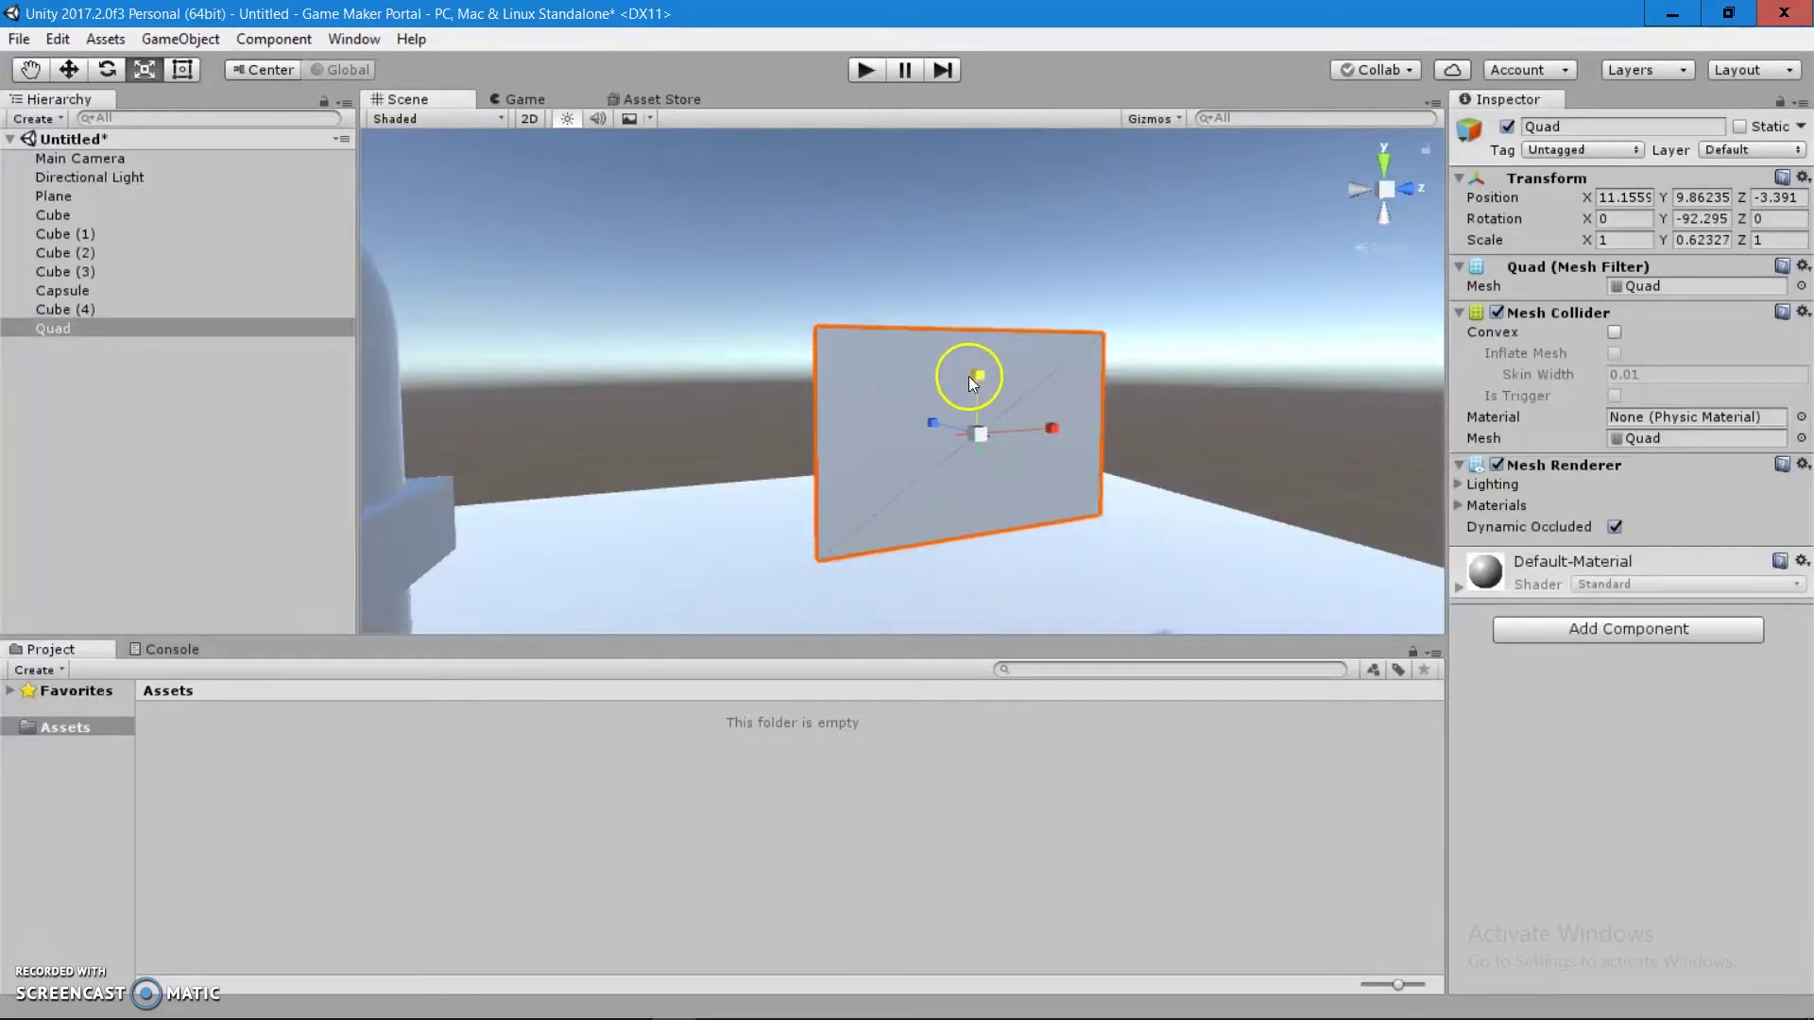
{"action": "left_click_drag", "start_coordinate": [986, 340], "coordinate": [968, 387]}
{"action": "left_click", "coordinate": [1183, 334]}
{"action": "right_click_drag", "start_coordinate": [1087, 378], "coordinate": [958, 395]}
{"action": "key", "text": "w"}
{"action": "key", "text": "s"}
{"action": "left_click_drag", "start_coordinate": [957, 396], "coordinate": [956, 397], "text": "alt"}
{"action": "left_click", "coordinate": [958, 398]}
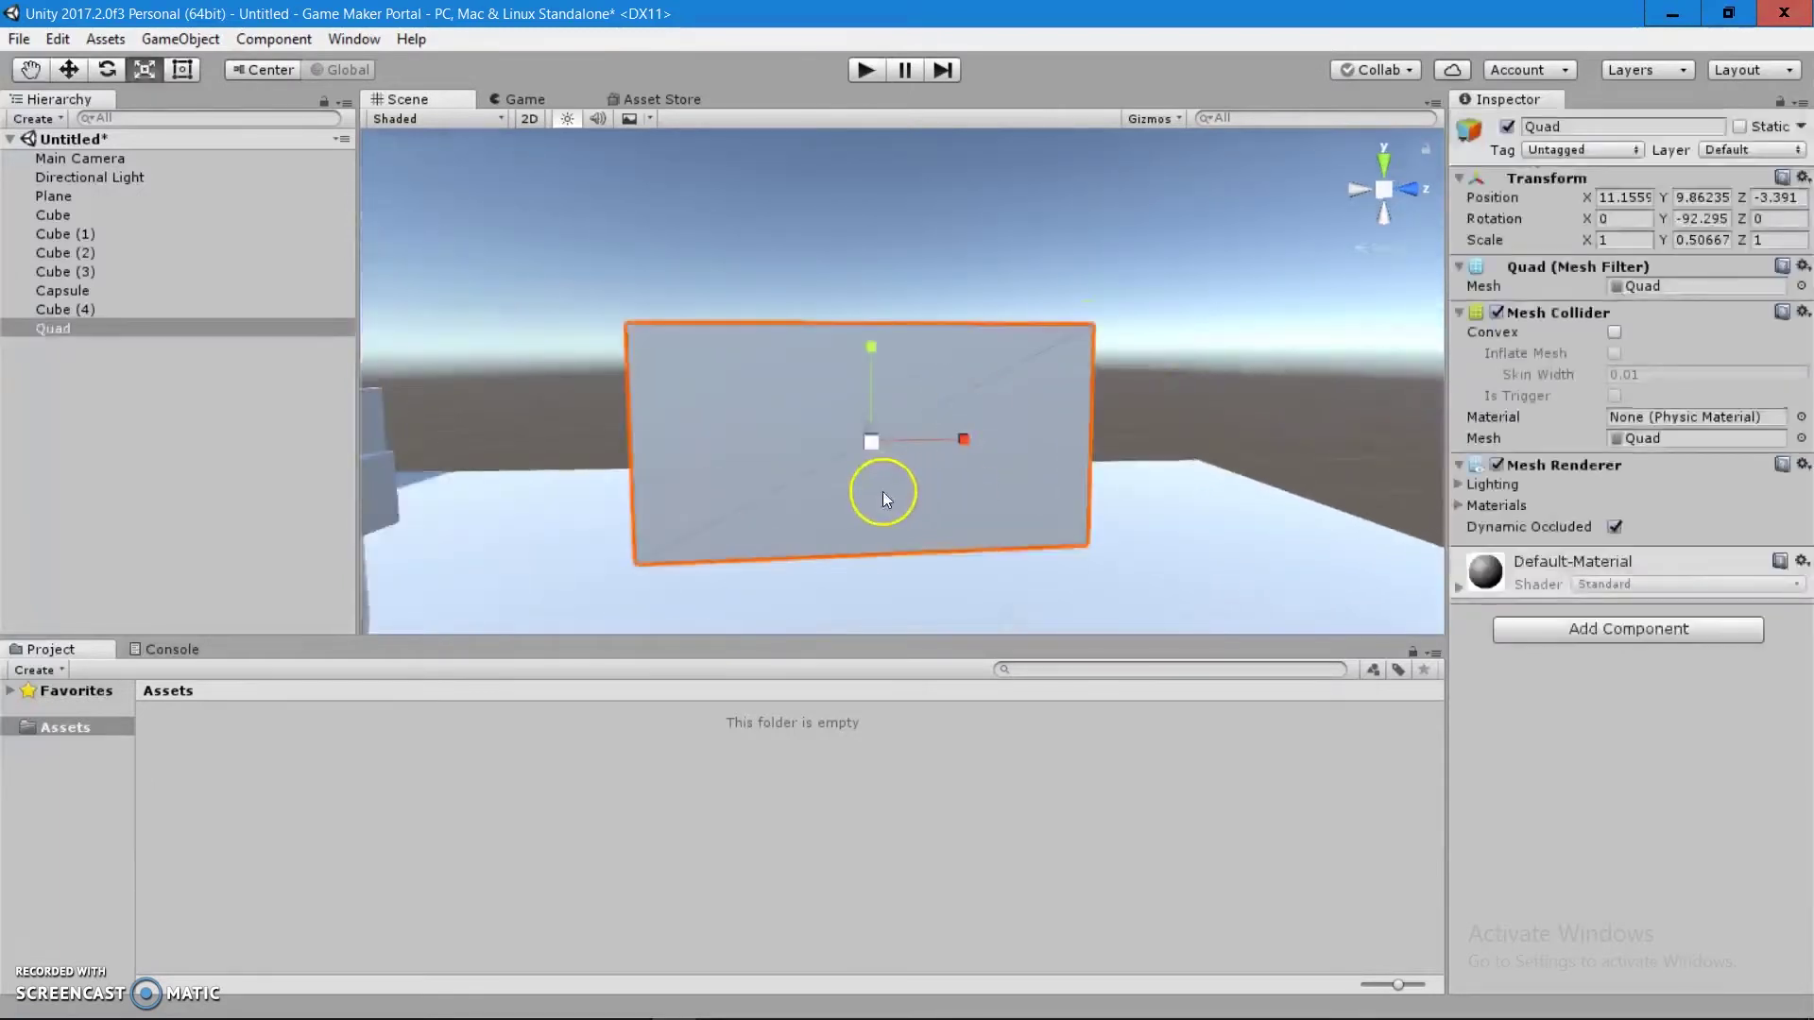
{"action": "left_click", "coordinate": [949, 328]}
{"action": "left_click_drag", "start_coordinate": [949, 327], "coordinate": [980, 364], "text": "alt"}
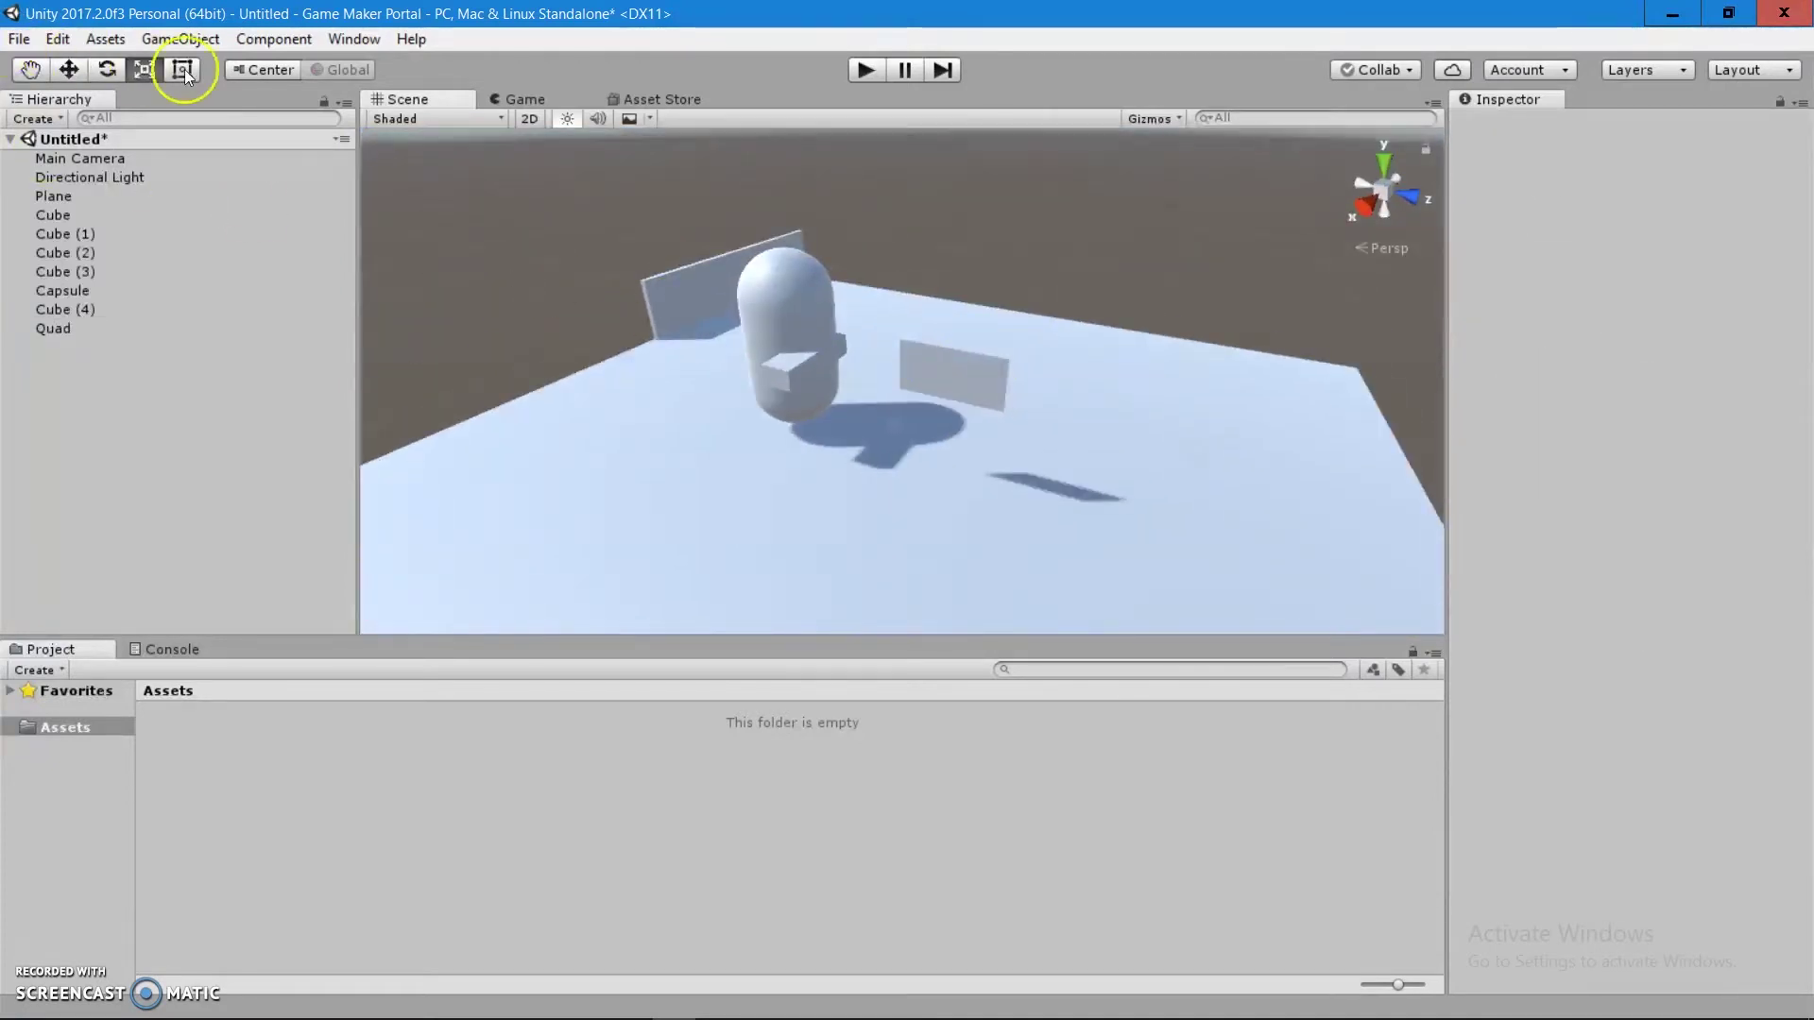
Step: Add a 3D Text object reading Hello World and frame it in view
{"action": "left_click", "coordinate": [185, 39]}
{"action": "mouse_move", "coordinate": [214, 115]}
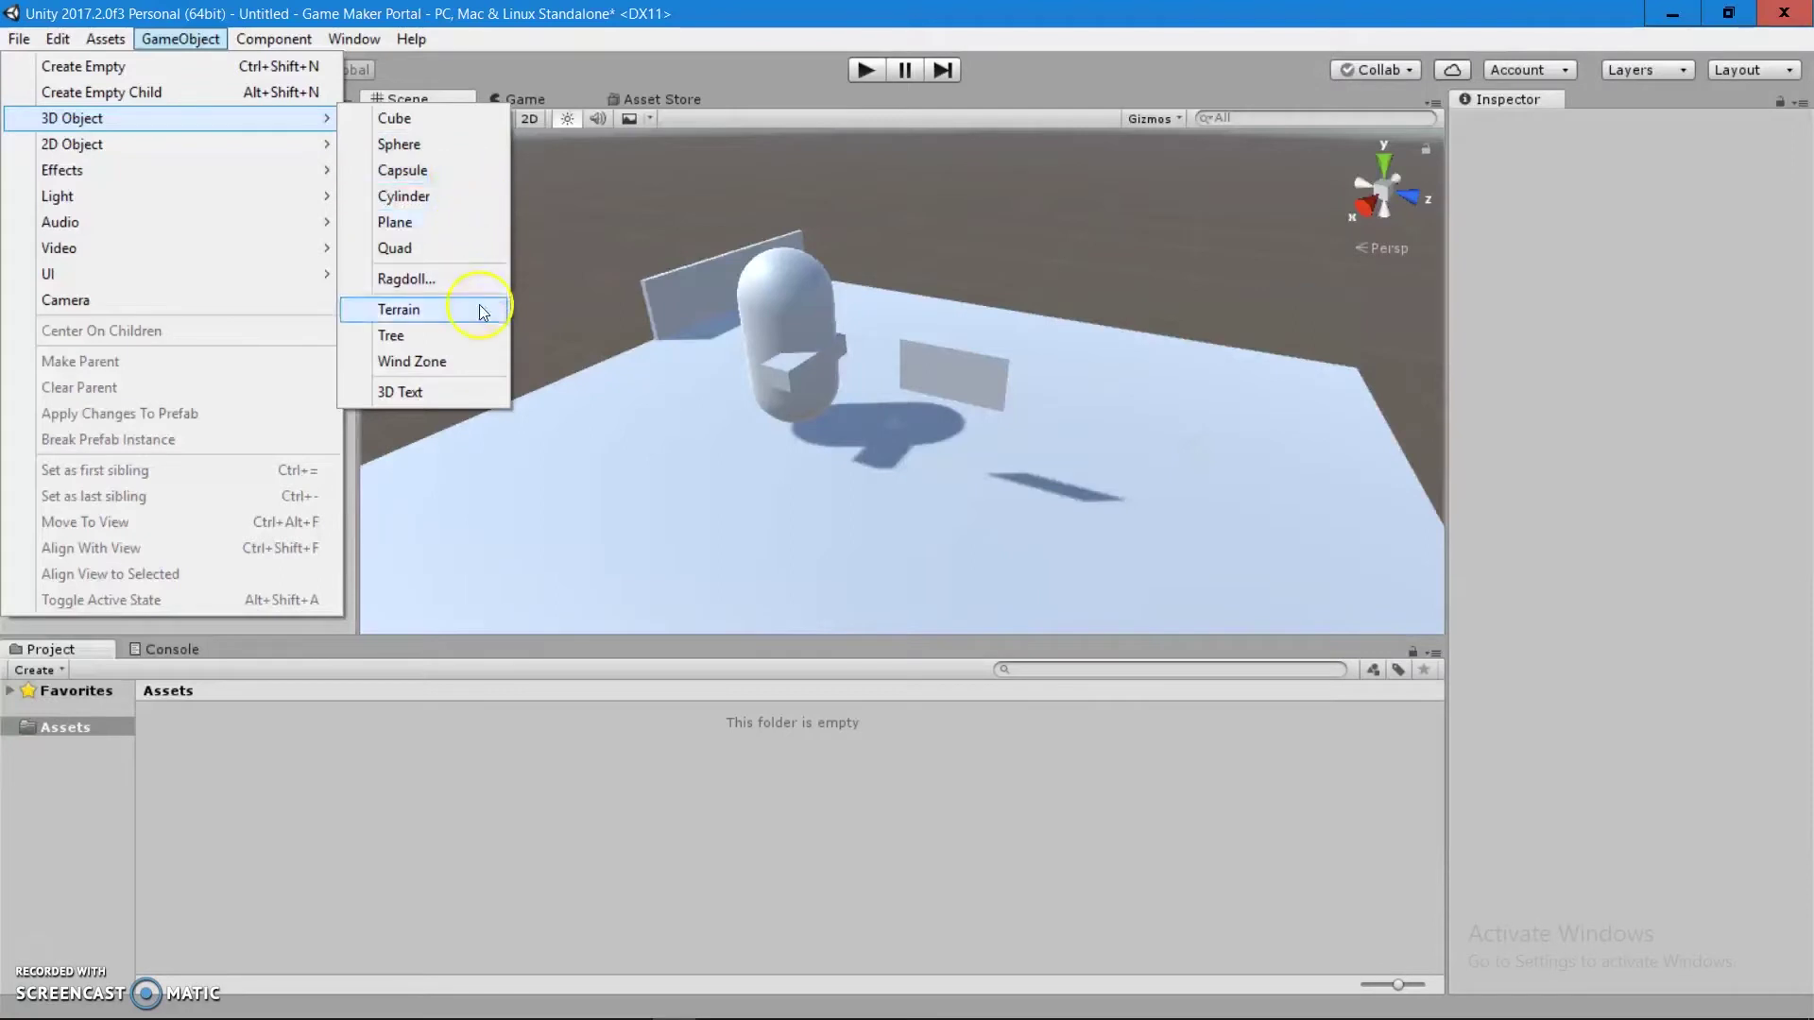
{"action": "left_click", "coordinate": [466, 393]}
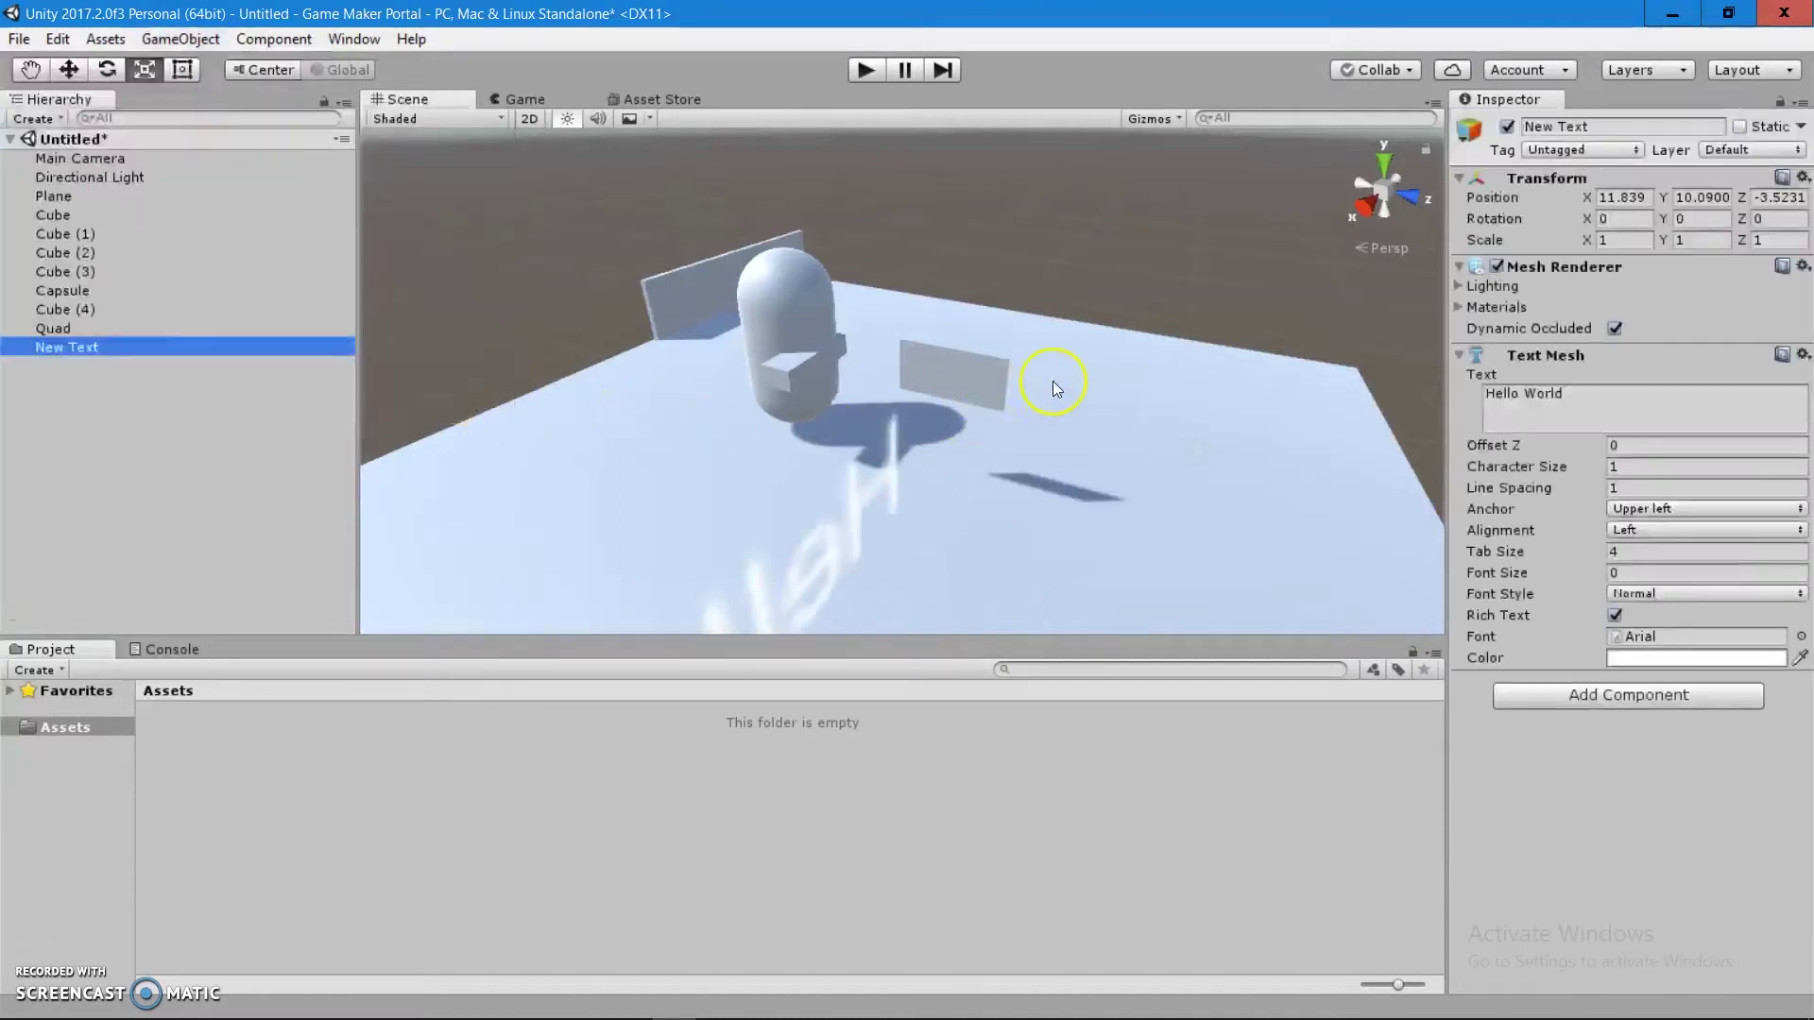
{"action": "key", "text": "f"}
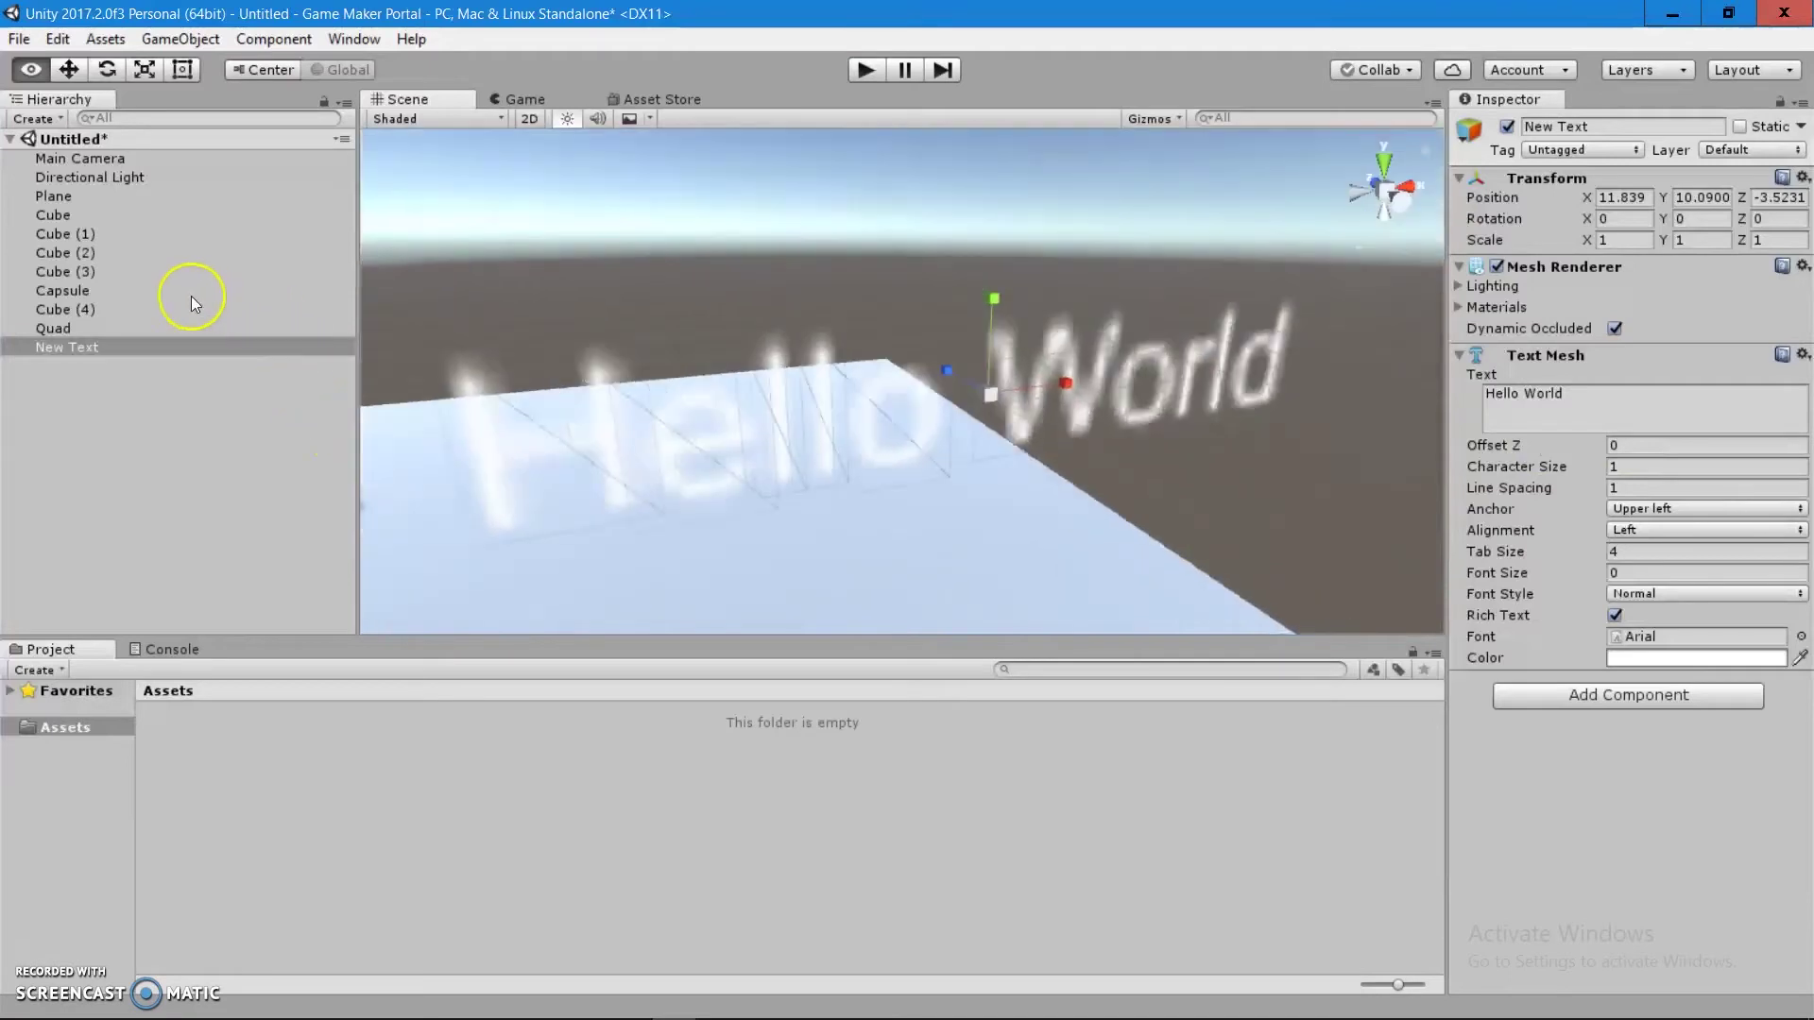
{"action": "key", "text": "s"}
{"action": "right_click_drag", "start_coordinate": [184, 297], "coordinate": [1455, 288]}
{"action": "key", "text": "w"}
{"action": "left_click", "coordinate": [883, 270]}
{"action": "left_click", "coordinate": [976, 399]}
{"action": "left_click_drag", "start_coordinate": [976, 398], "coordinate": [1086, 421], "text": "alt"}
Step: Rotate the Hello World text to about -92.5 degrees on Y
{"action": "key", "text": "e"}
{"action": "left_click_drag", "start_coordinate": [910, 433], "coordinate": [1176, 355]}
{"action": "key", "text": "w"}
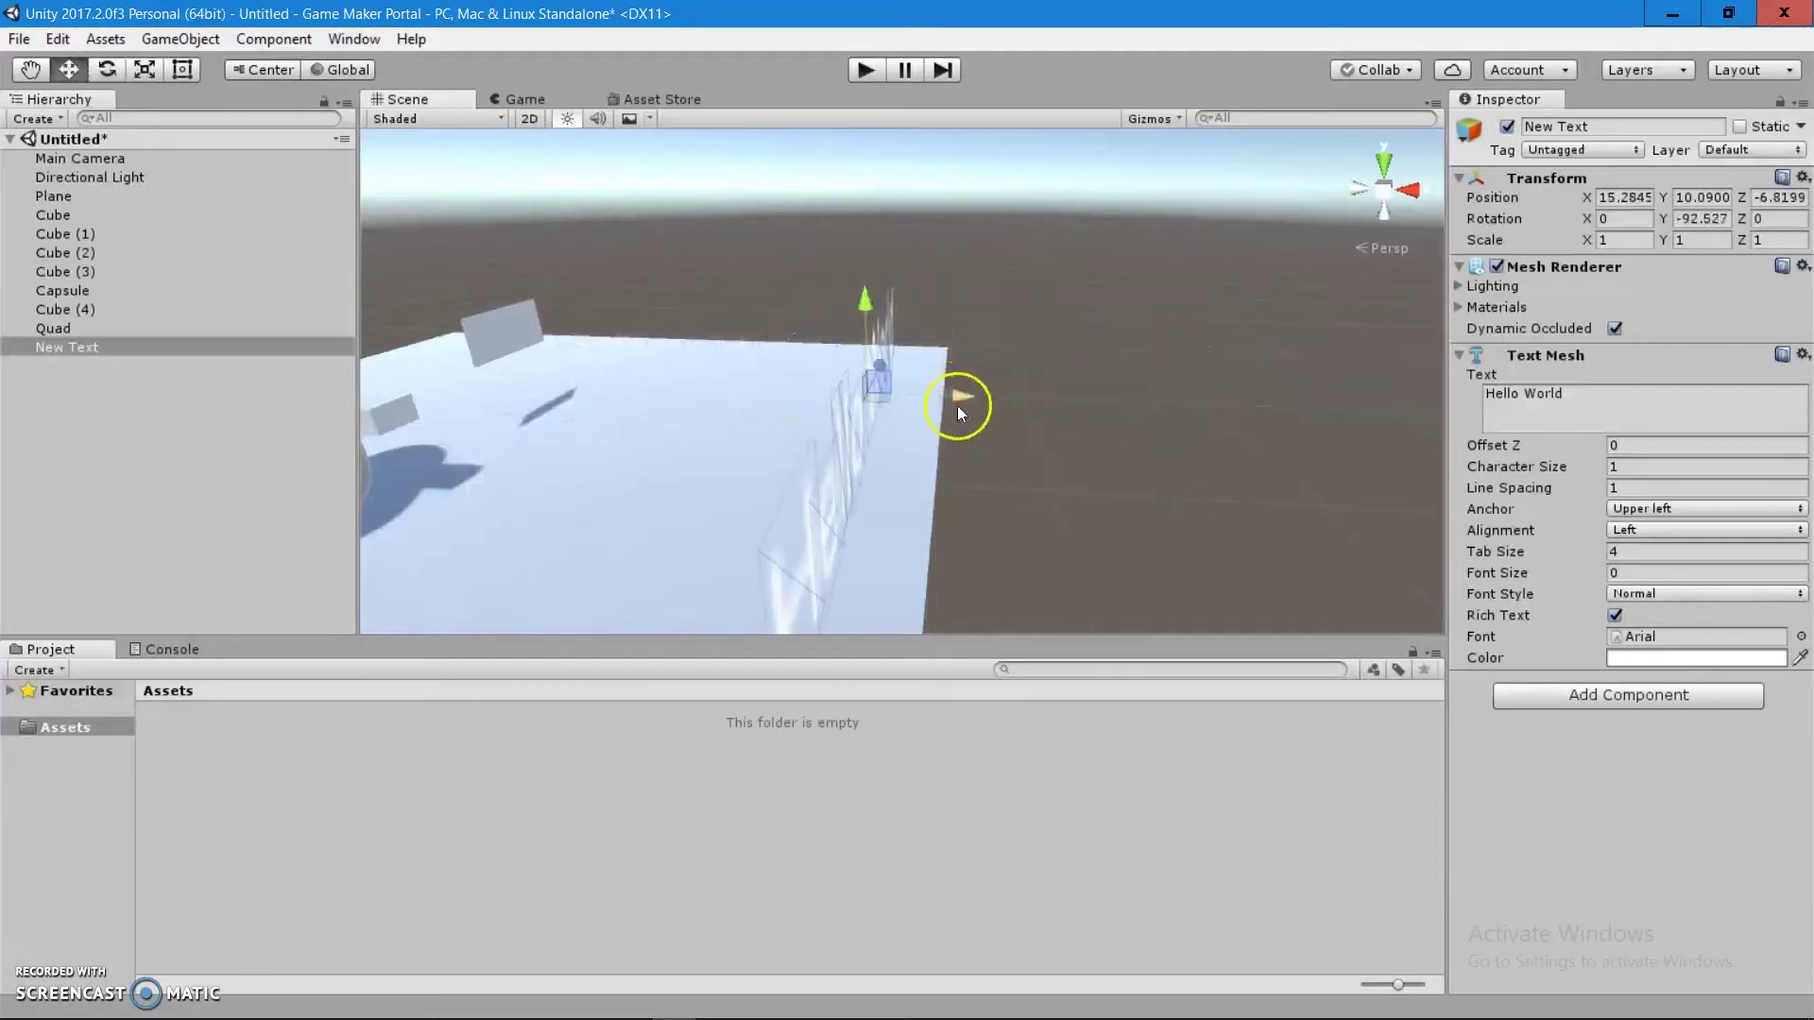
{"action": "left_click_drag", "start_coordinate": [958, 402], "coordinate": [608, 308], "text": "alt"}
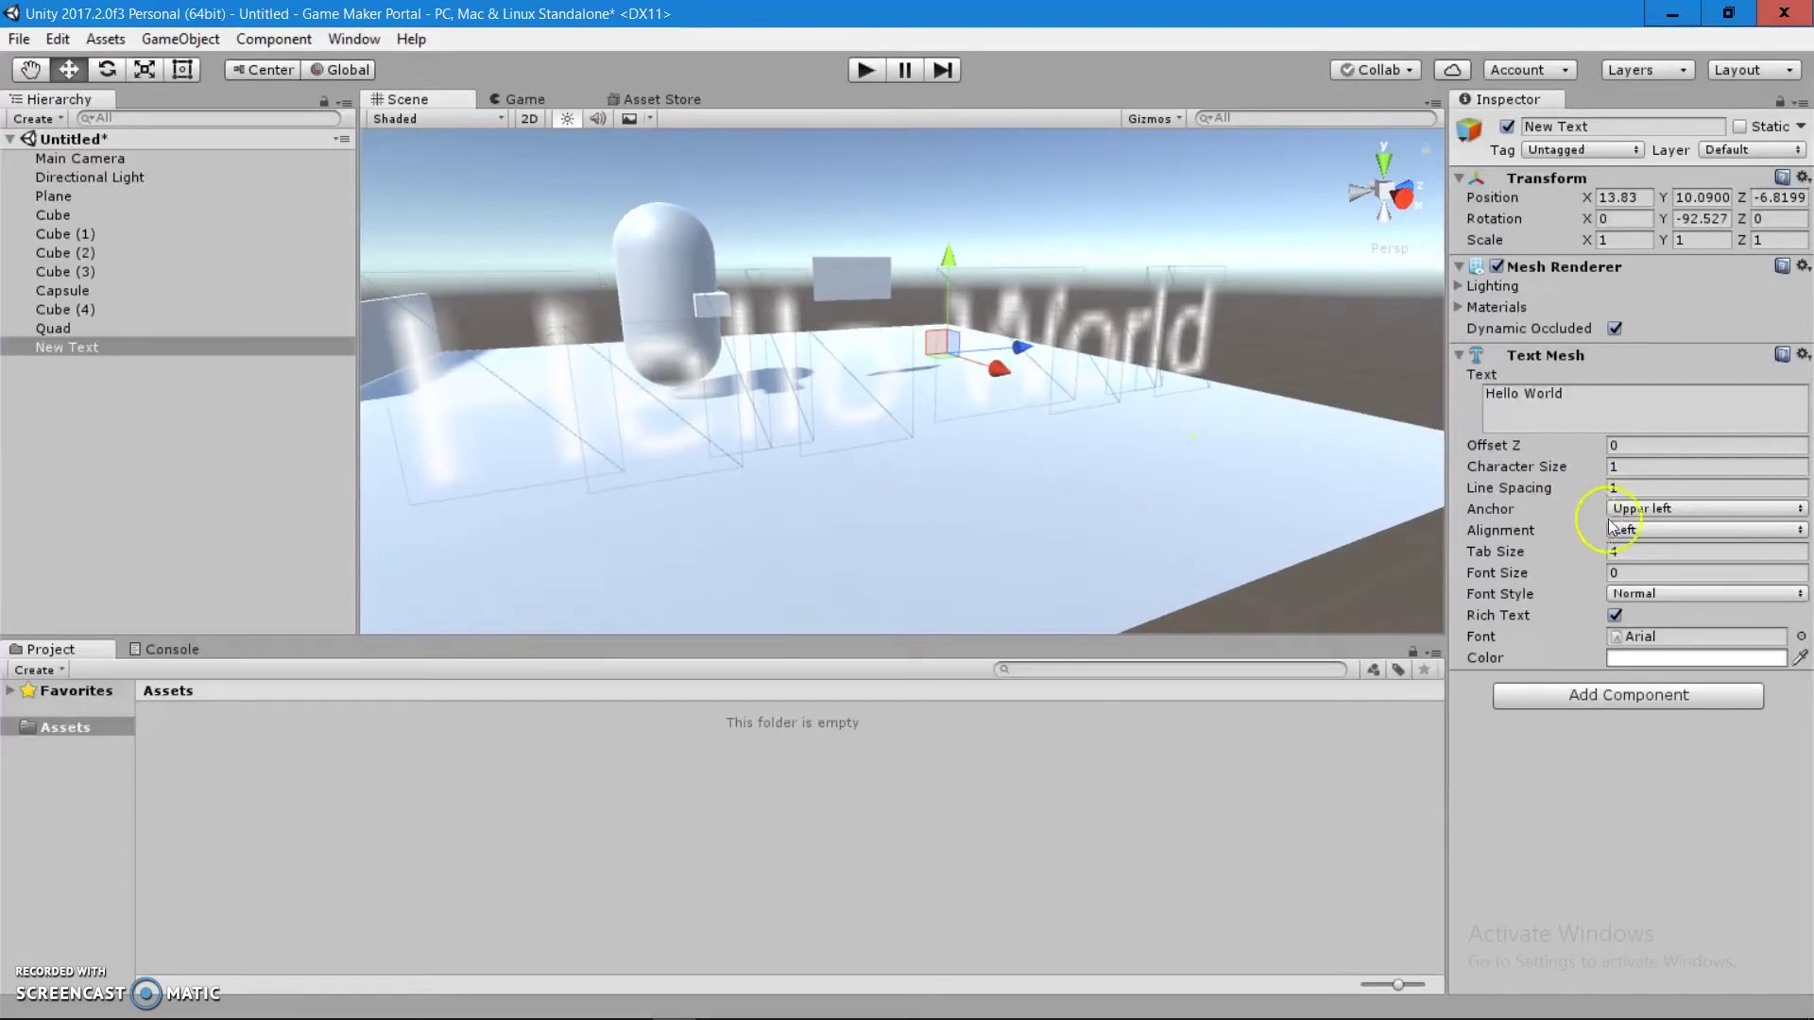
Step: Change the text to 'UNITY 3D GAME ENGINE' and colour it red
{"action": "left_click", "coordinate": [1561, 405]}
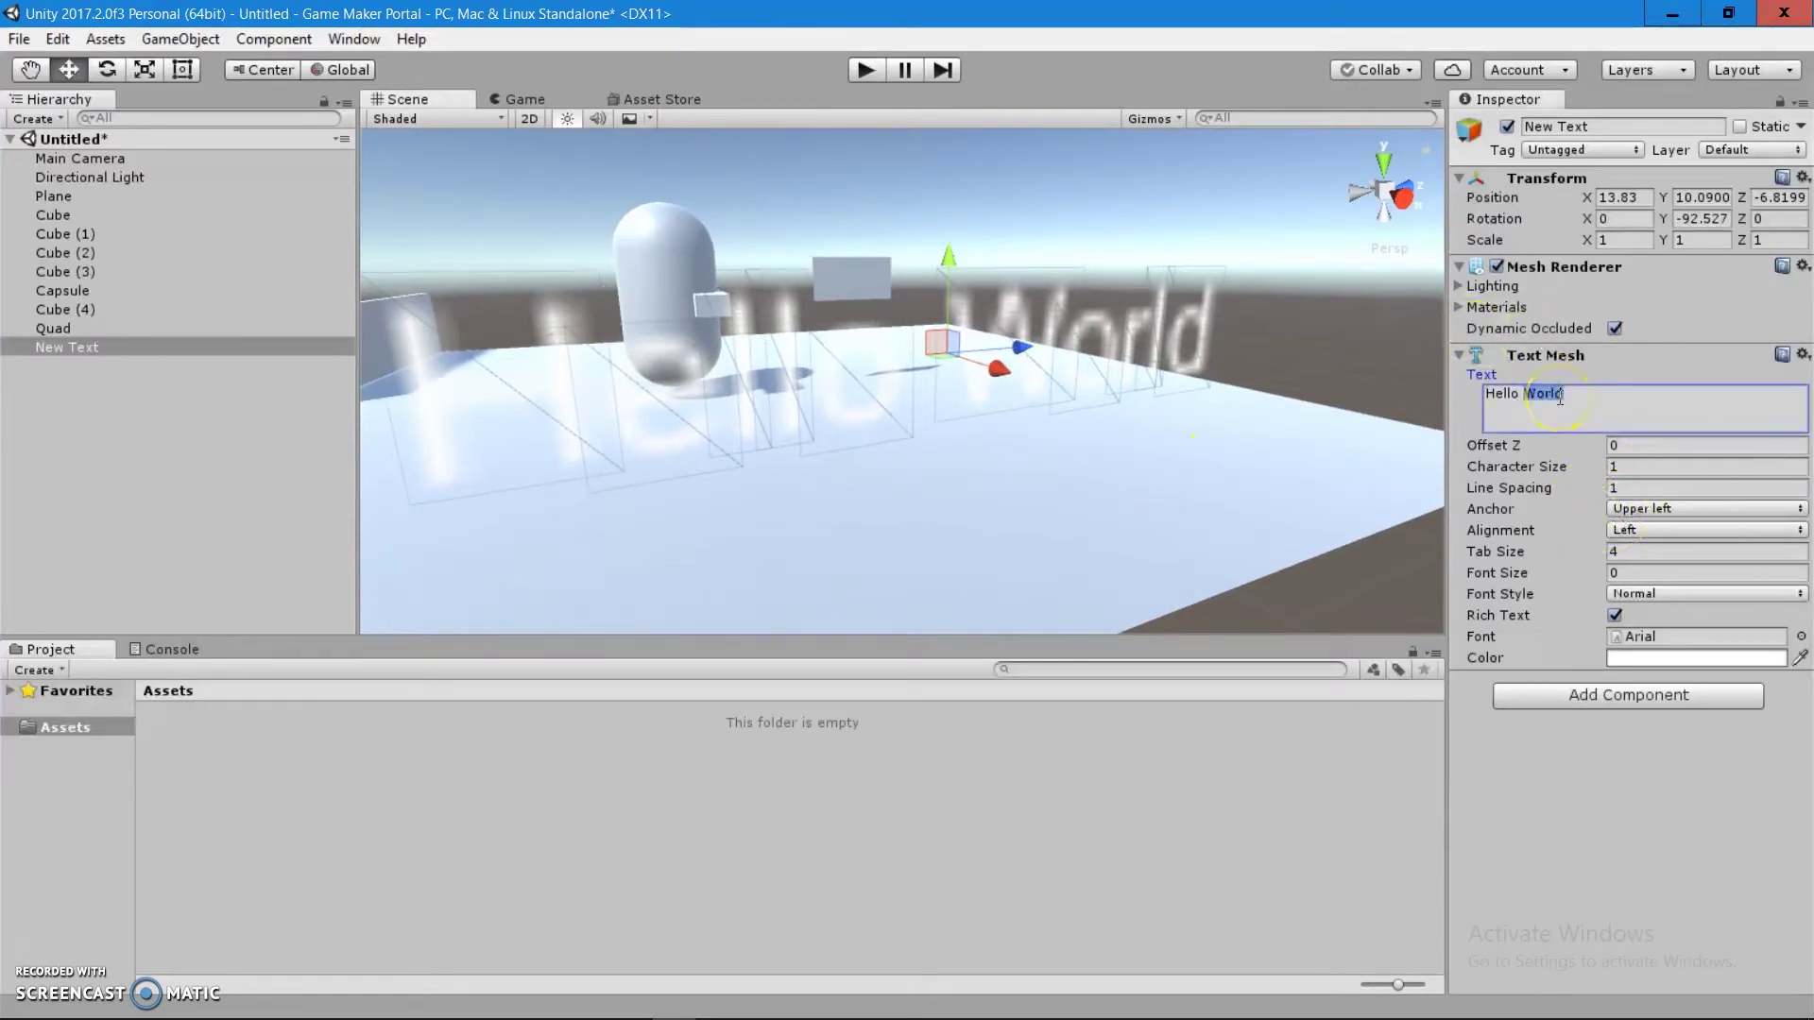
{"action": "key", "text": "BackSpace"}
{"action": "key", "text": "BackSpace"}
{"action": "key", "text": "BackSpace"}
{"action": "key", "text": "BackSpace"}
{"action": "key", "text": "BackSpace"}
{"action": "key", "text": "BackSpace"}
{"action": "key", "text": "BackSpace"}
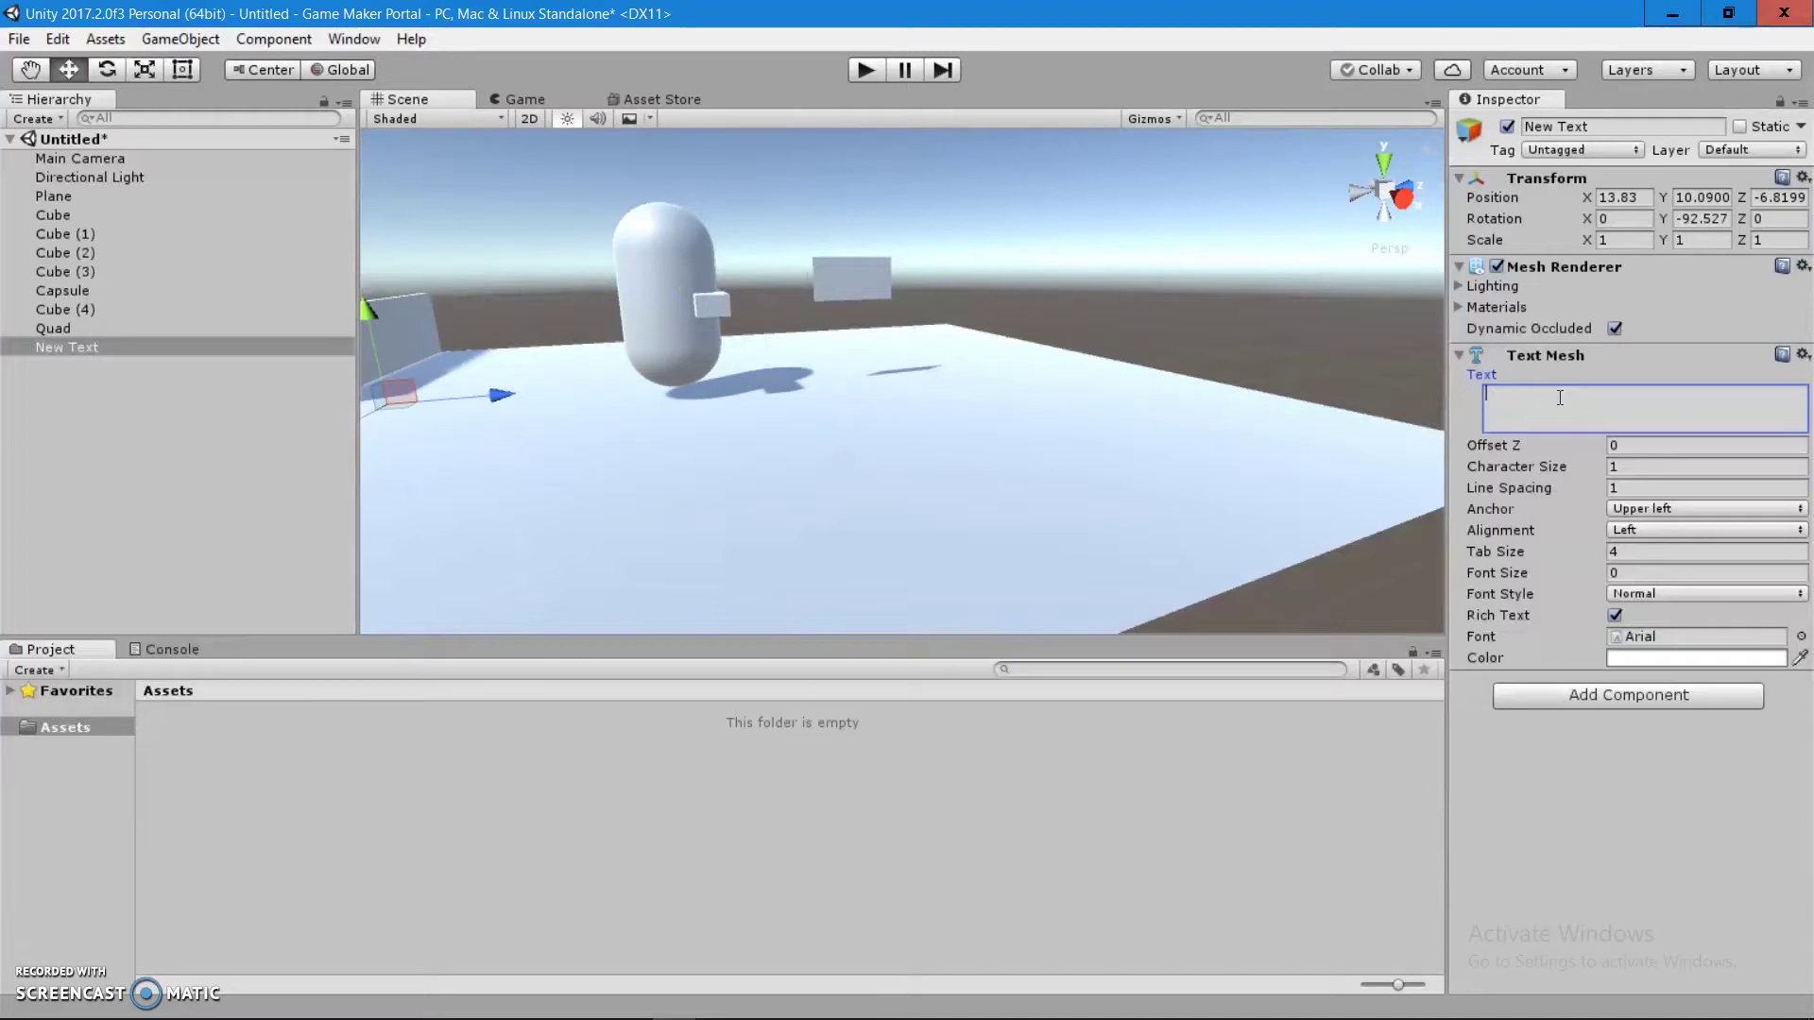
{"action": "right_click_drag", "start_coordinate": [933, 343], "coordinate": [810, 369]}
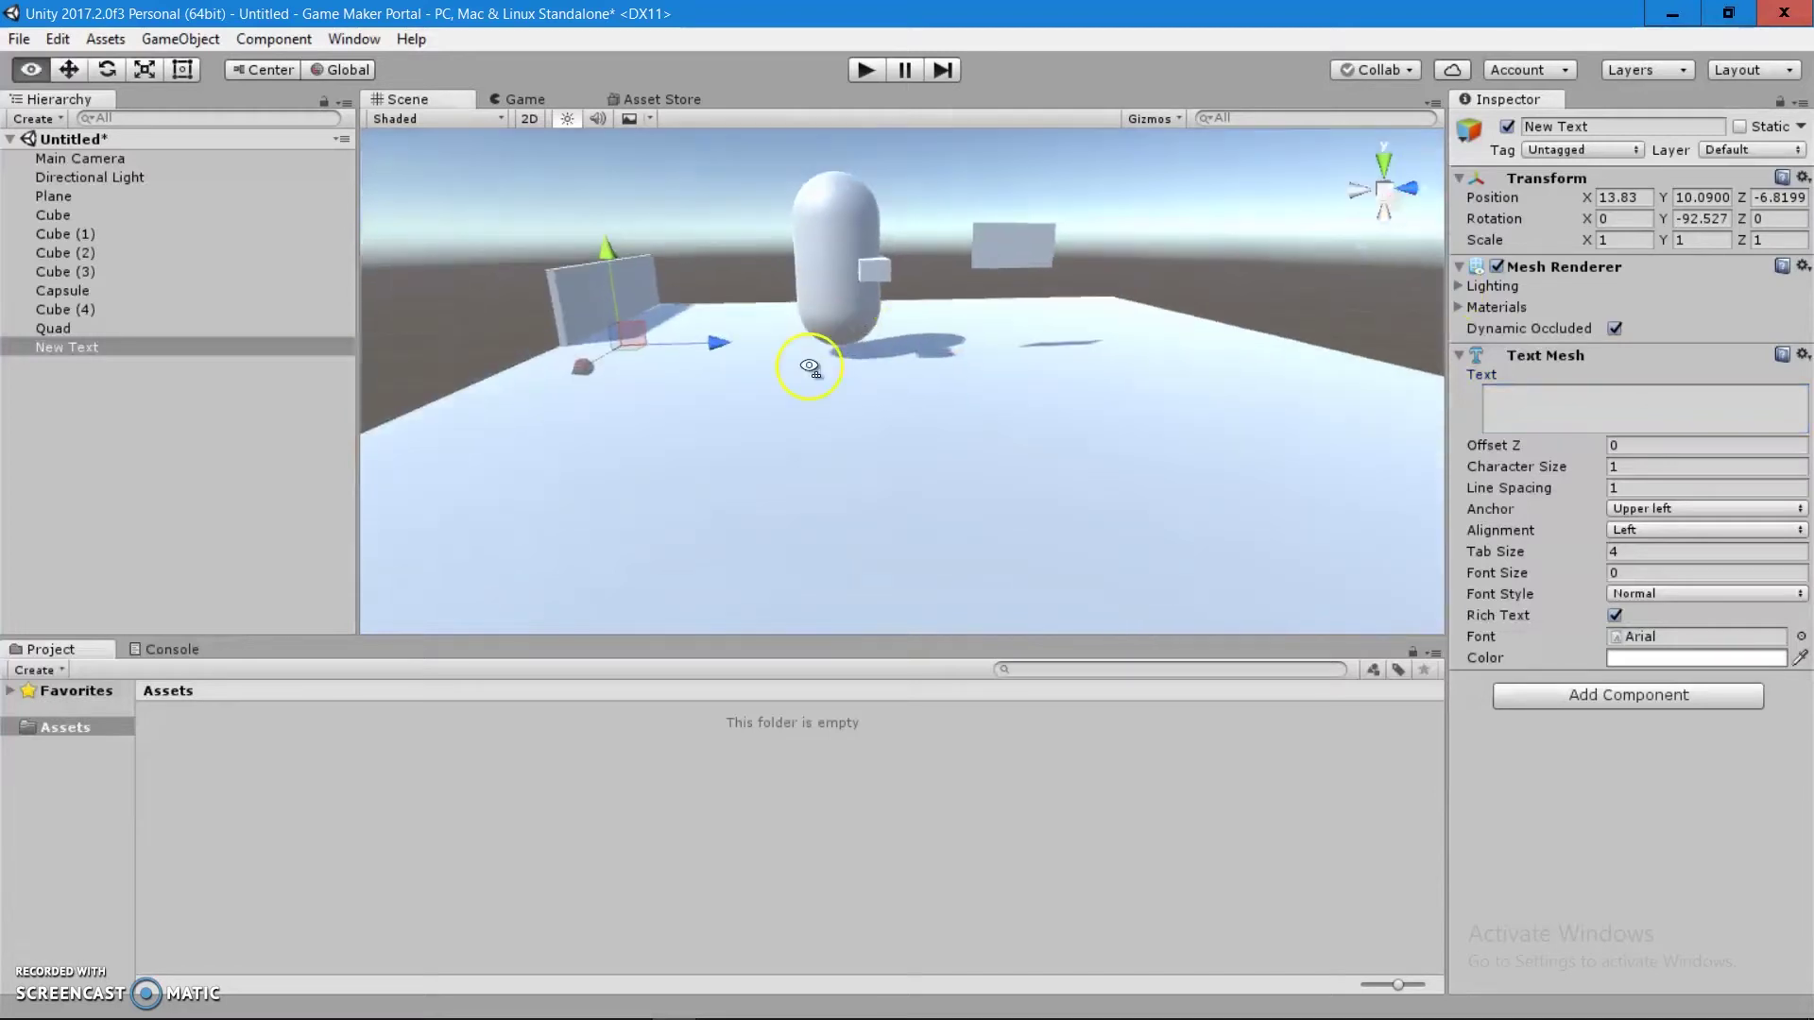
{"action": "left_click", "coordinate": [1735, 421]}
{"action": "type", "text": "UNITY"}
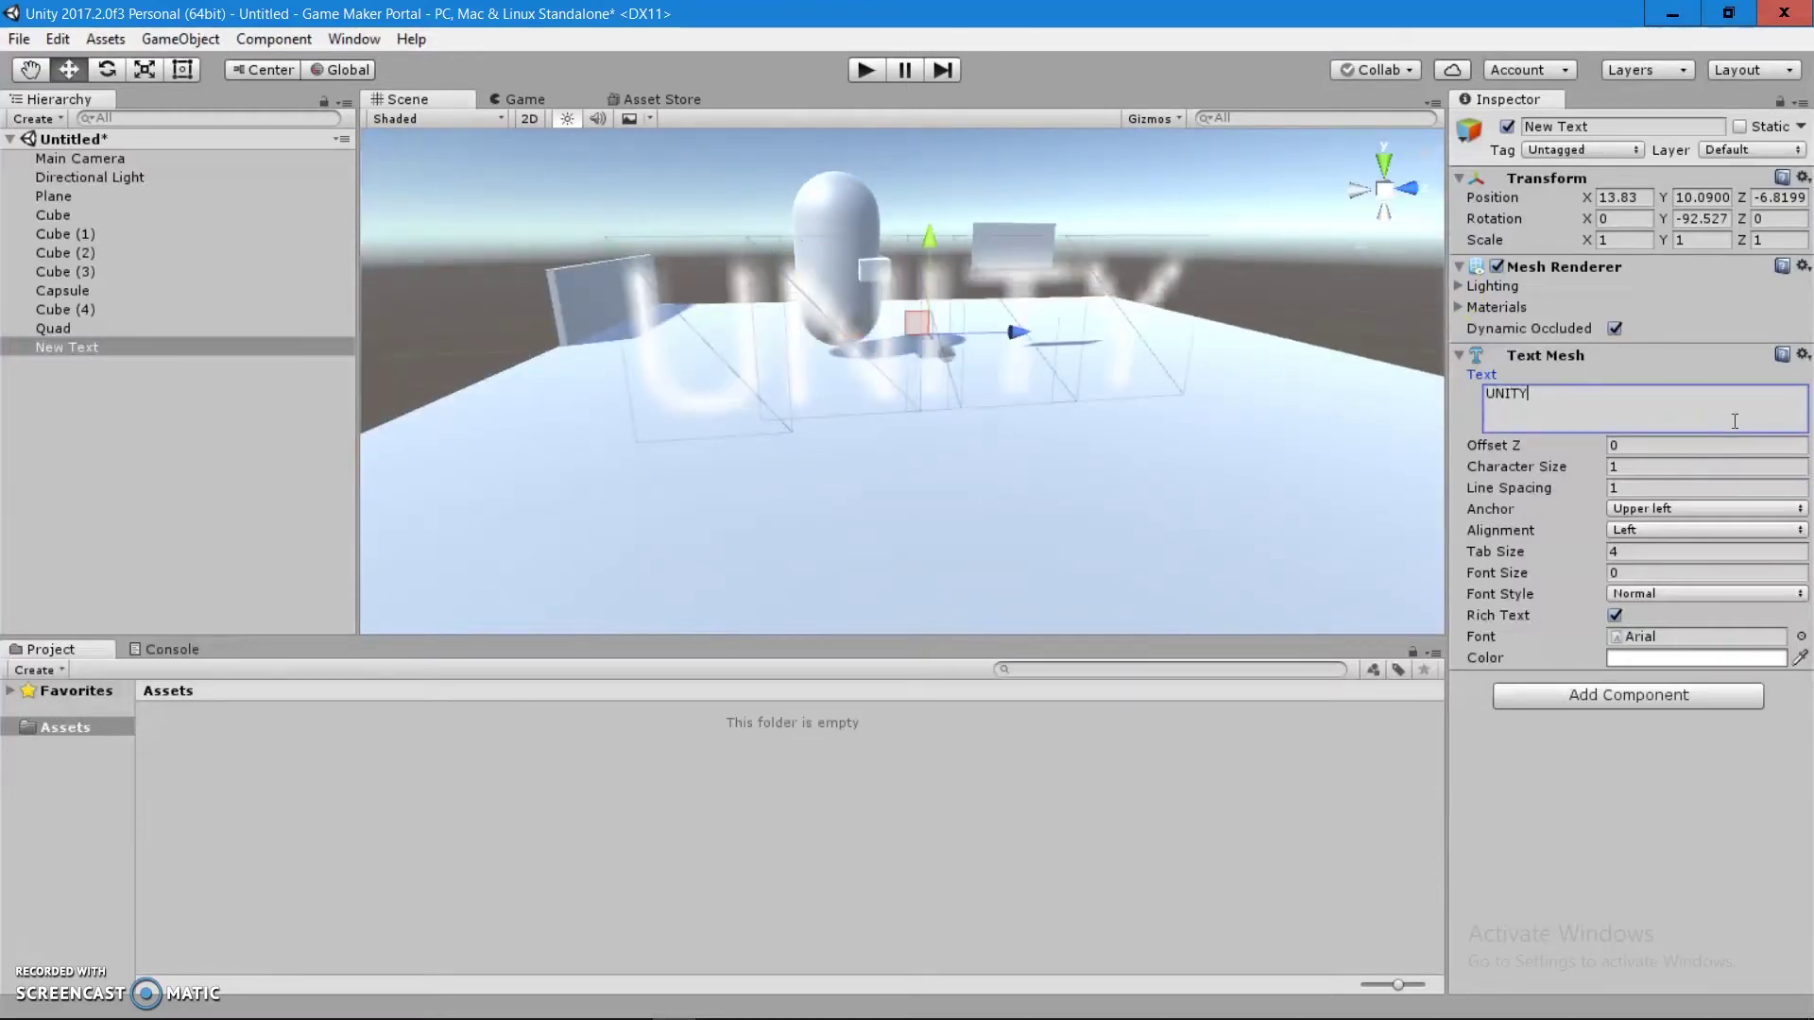
{"action": "type", "text": " 3D"}
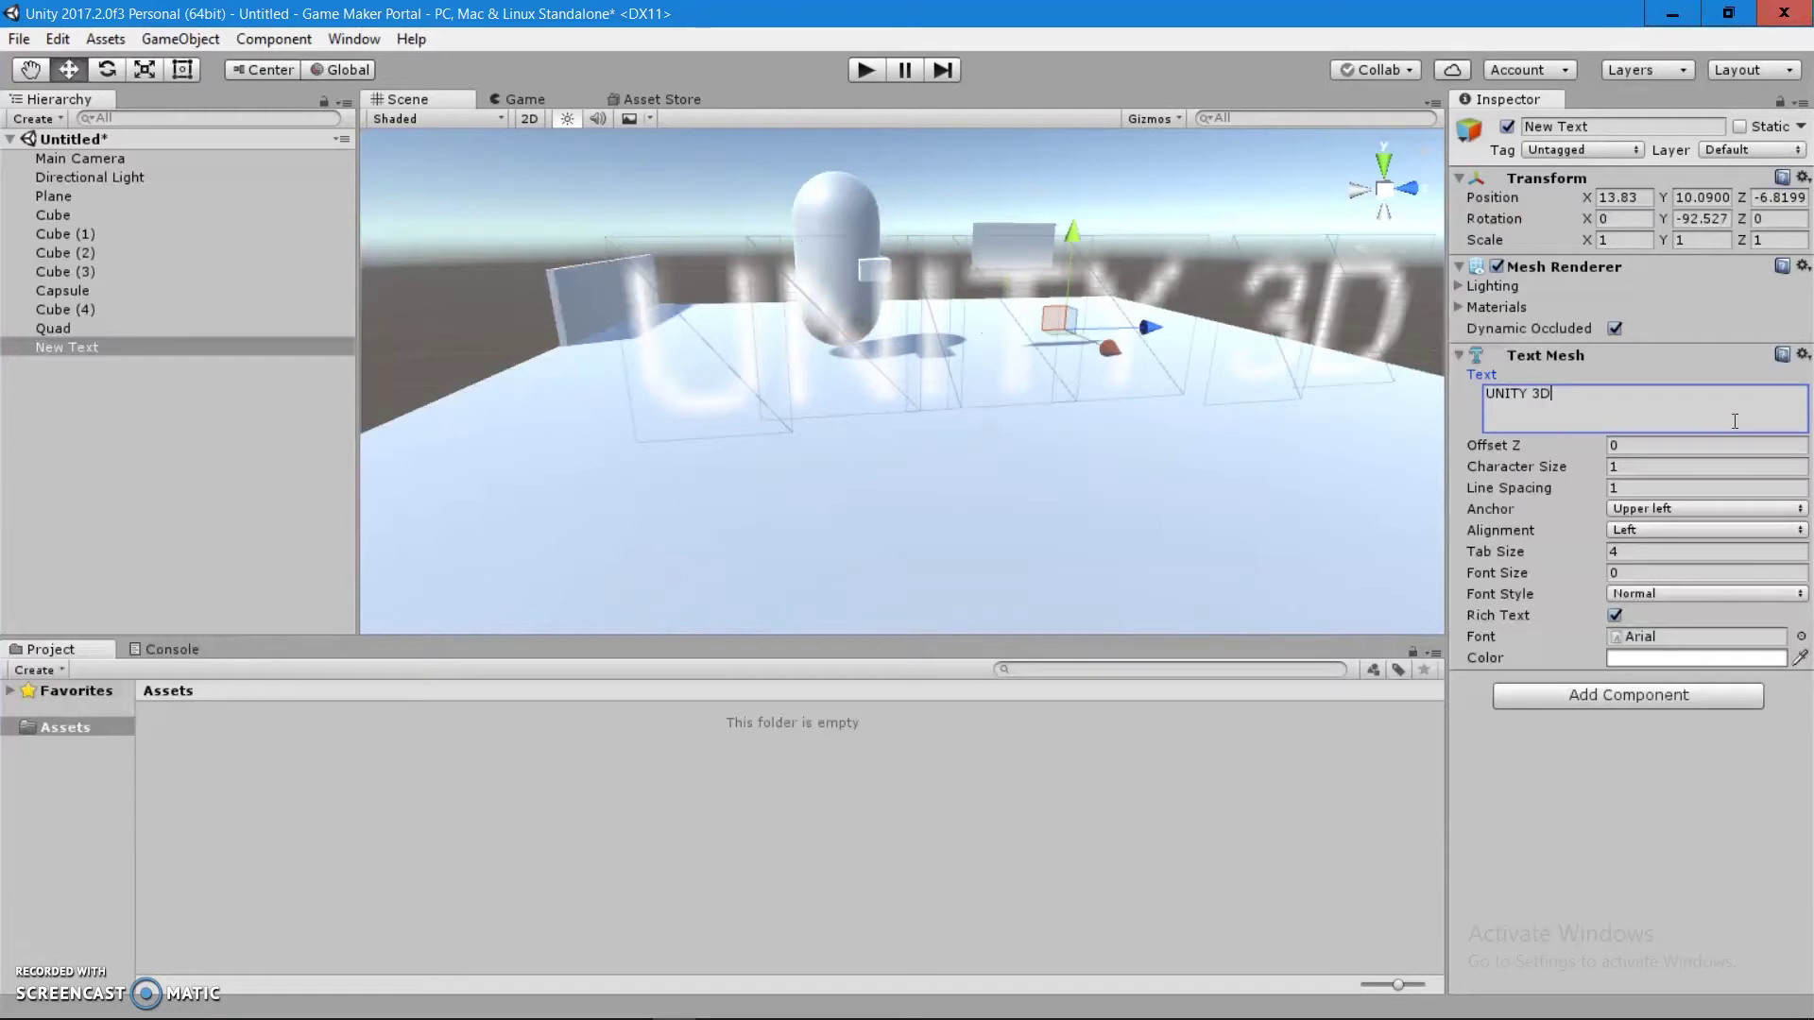
{"action": "type", "text": " GAME ENGINE"}
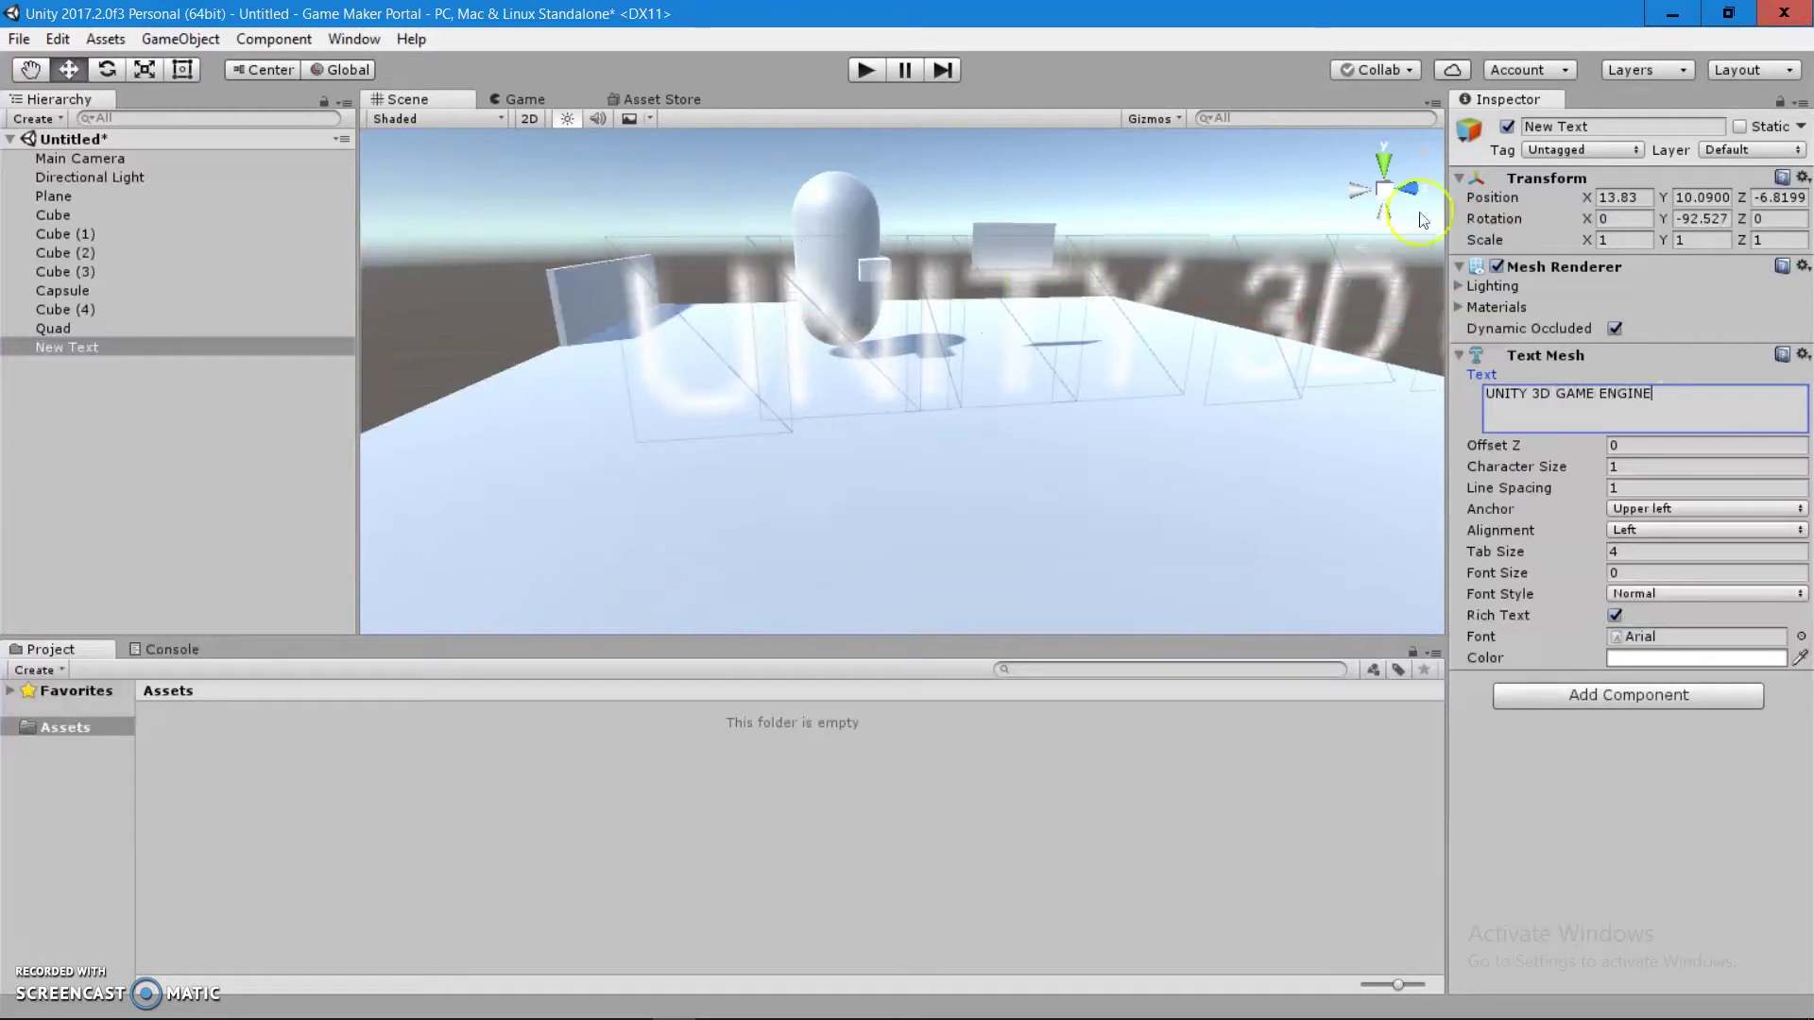
{"action": "scroll", "coordinate": [1153, 303], "scroll_direction": "down", "scroll_amount": 4}
{"action": "right_click_drag", "start_coordinate": [1154, 304], "coordinate": [1226, 278]}
{"action": "left_click_drag", "start_coordinate": [1227, 279], "coordinate": [1213, 295], "text": "alt"}
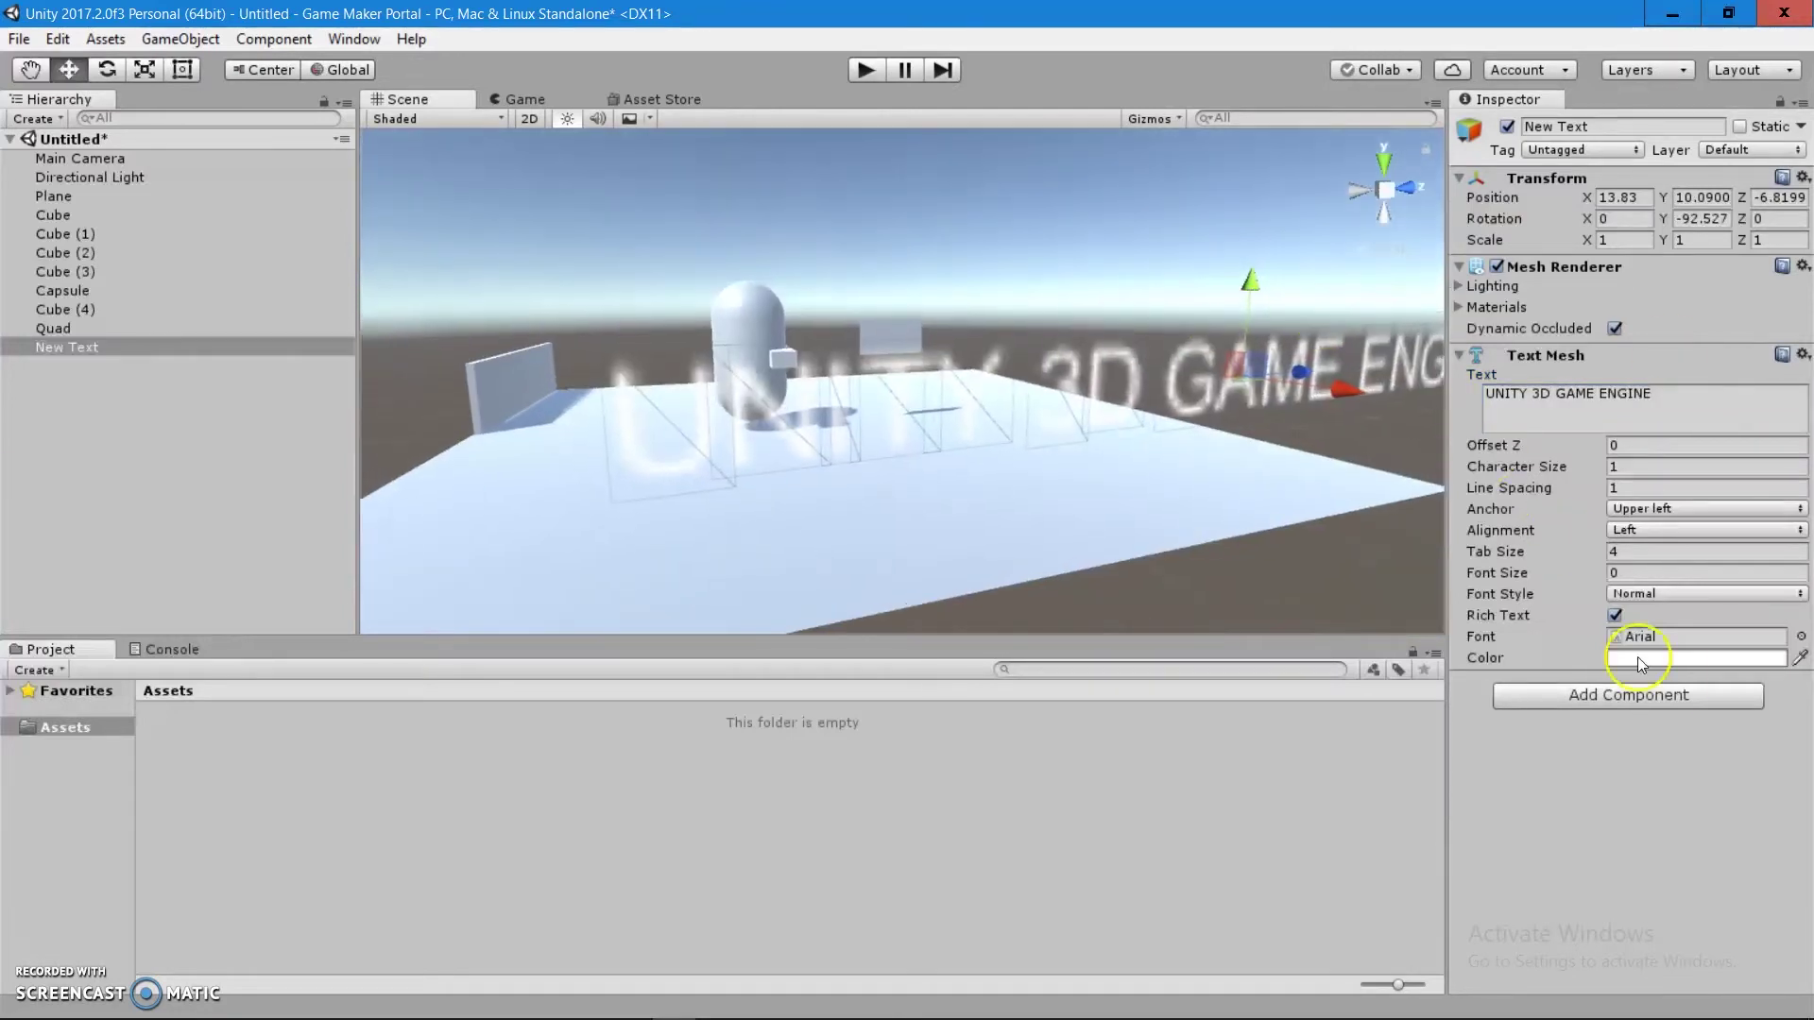
{"action": "left_click", "coordinate": [1705, 656]}
{"action": "left_click_drag", "start_coordinate": [242, 210], "coordinate": [291, 178]}
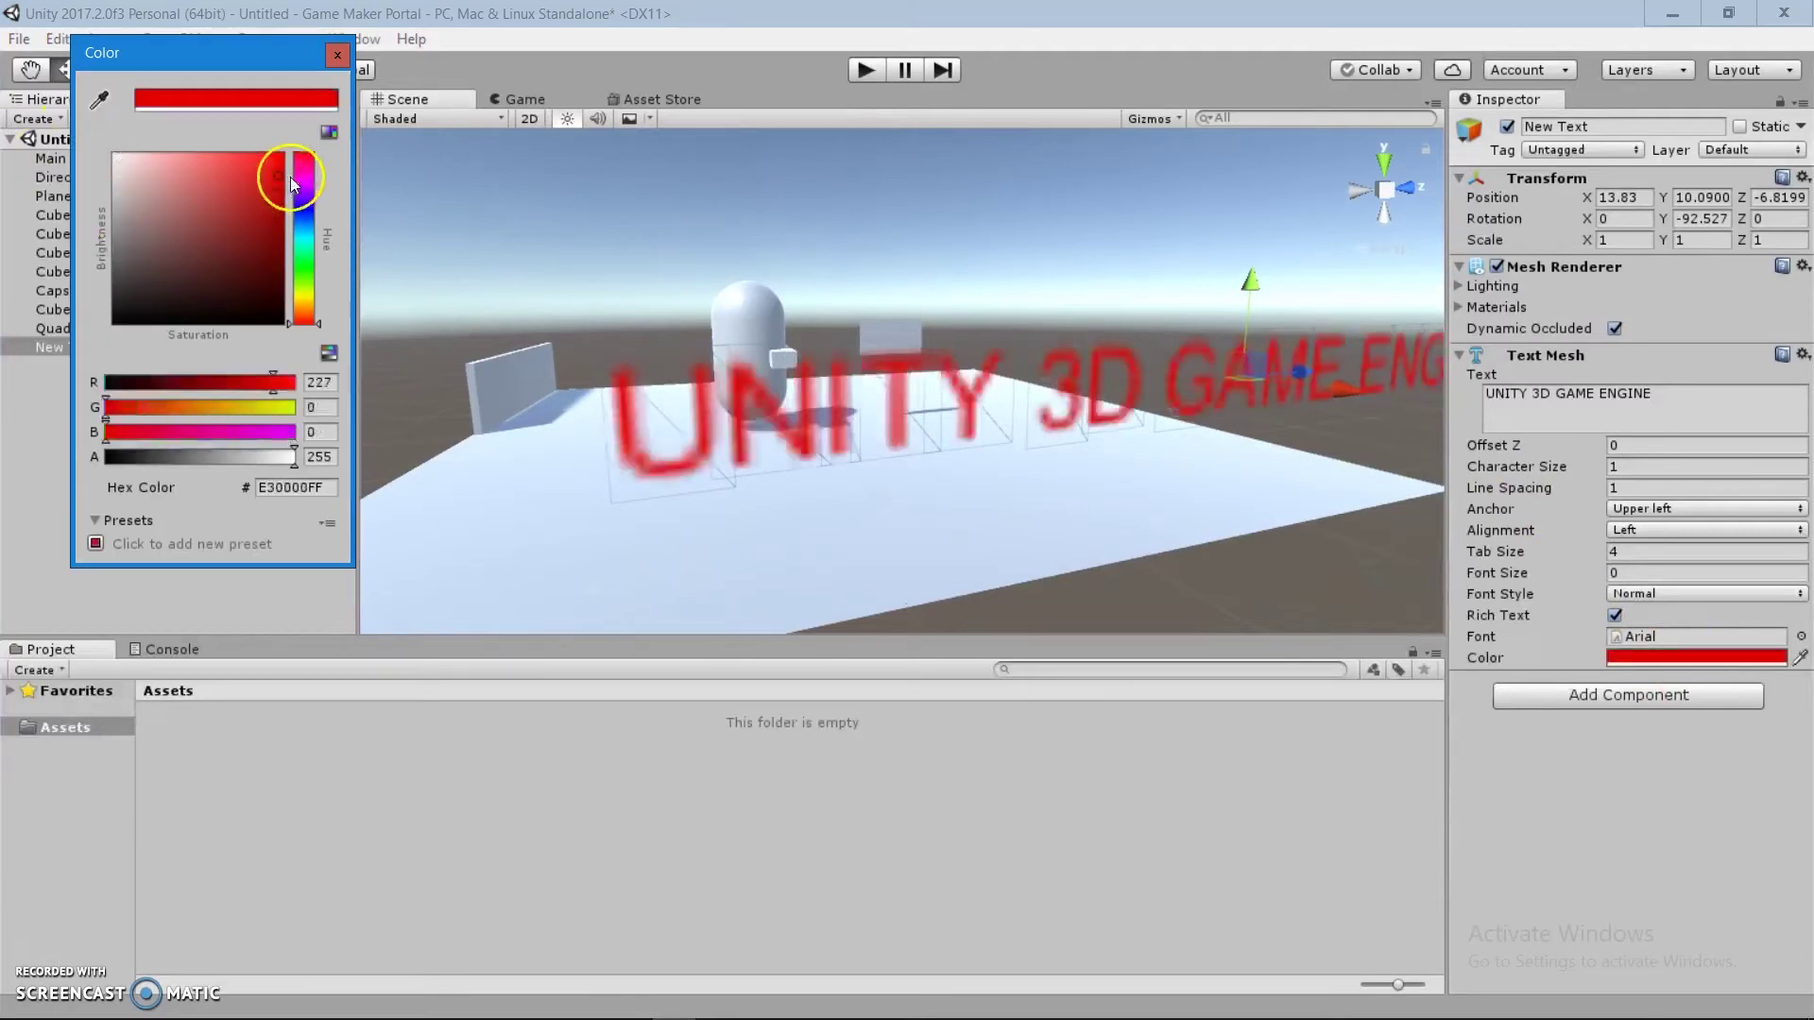
{"action": "left_click", "coordinate": [338, 54]}
Step: Move the red text along X to 2.8, above the plane
{"action": "left_click_drag", "start_coordinate": [597, 219], "coordinate": [828, 269], "text": "alt"}
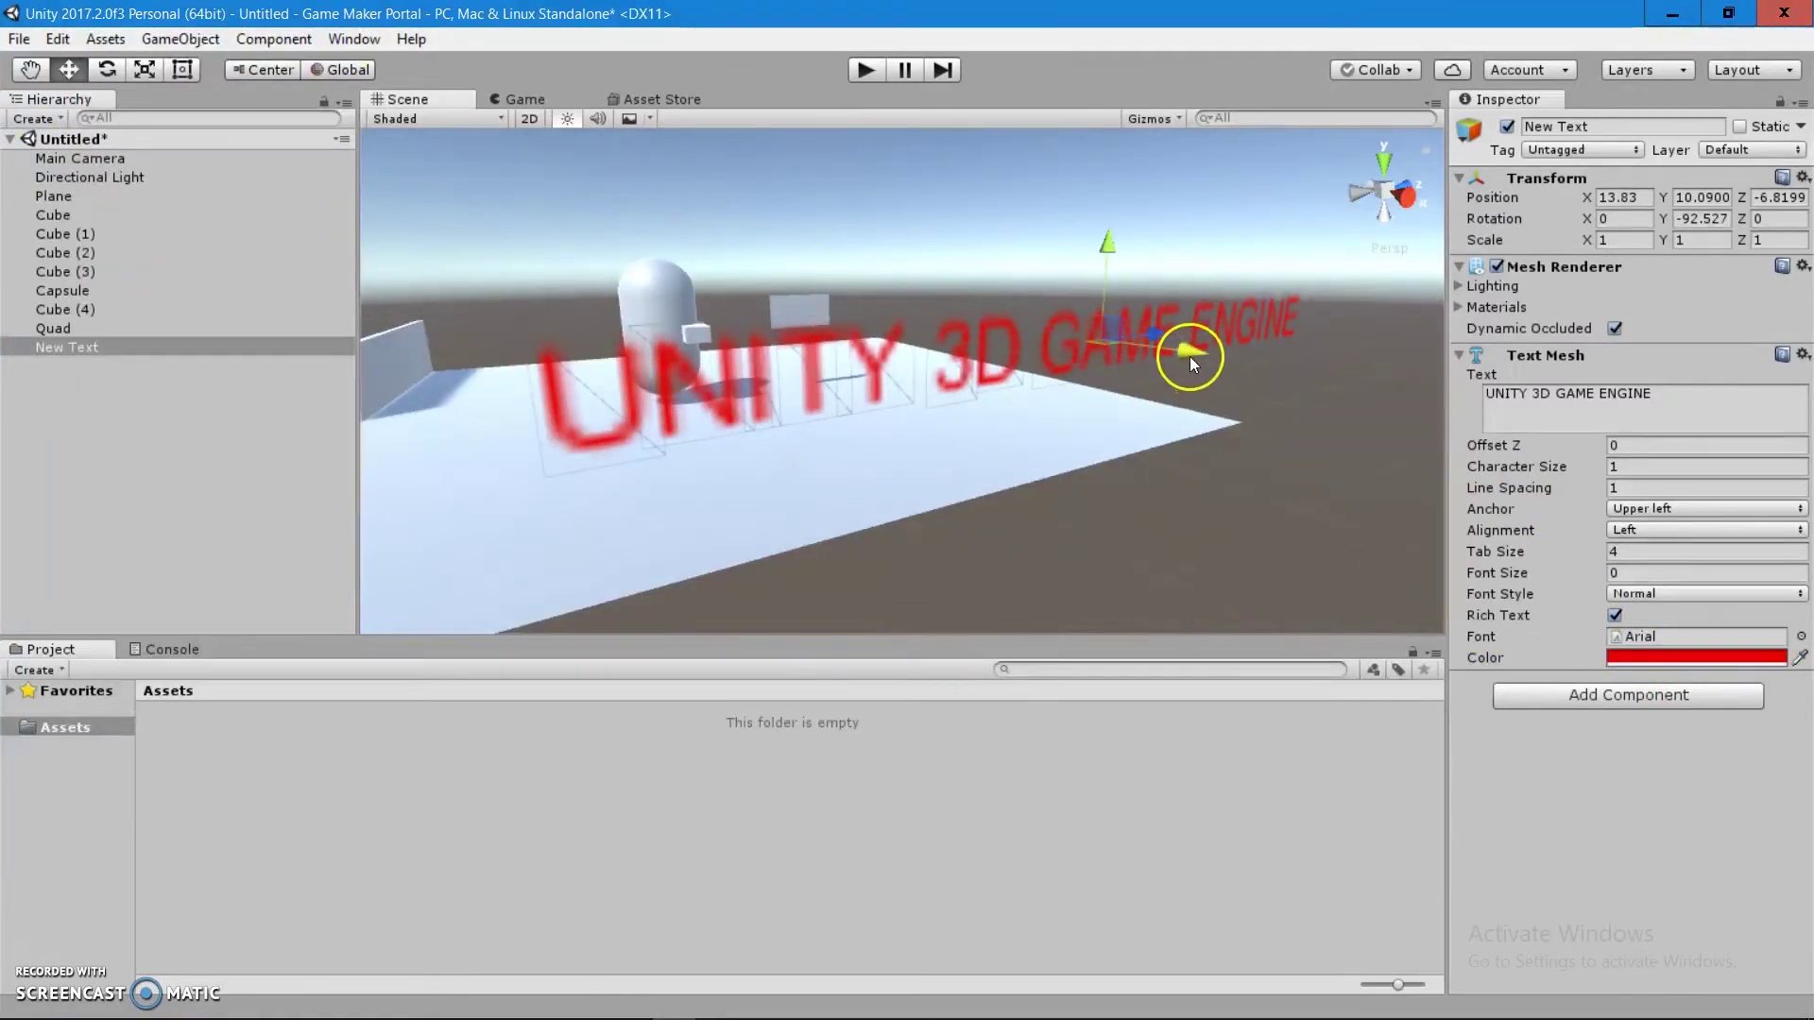
{"action": "left_click_drag", "start_coordinate": [1180, 353], "coordinate": [534, 266]}
{"action": "left_click", "coordinate": [1021, 291]}
{"action": "left_click_drag", "start_coordinate": [1019, 293], "coordinate": [986, 354], "text": "alt"}
{"action": "left_click", "coordinate": [987, 353]}
{"action": "left_click_drag", "start_coordinate": [1039, 272], "coordinate": [668, 434], "text": "alt"}
{"action": "left_click_drag", "start_coordinate": [586, 337], "coordinate": [591, 364], "text": "alt"}
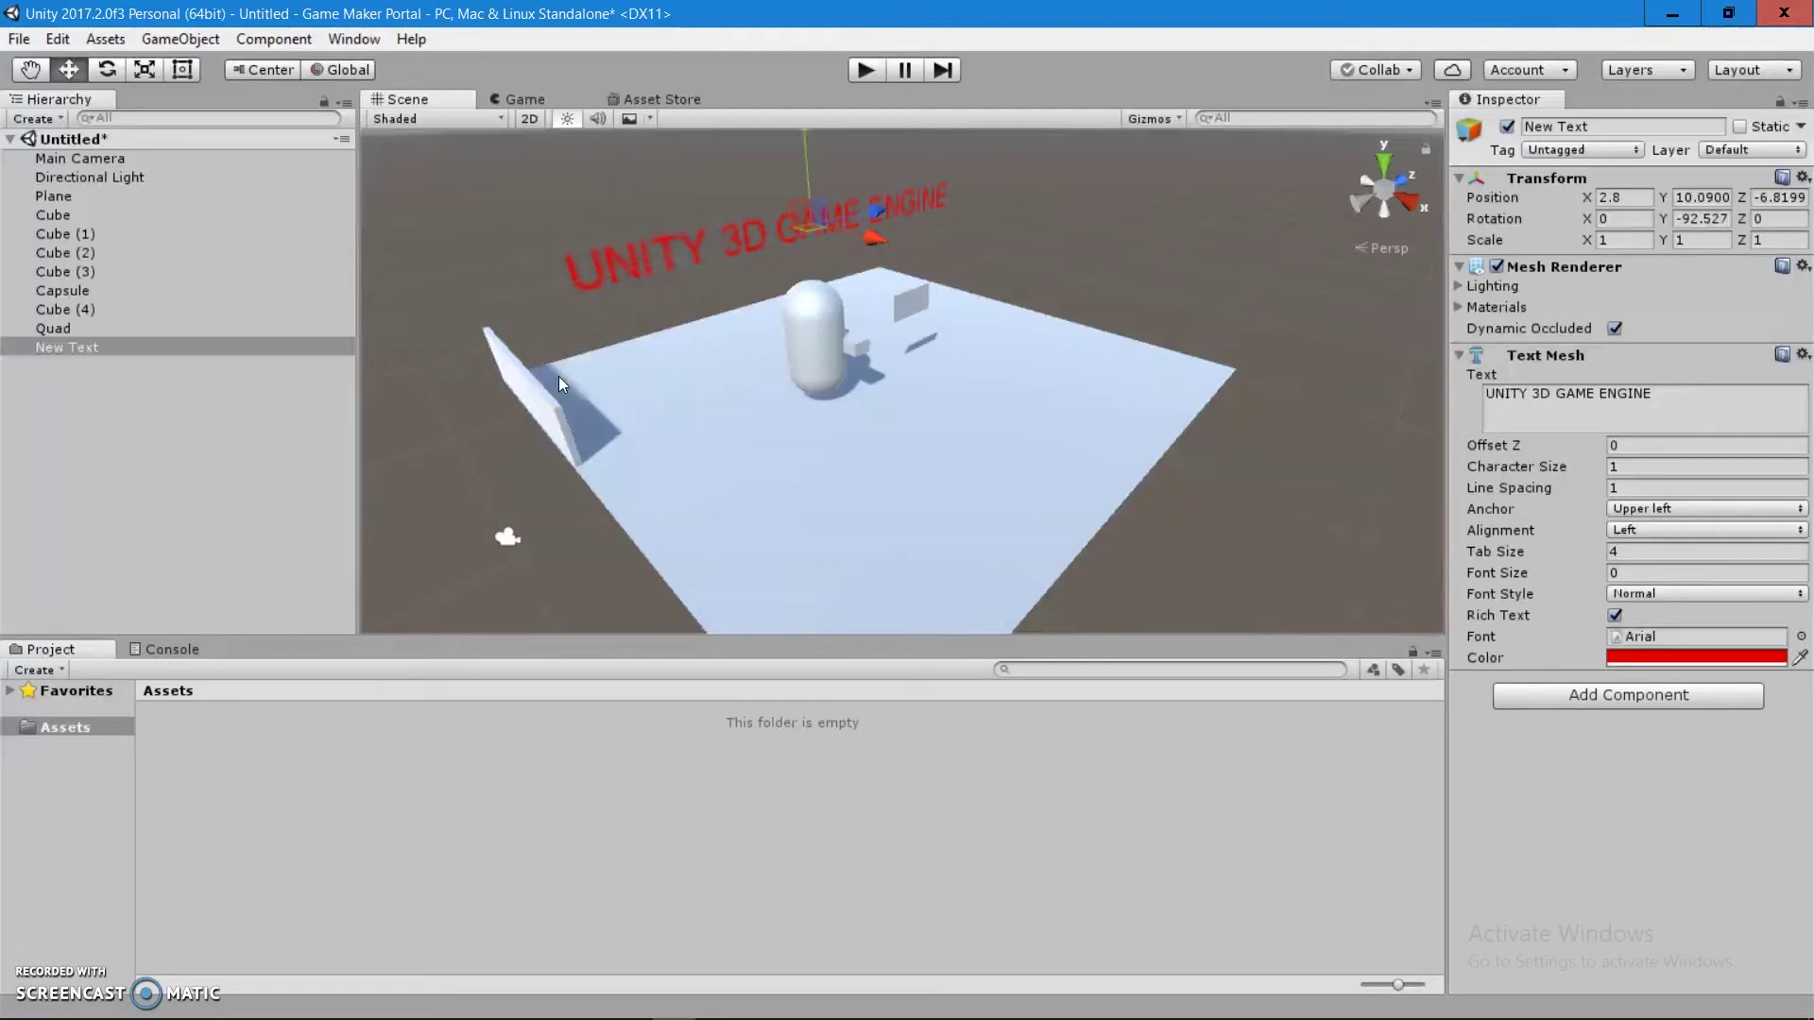
Step: Add Cube (5) and lower it to Y 9.077 so it rests on the plane
{"action": "left_click", "coordinate": [180, 40]}
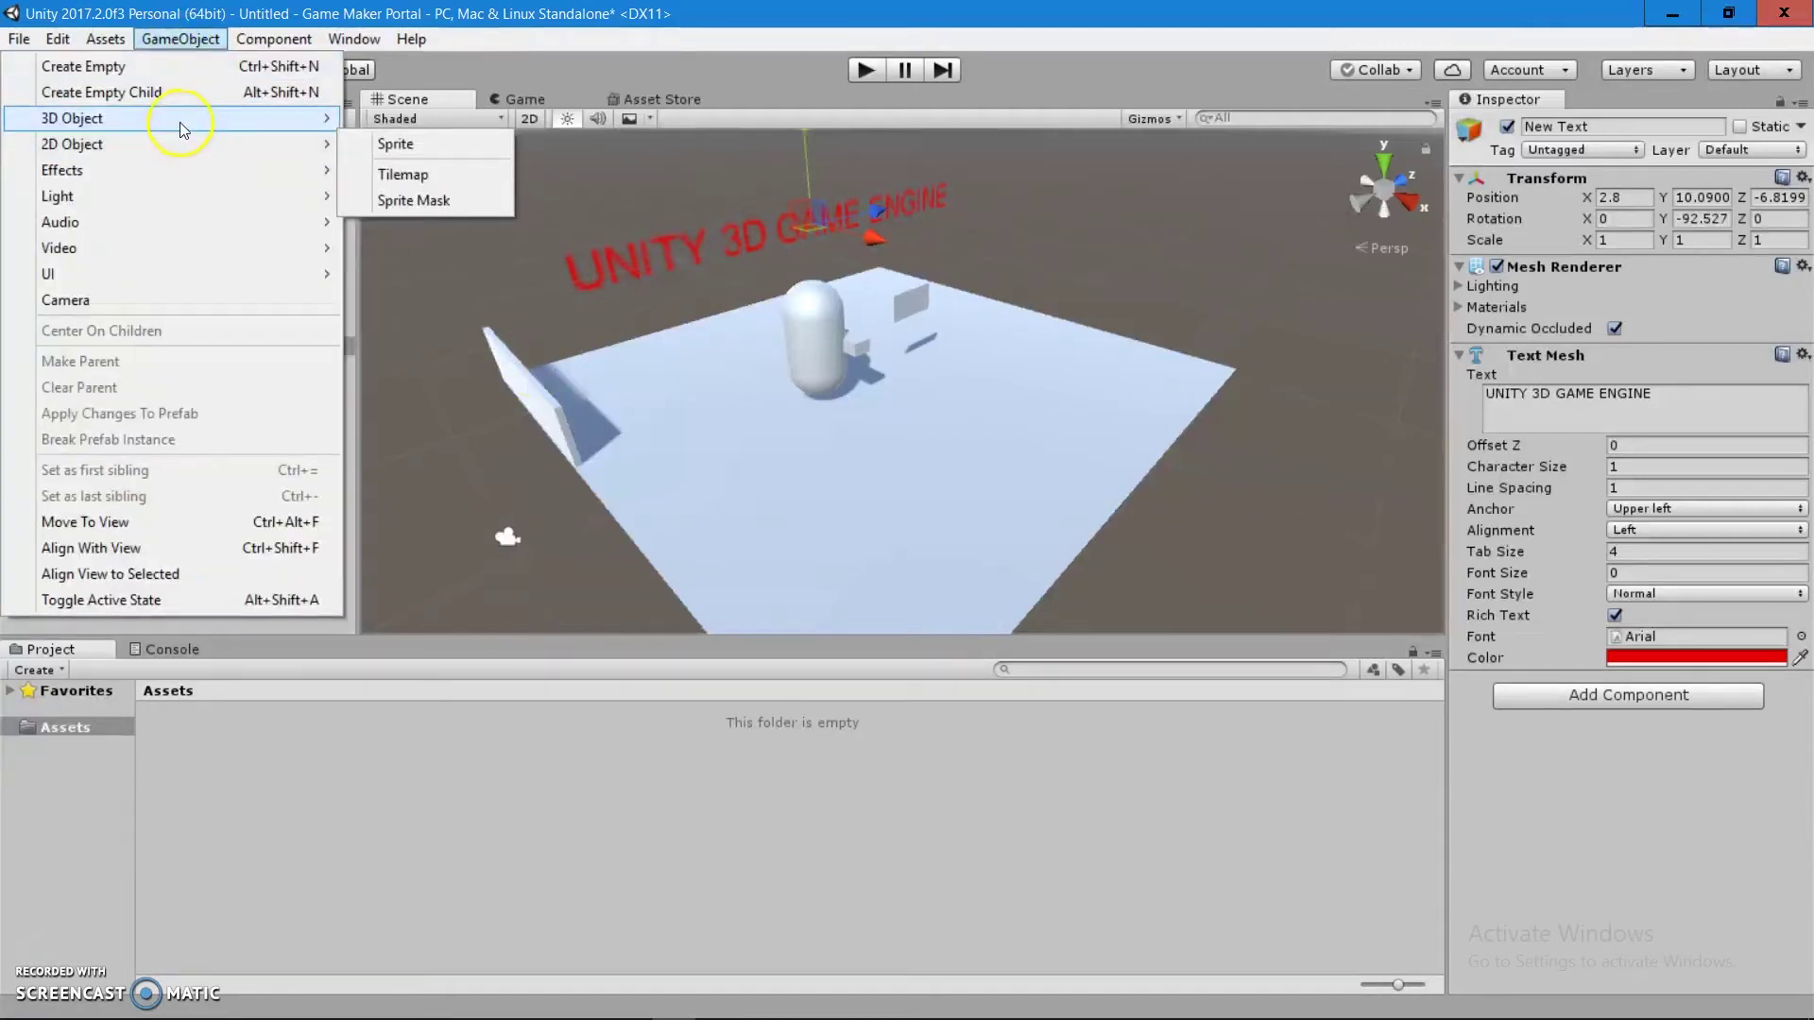
{"action": "mouse_move", "coordinate": [275, 121]}
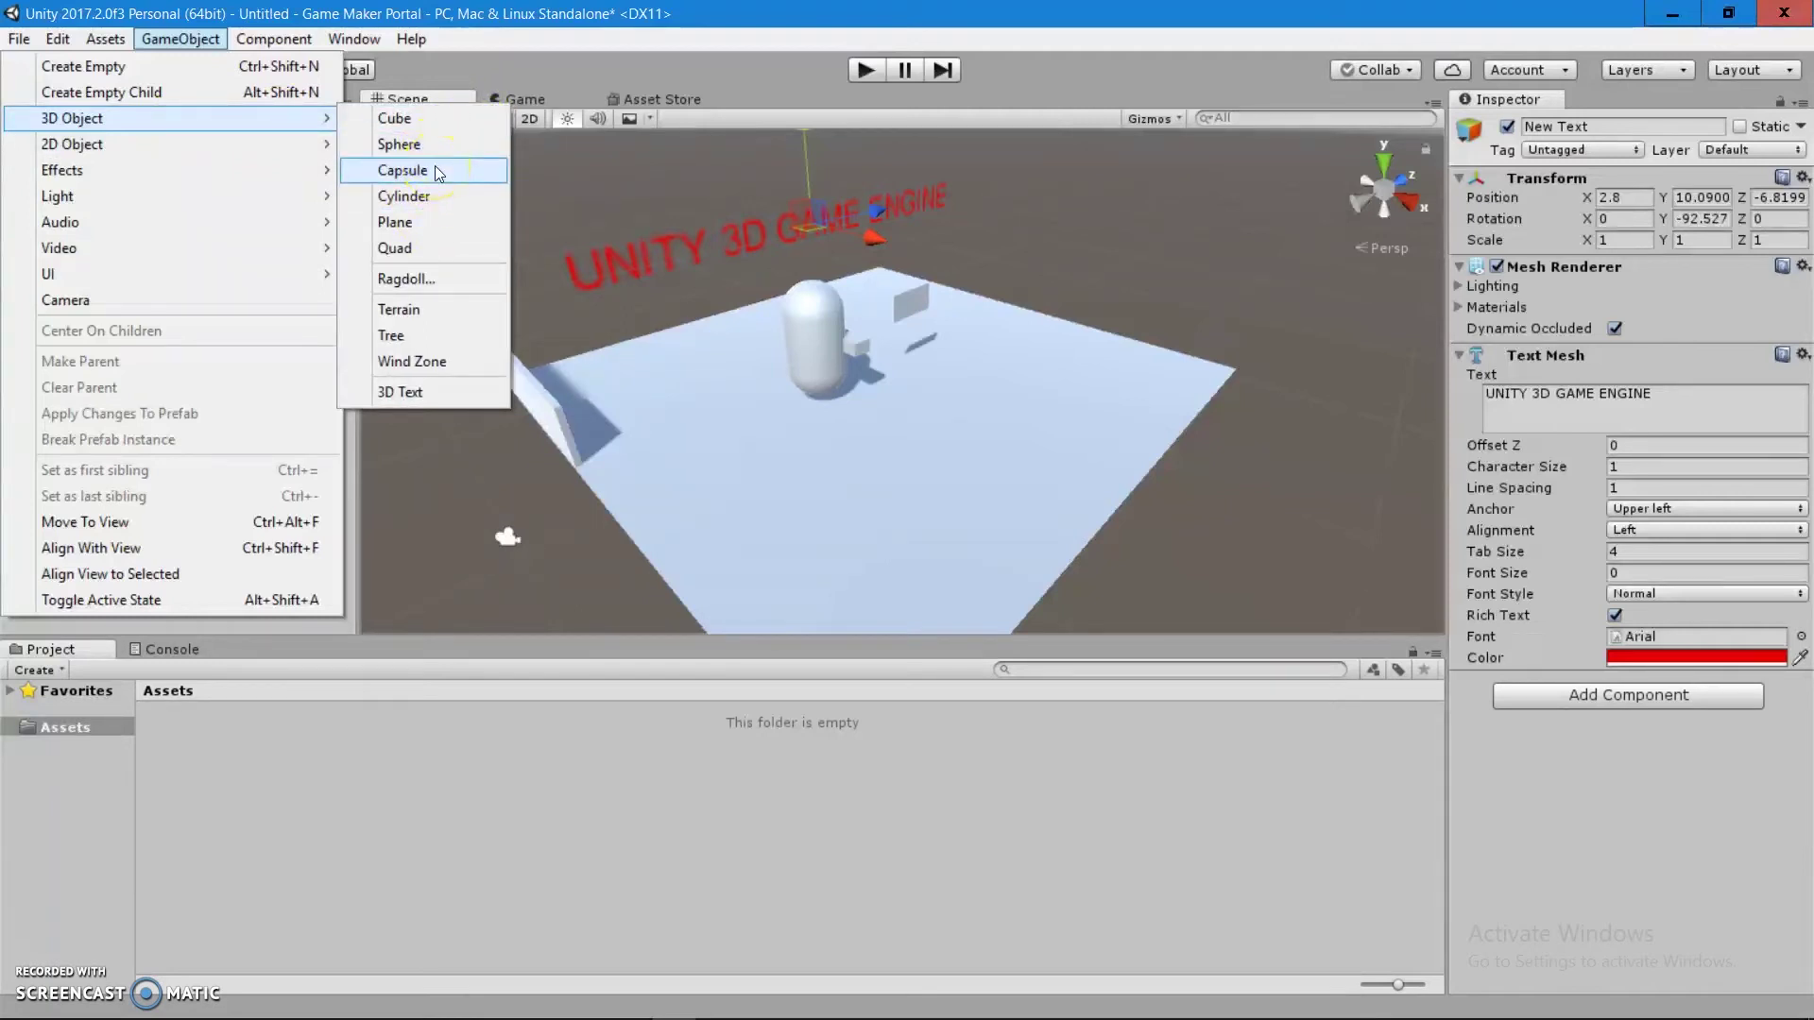
{"action": "left_click", "coordinate": [446, 119]}
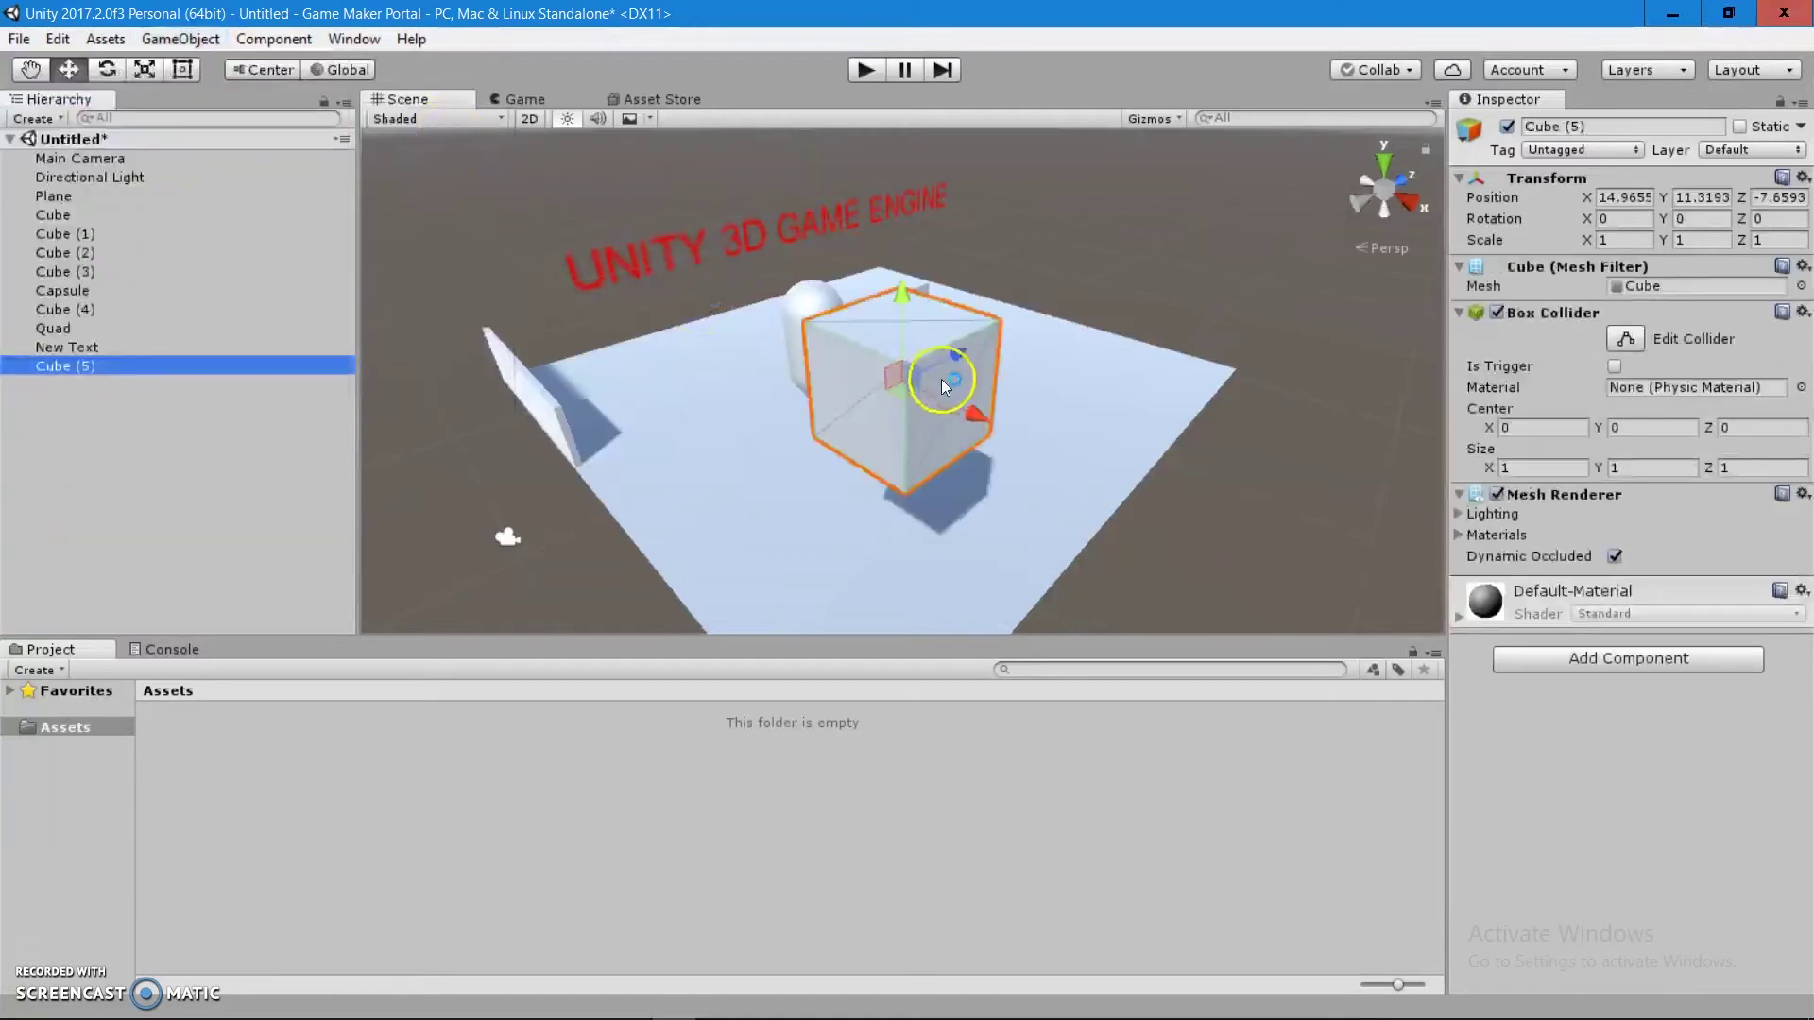
{"action": "left_click_drag", "start_coordinate": [909, 309], "coordinate": [897, 440]}
{"action": "right_click_drag", "start_coordinate": [924, 441], "coordinate": [932, 251]}
{"action": "left_click_drag", "start_coordinate": [864, 166], "coordinate": [850, 333]}
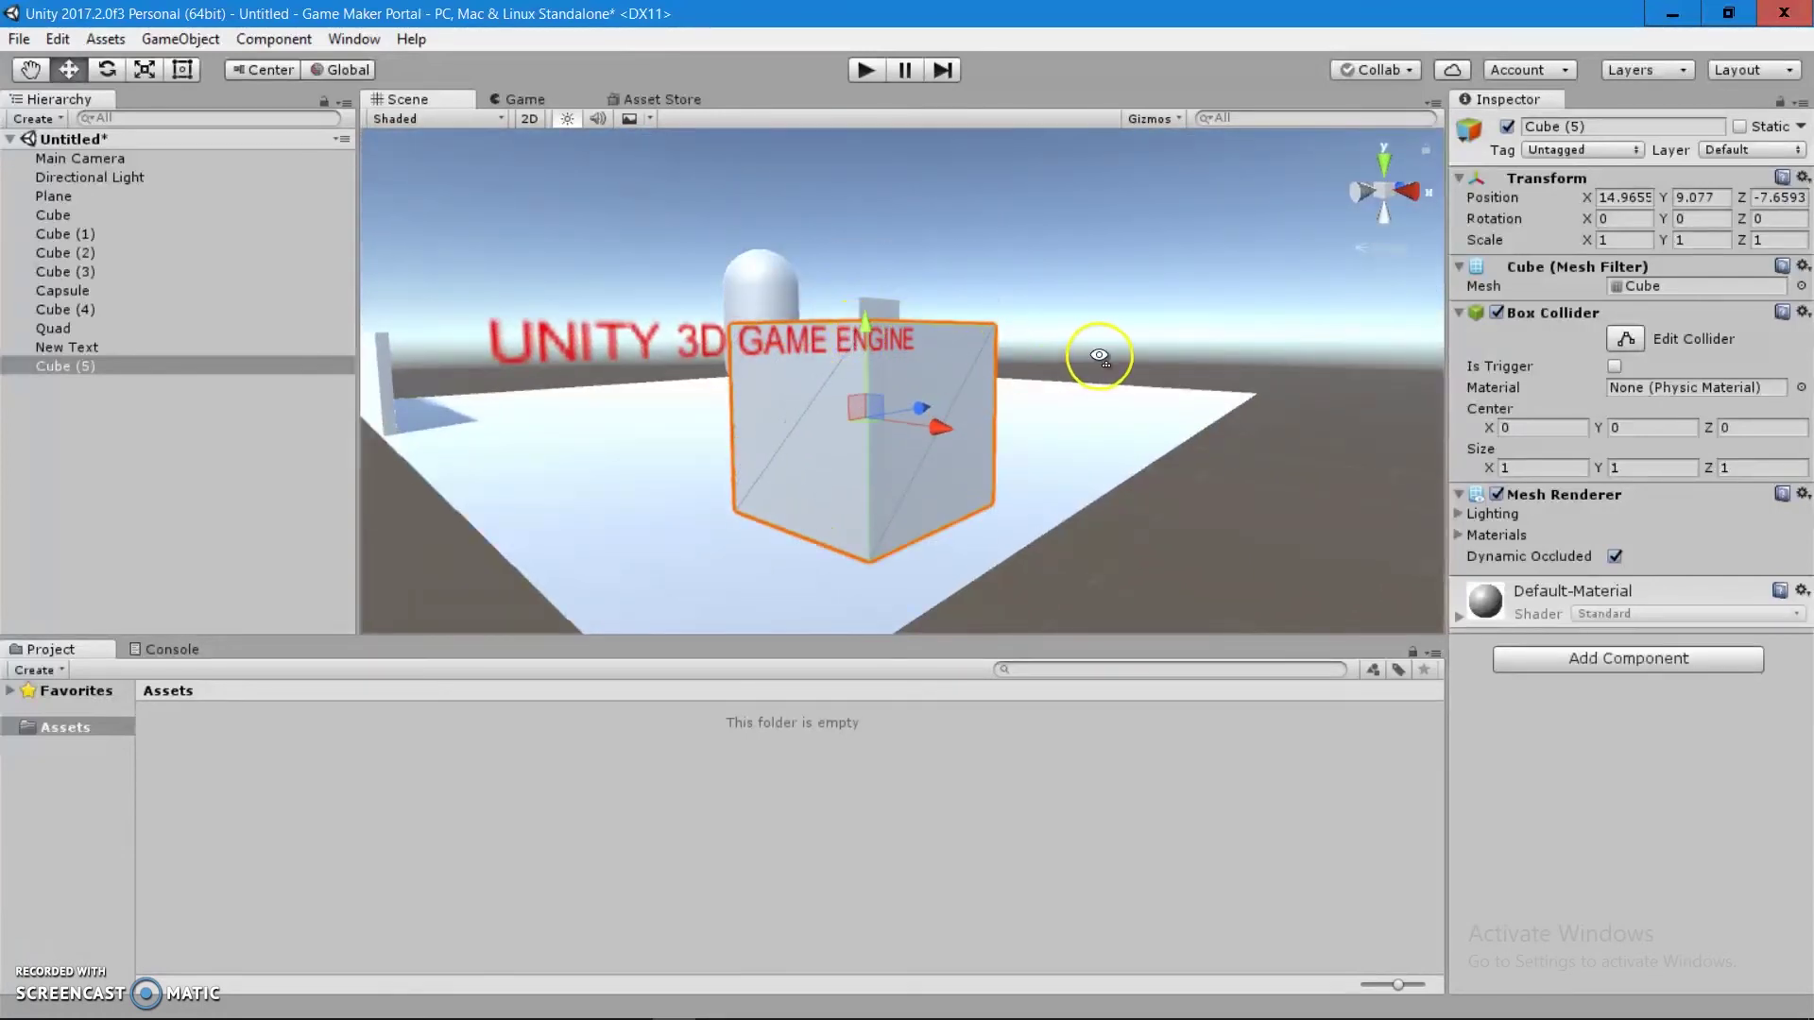
{"action": "left_click_drag", "start_coordinate": [1081, 352], "coordinate": [523, 461], "text": "alt"}
Step: Reposition the capsule to X 12.73 beside the new cube
{"action": "right_click_drag", "start_coordinate": [523, 462], "coordinate": [525, 452]}
{"action": "left_click", "coordinate": [584, 363]}
{"action": "right_click_drag", "start_coordinate": [647, 371], "coordinate": [478, 354]}
{"action": "key", "text": "w"}
{"action": "left_click", "coordinate": [478, 356]}
{"action": "left_click_drag", "start_coordinate": [478, 356], "coordinate": [560, 363], "text": "alt"}
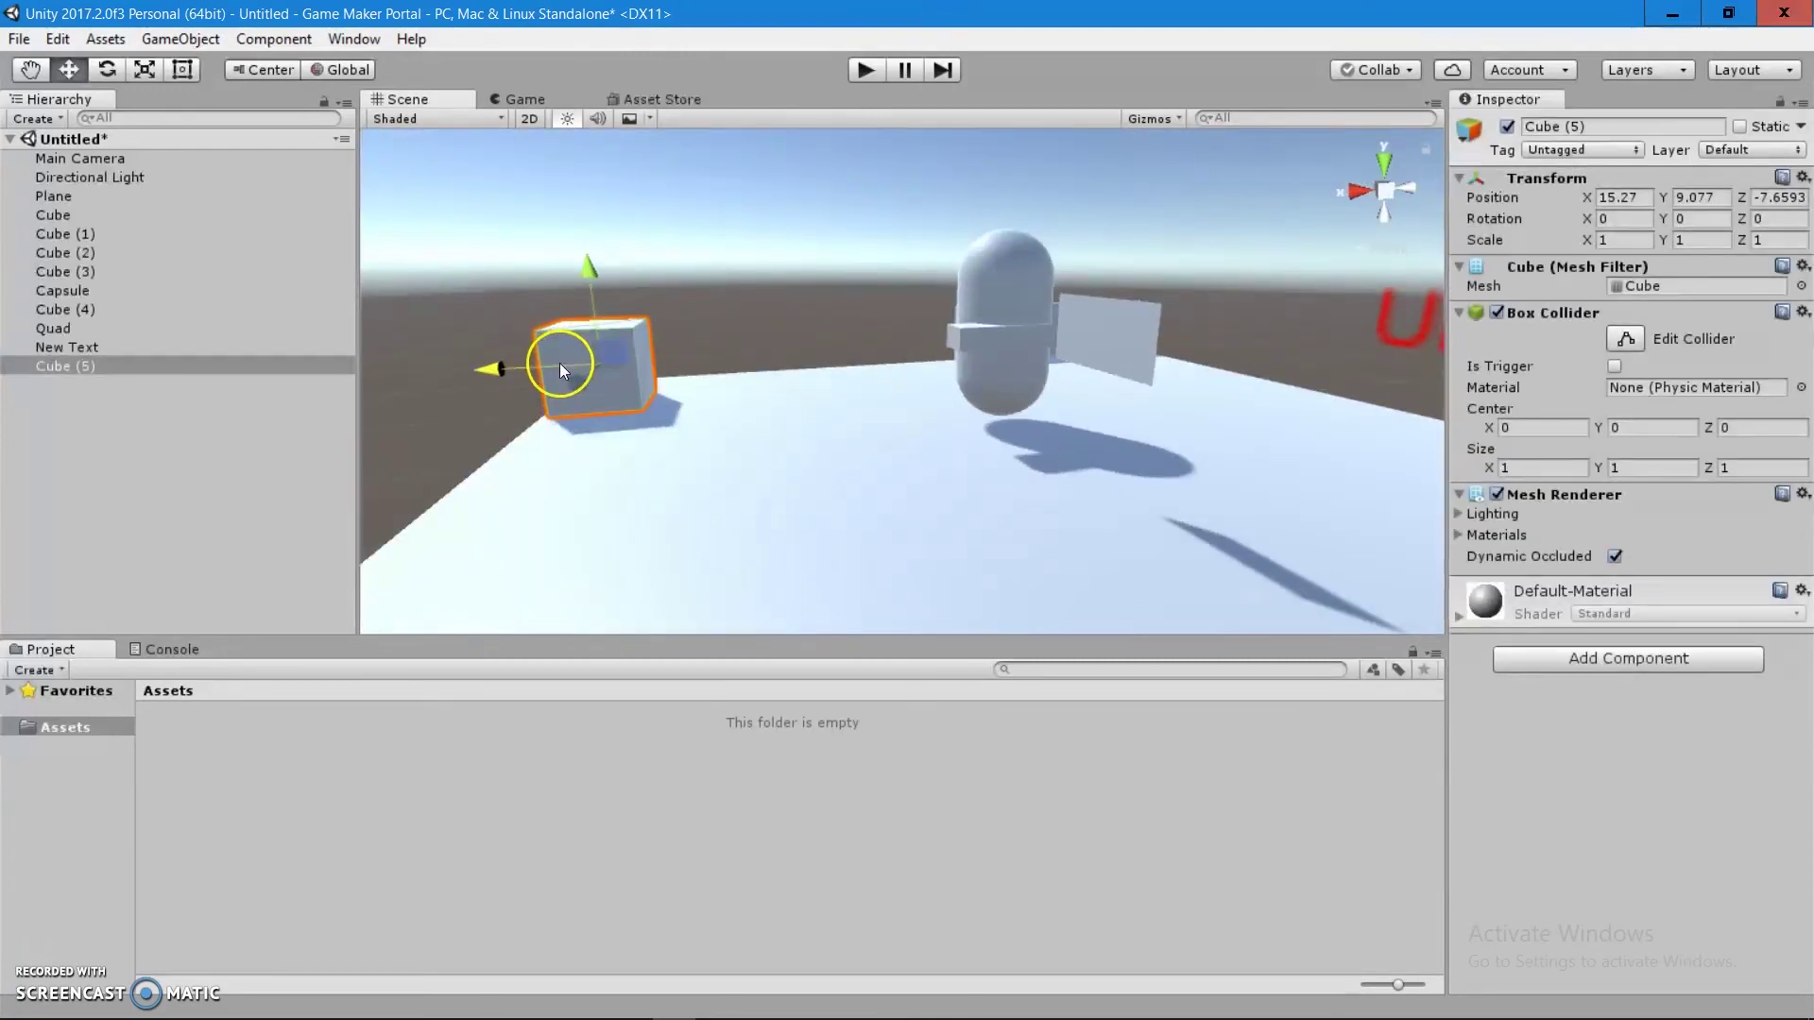
{"action": "left_click", "coordinate": [1034, 298]}
{"action": "left_click_drag", "start_coordinate": [1017, 248], "coordinate": [828, 358]}
Step: Orbit the view around the quad panel to check the layout
{"action": "left_click", "coordinate": [1085, 340]}
{"action": "right_click_drag", "start_coordinate": [1084, 341], "coordinate": [1532, 203]}
{"action": "key", "text": "w"}
{"action": "left_click_drag", "start_coordinate": [1532, 201], "coordinate": [1304, 519], "text": "alt"}
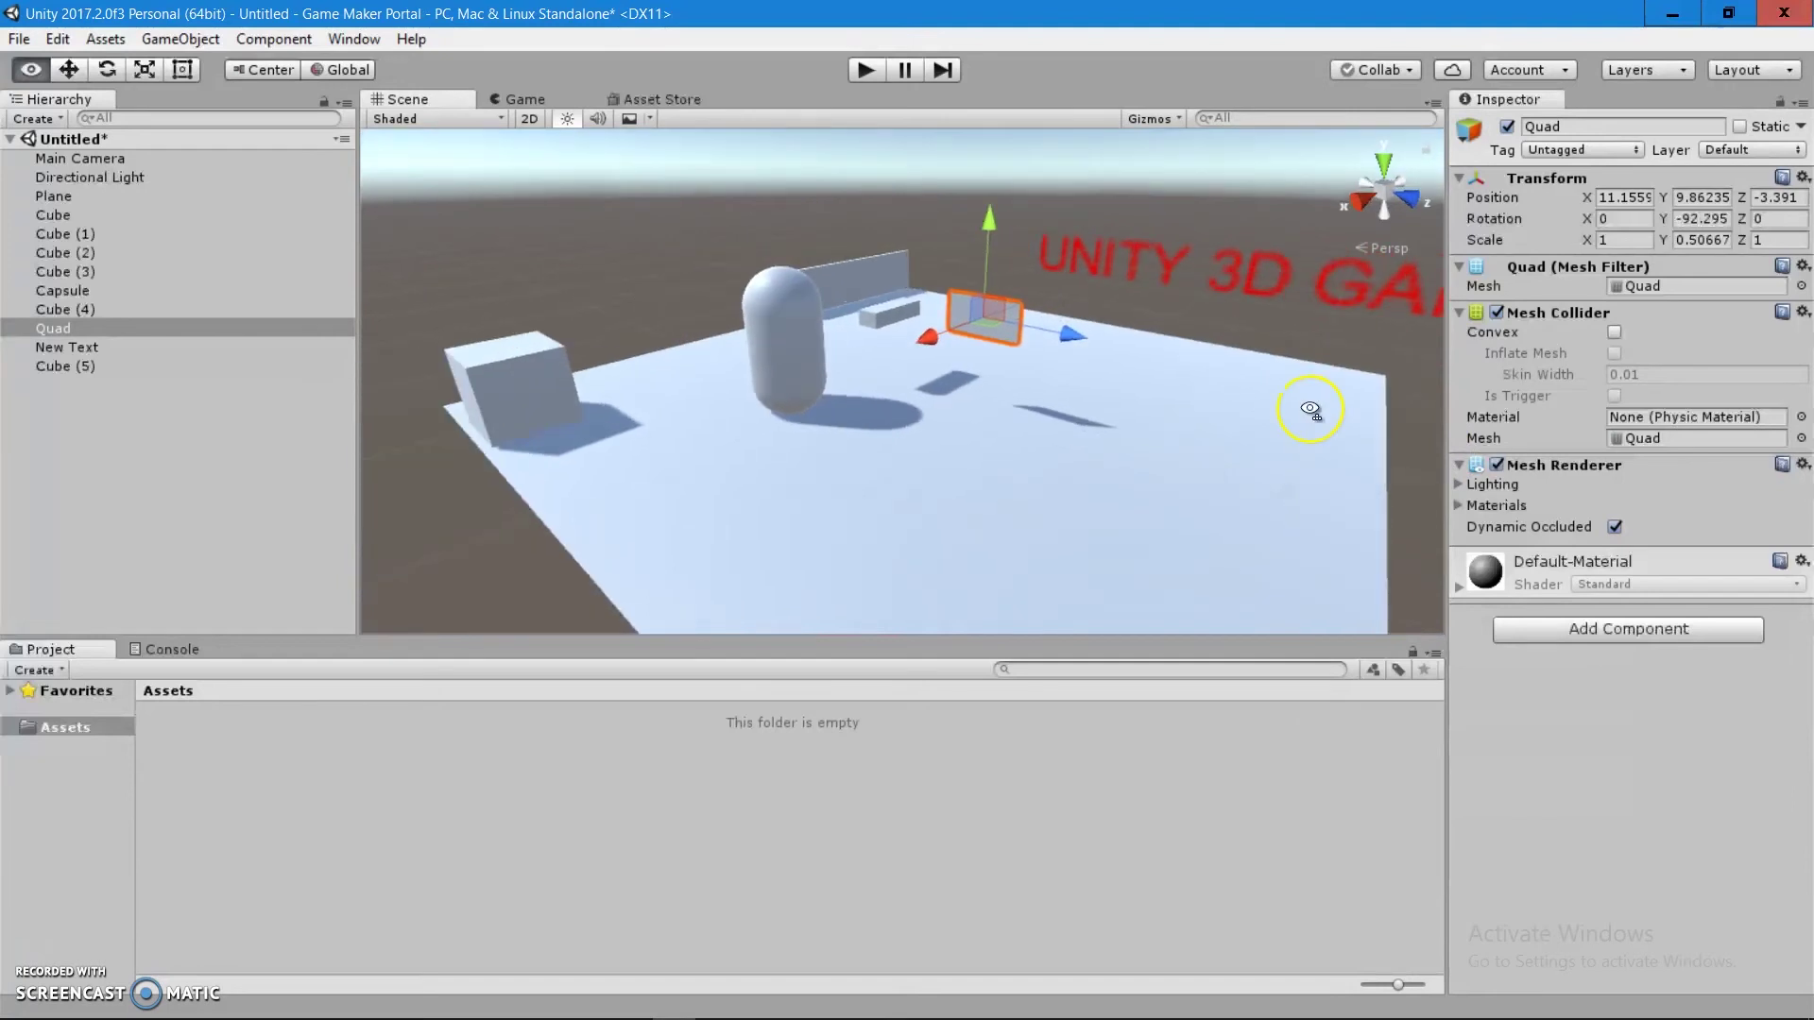
{"action": "left_click", "coordinate": [479, 393]}
{"action": "left_click", "coordinate": [594, 320]}
{"action": "left_click", "coordinate": [571, 365]}
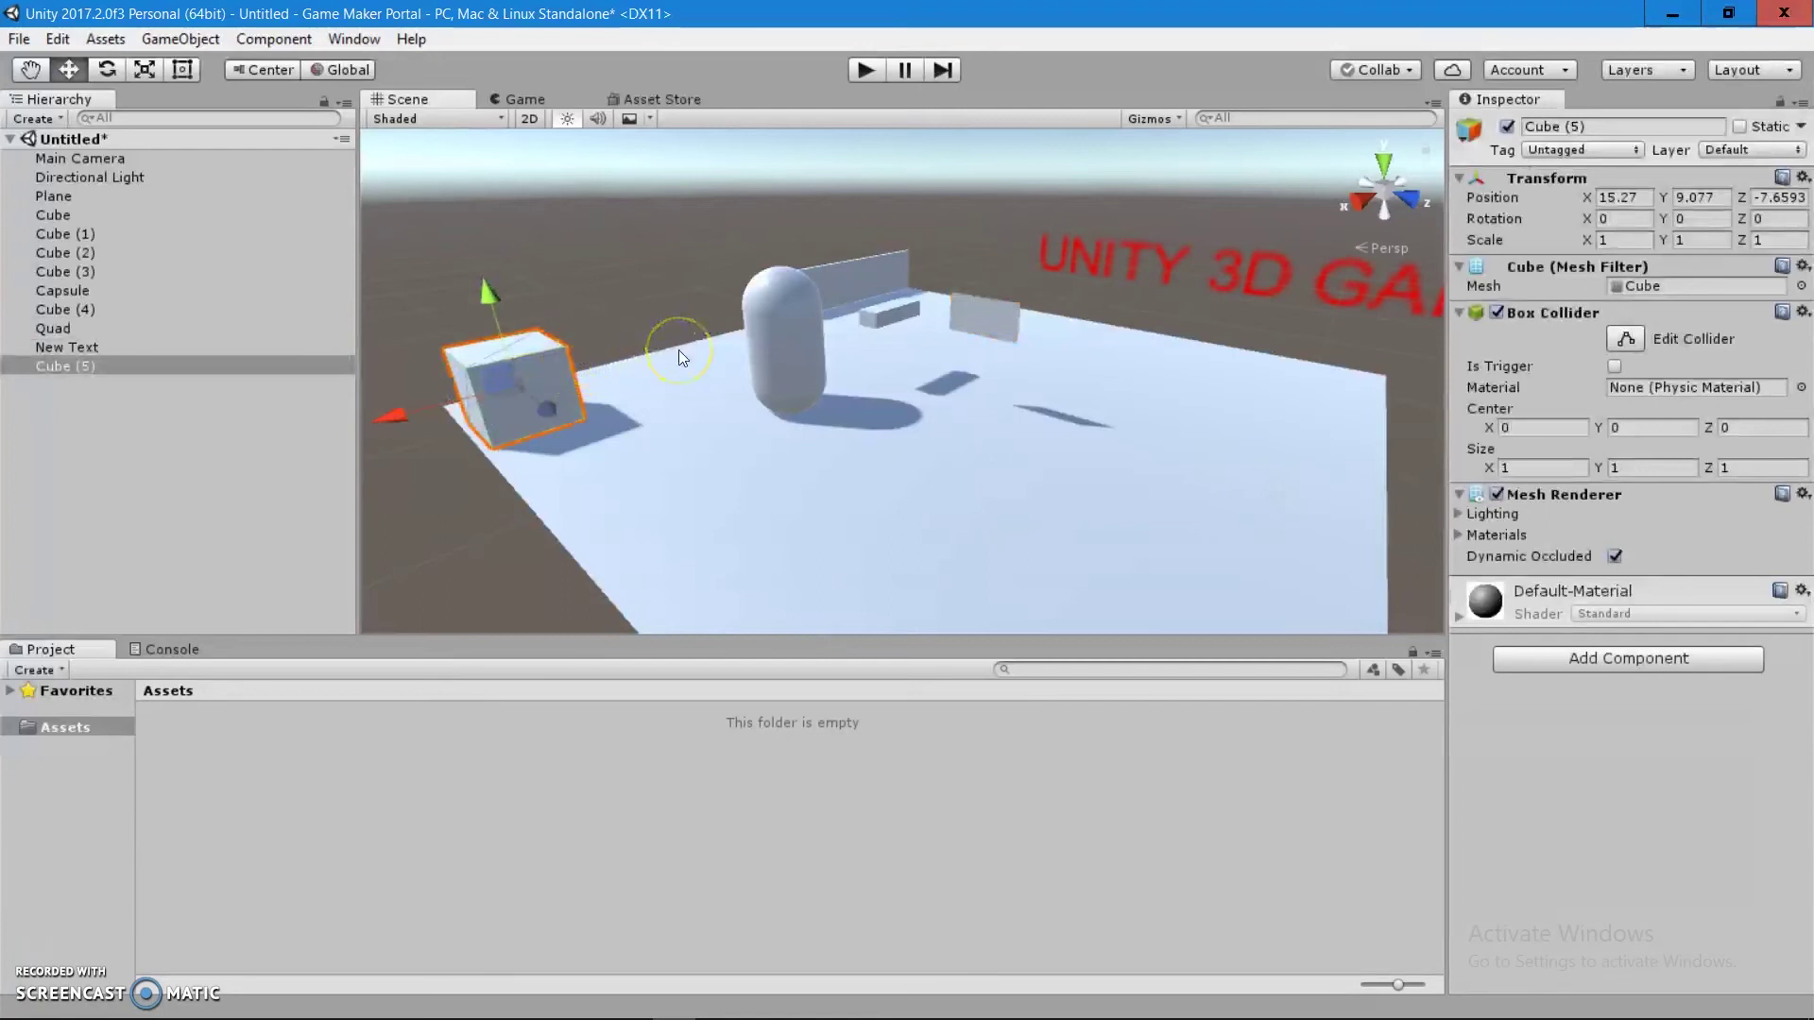